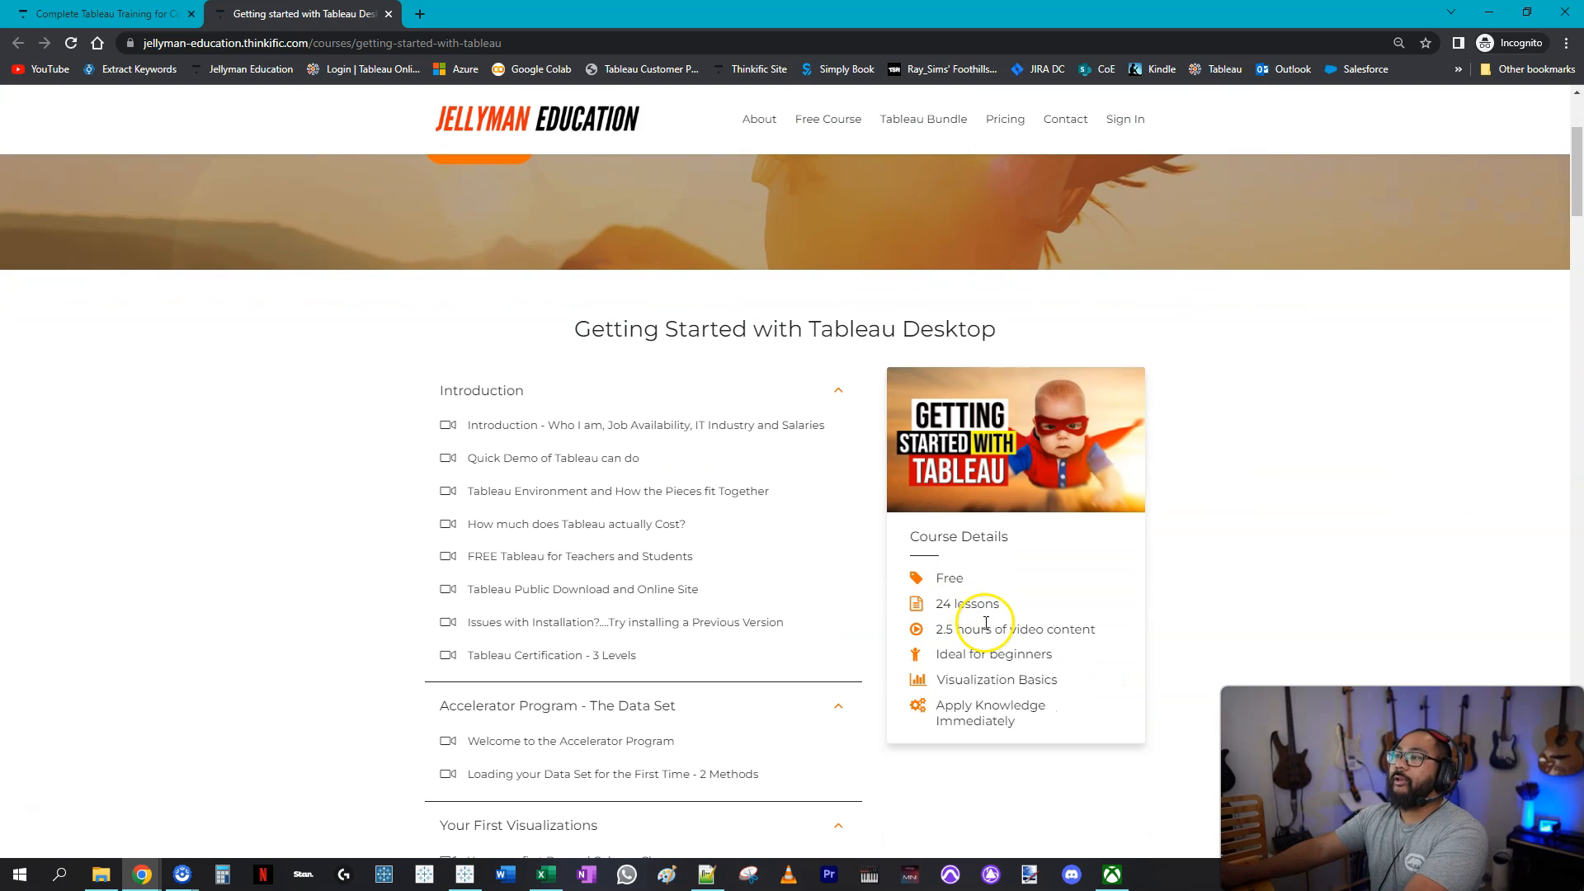
- Review the lesson outline of the Getting Started with Tableau Desktop course, from the introduction down to the assignments
scroll(806, 635, "down", 4)
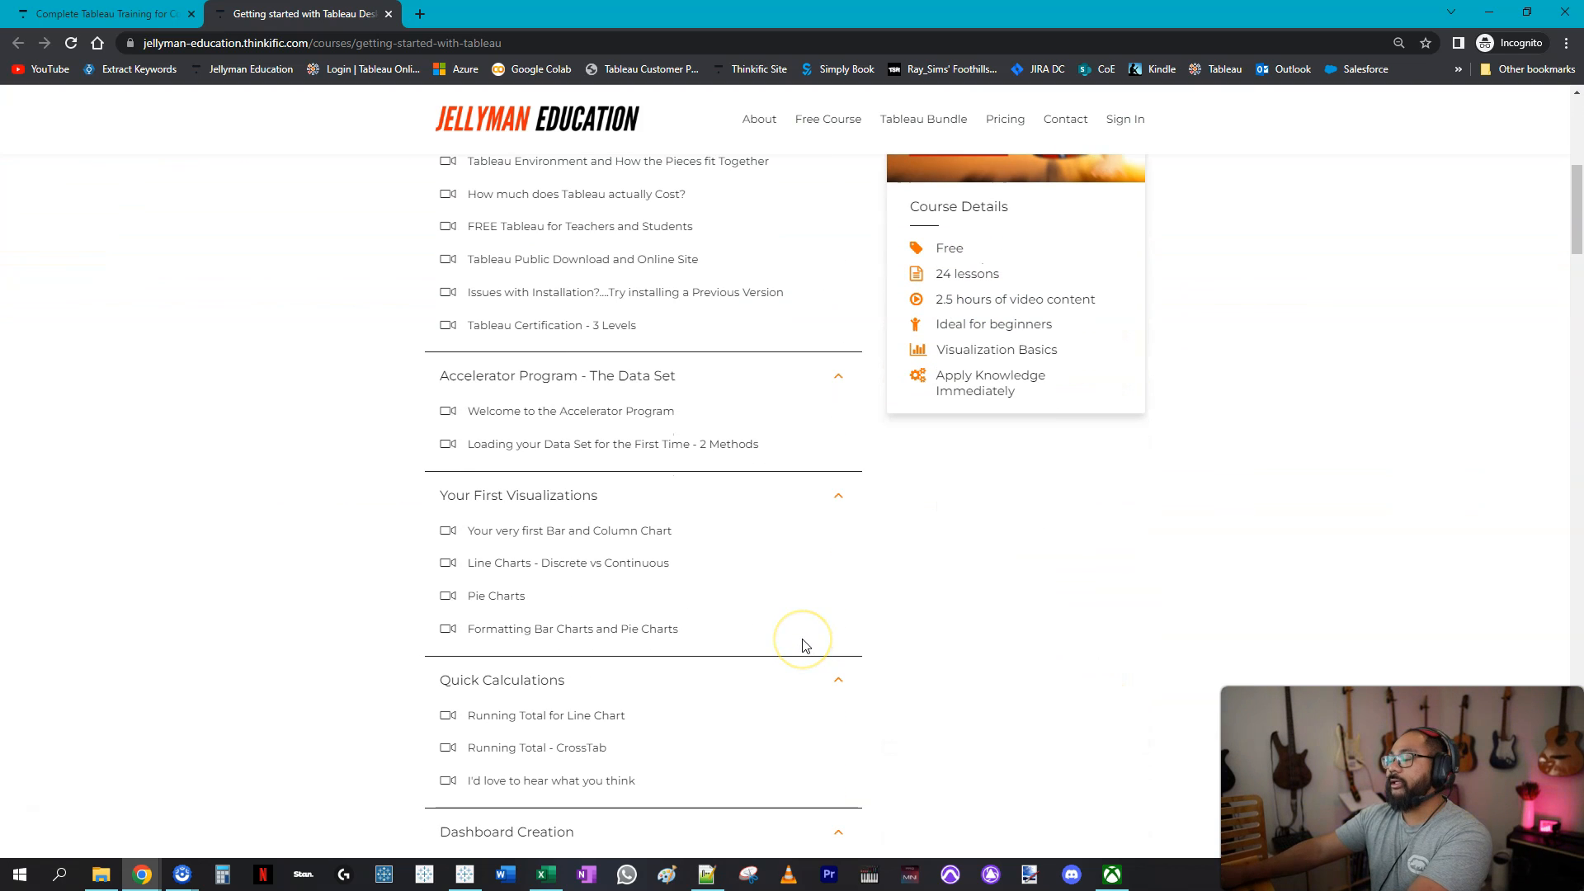
scroll(800, 643, "down", 4)
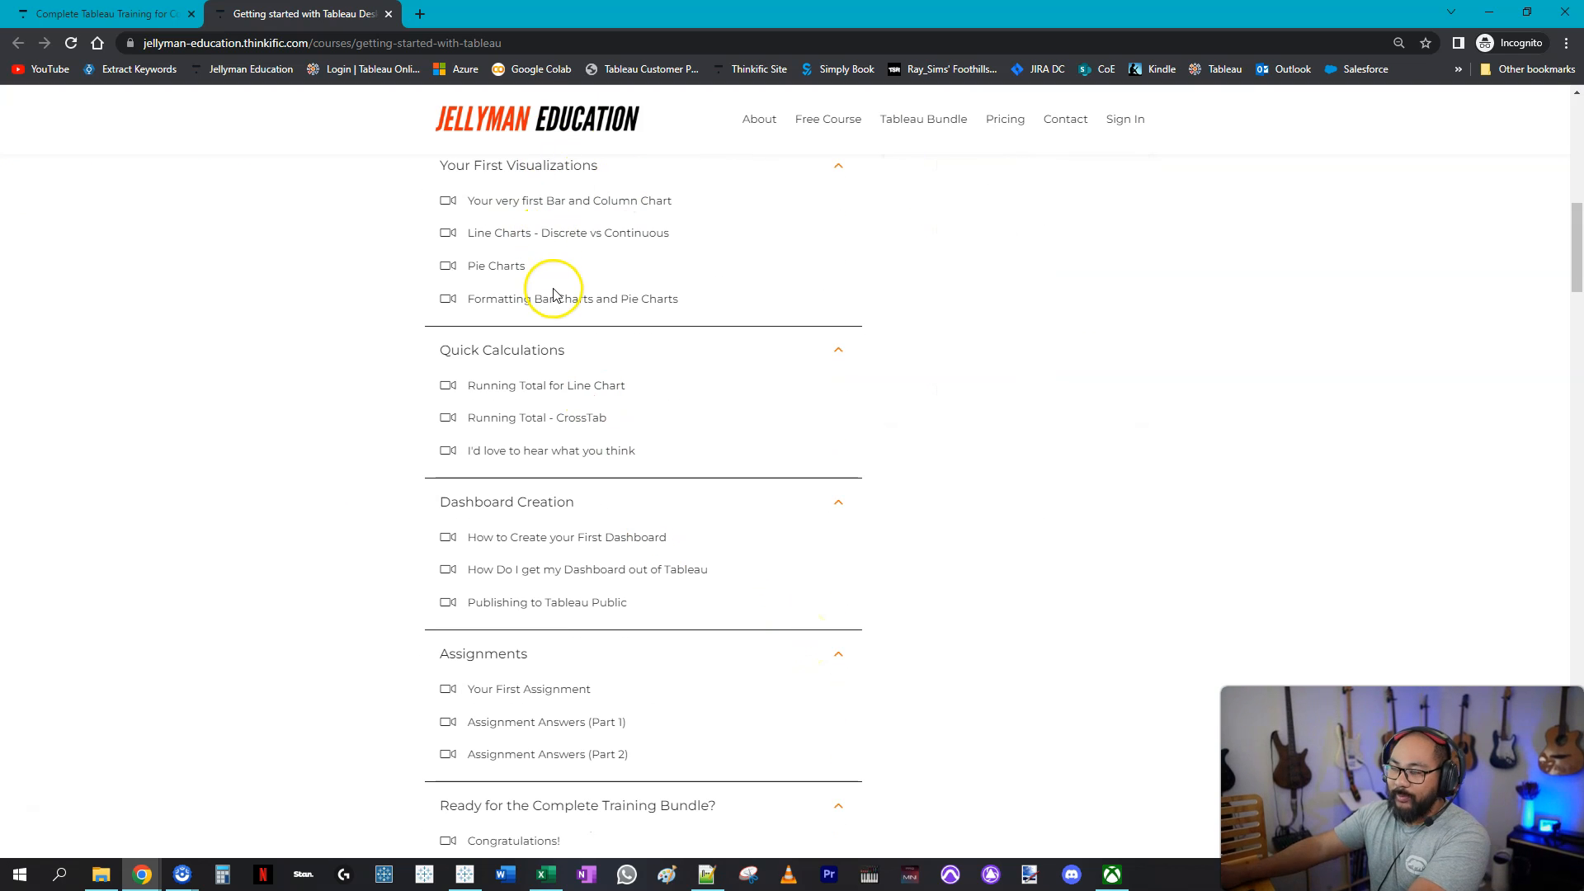
scroll(611, 590, "down", 3)
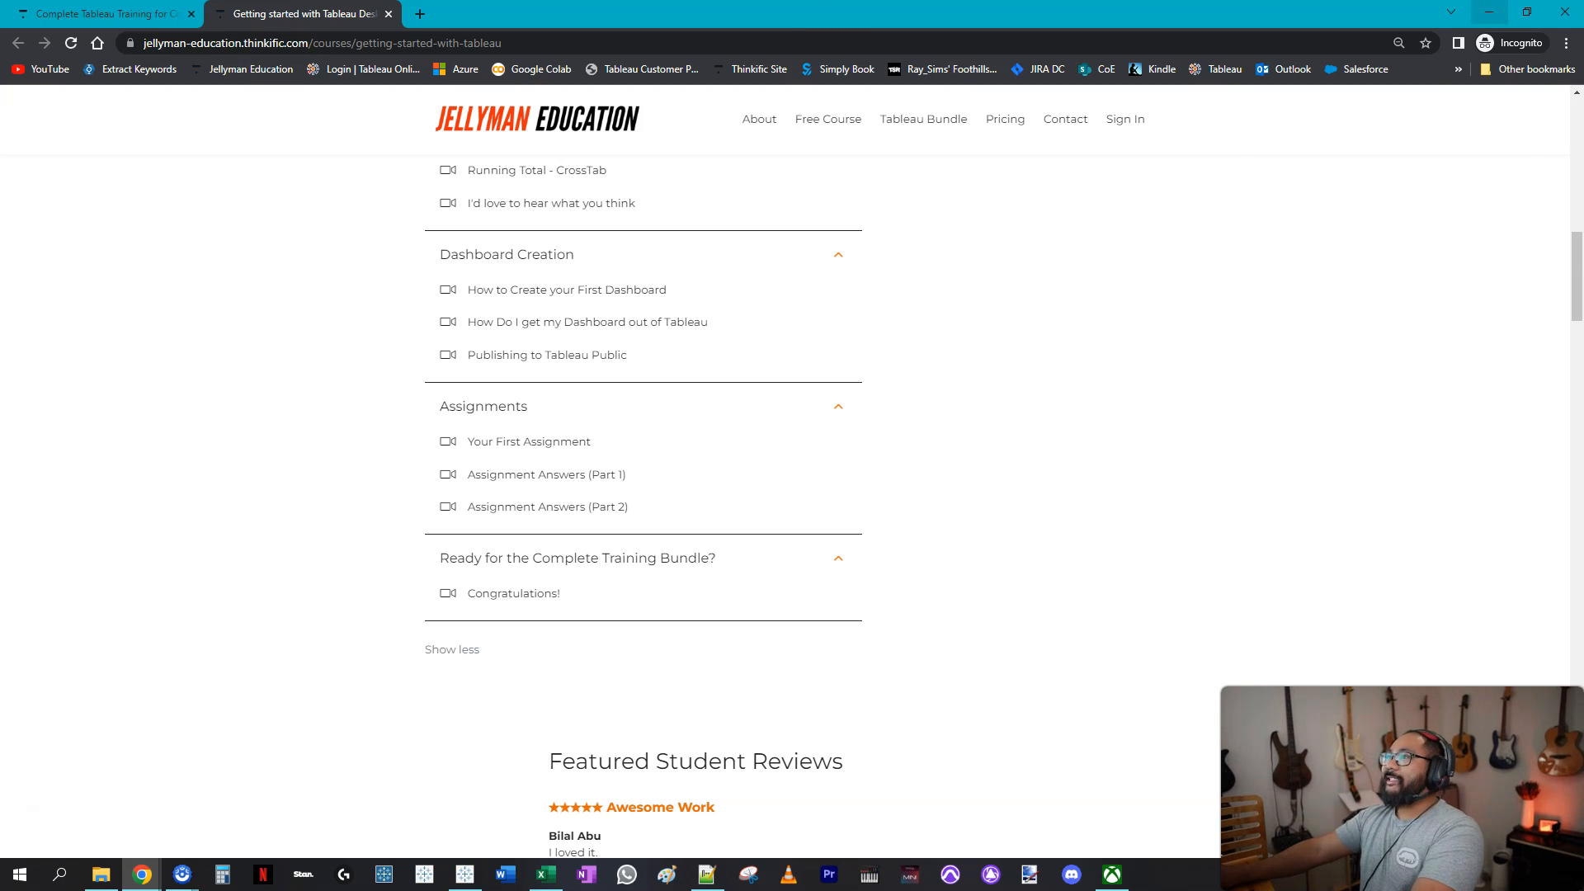
- Minimise both browser windows and check the Sample - Superstore_Orders (1).csv file in the Downloads folder, returning to the Tableau workbook
left_click(1489, 12)
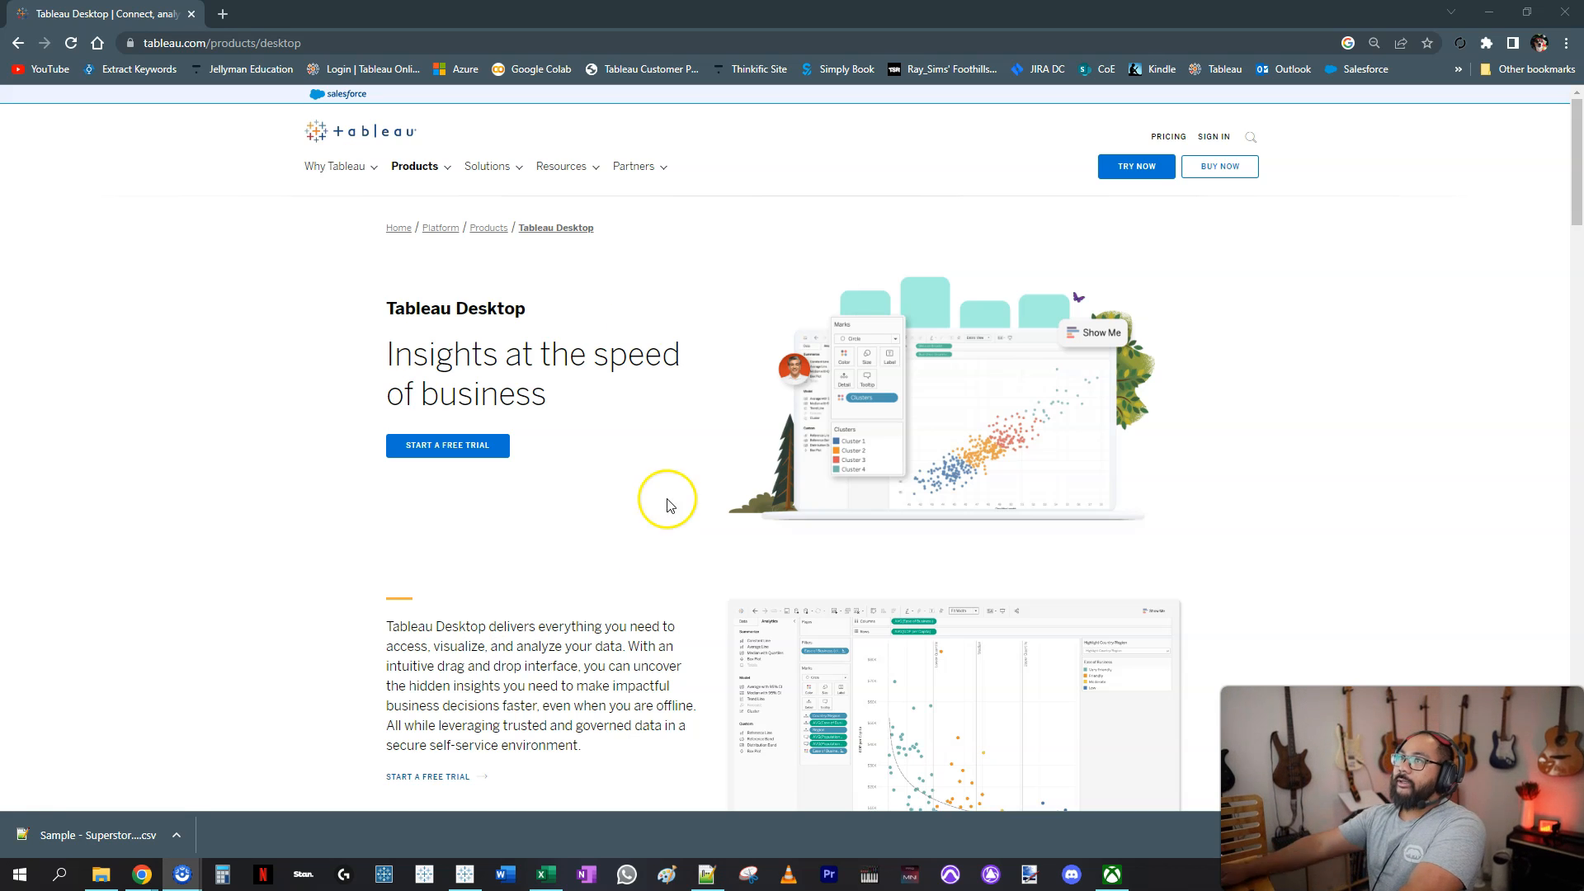
left_click(1495, 11)
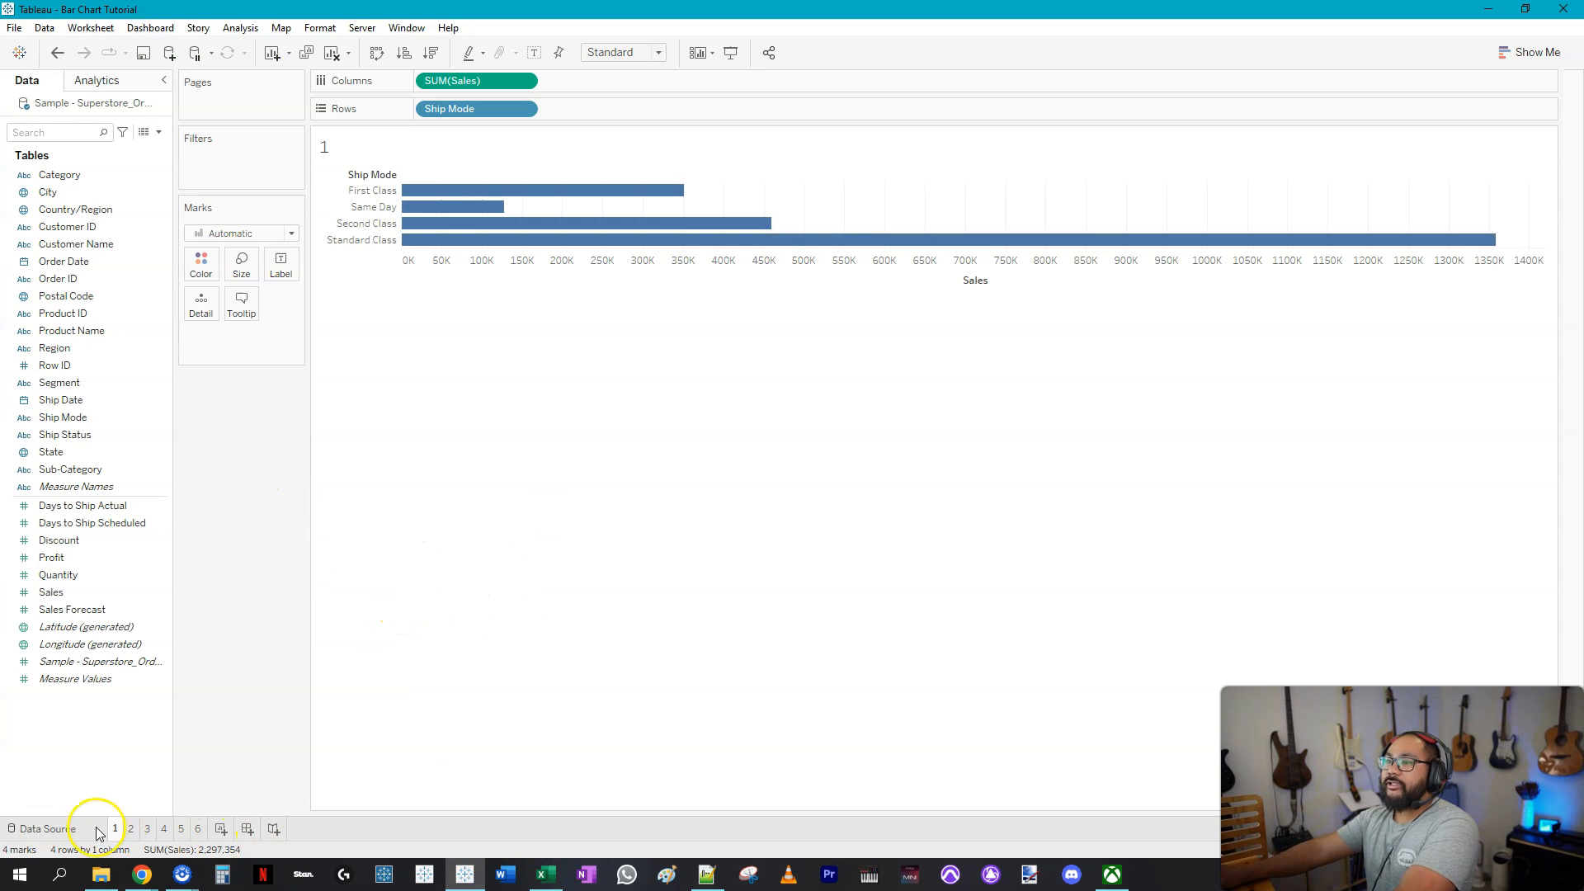
left_click(100, 874)
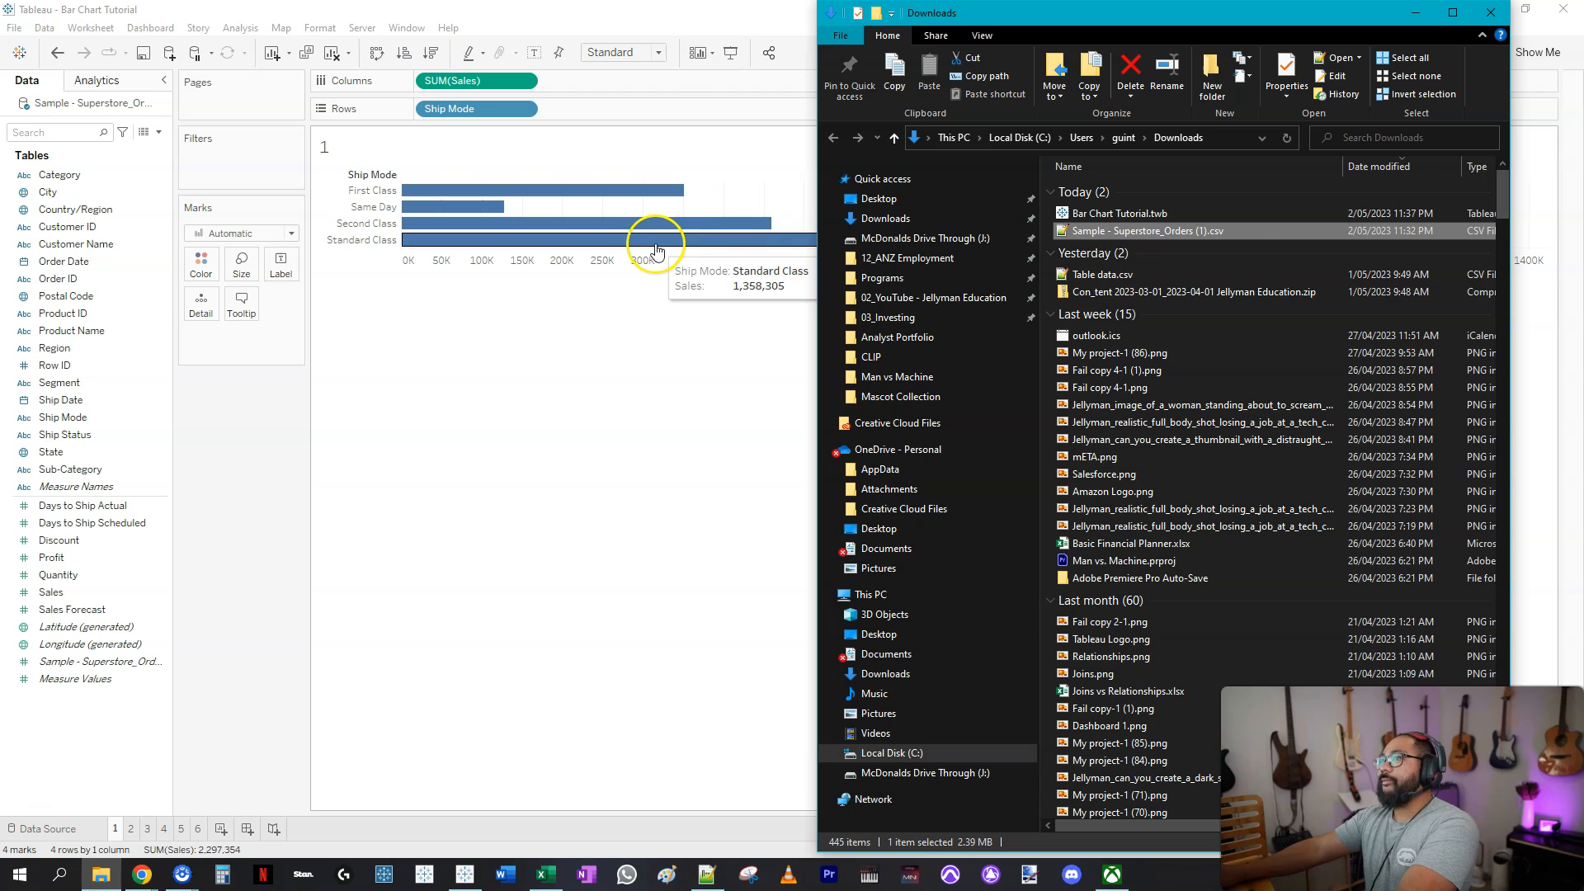
key("alt+Tab")
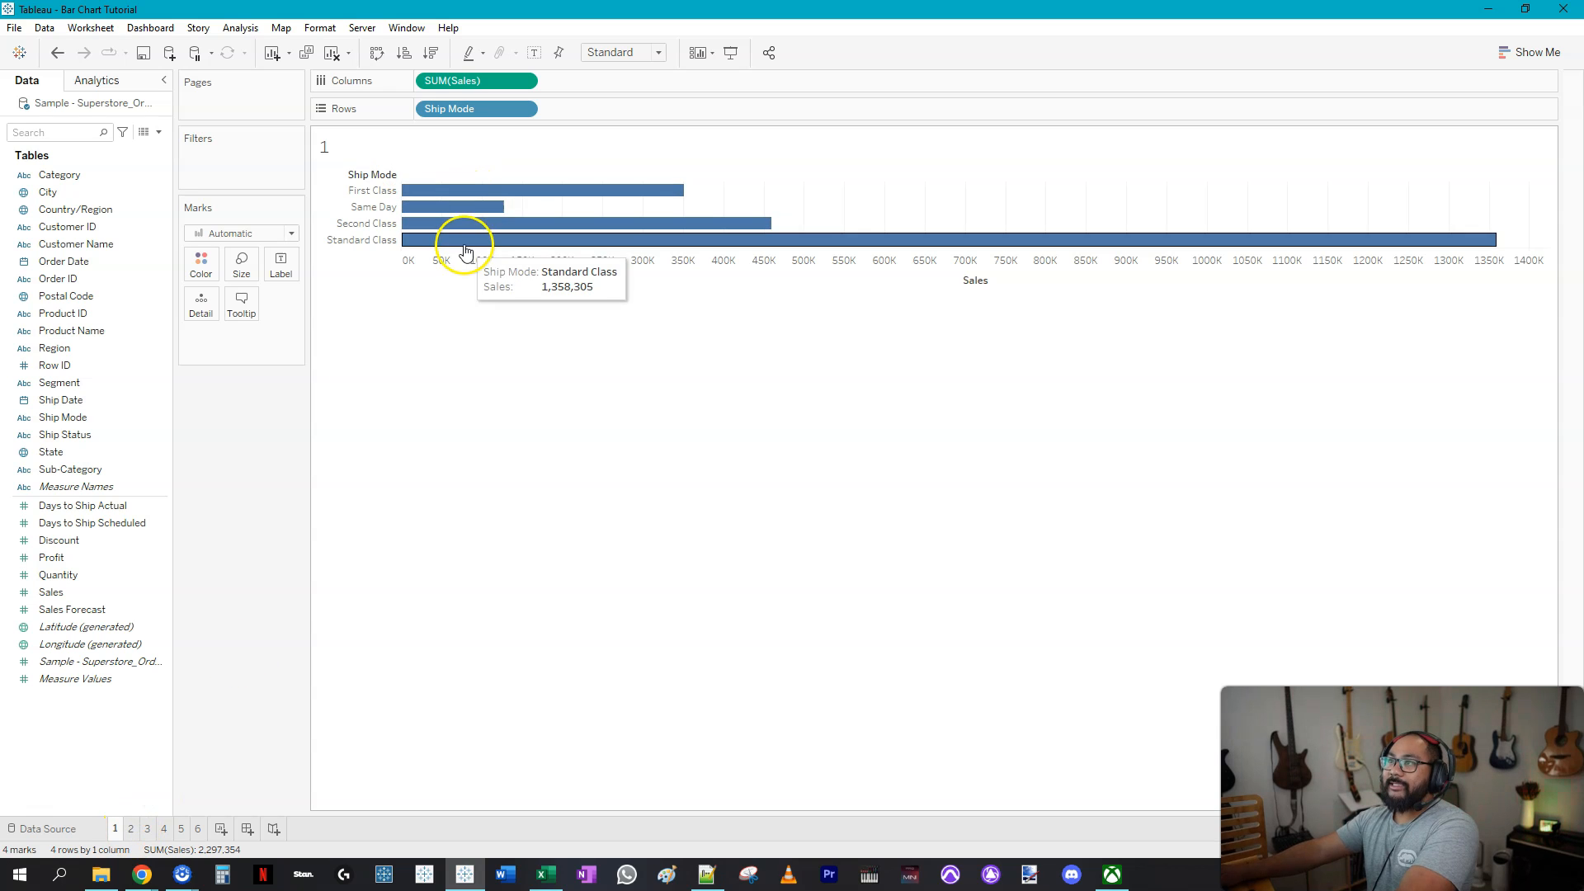
- Look through the example bar charts on sheets 2 to 6 and return to sheet 1
left_click(131, 828)
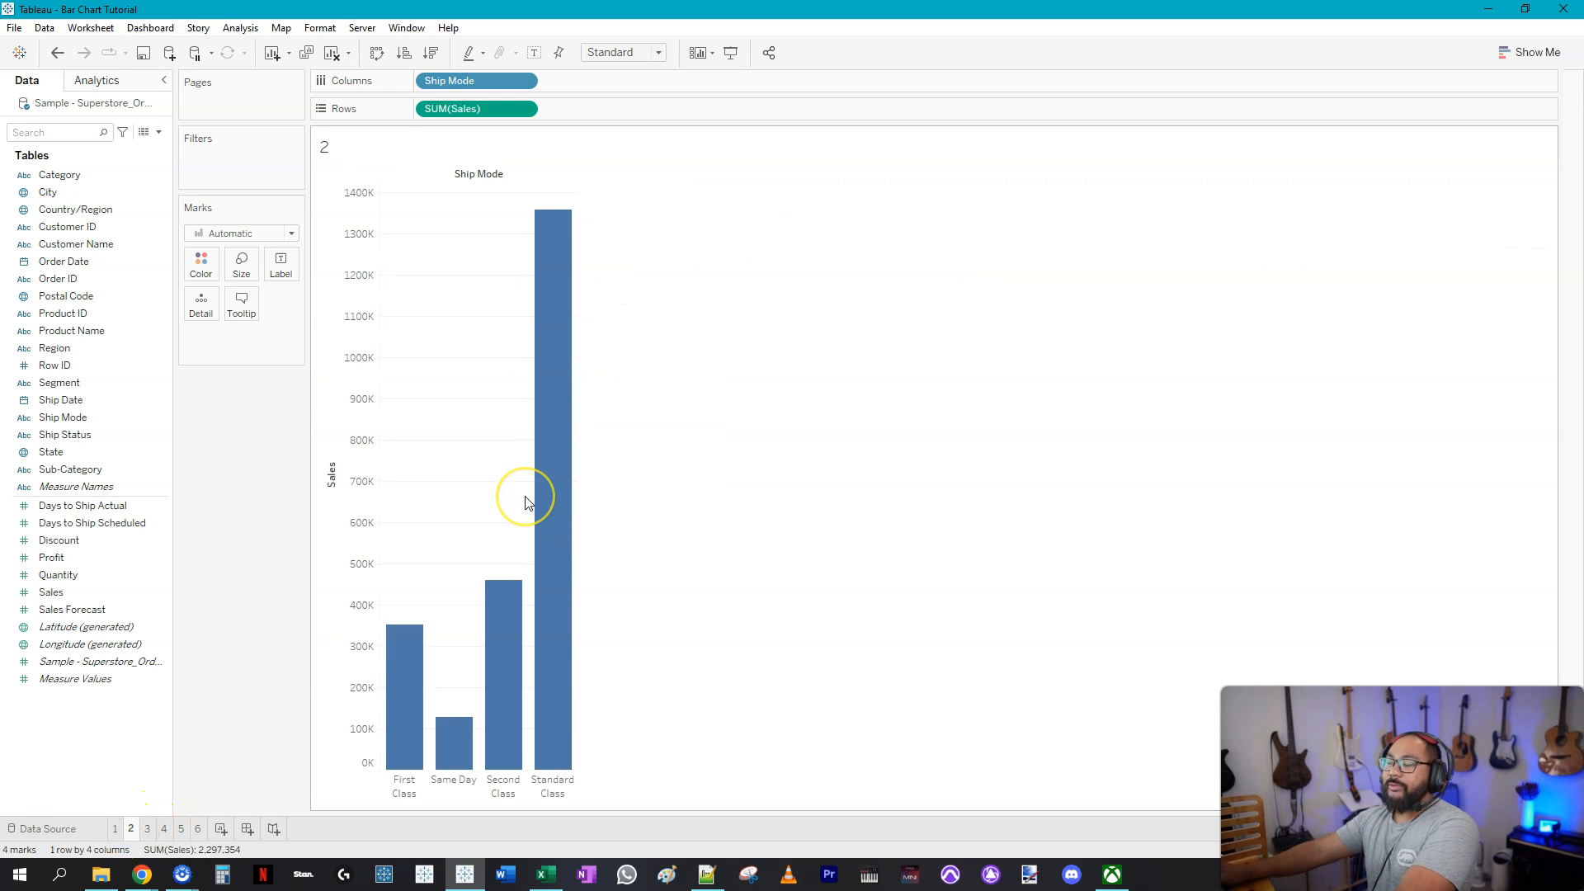
left_click(147, 828)
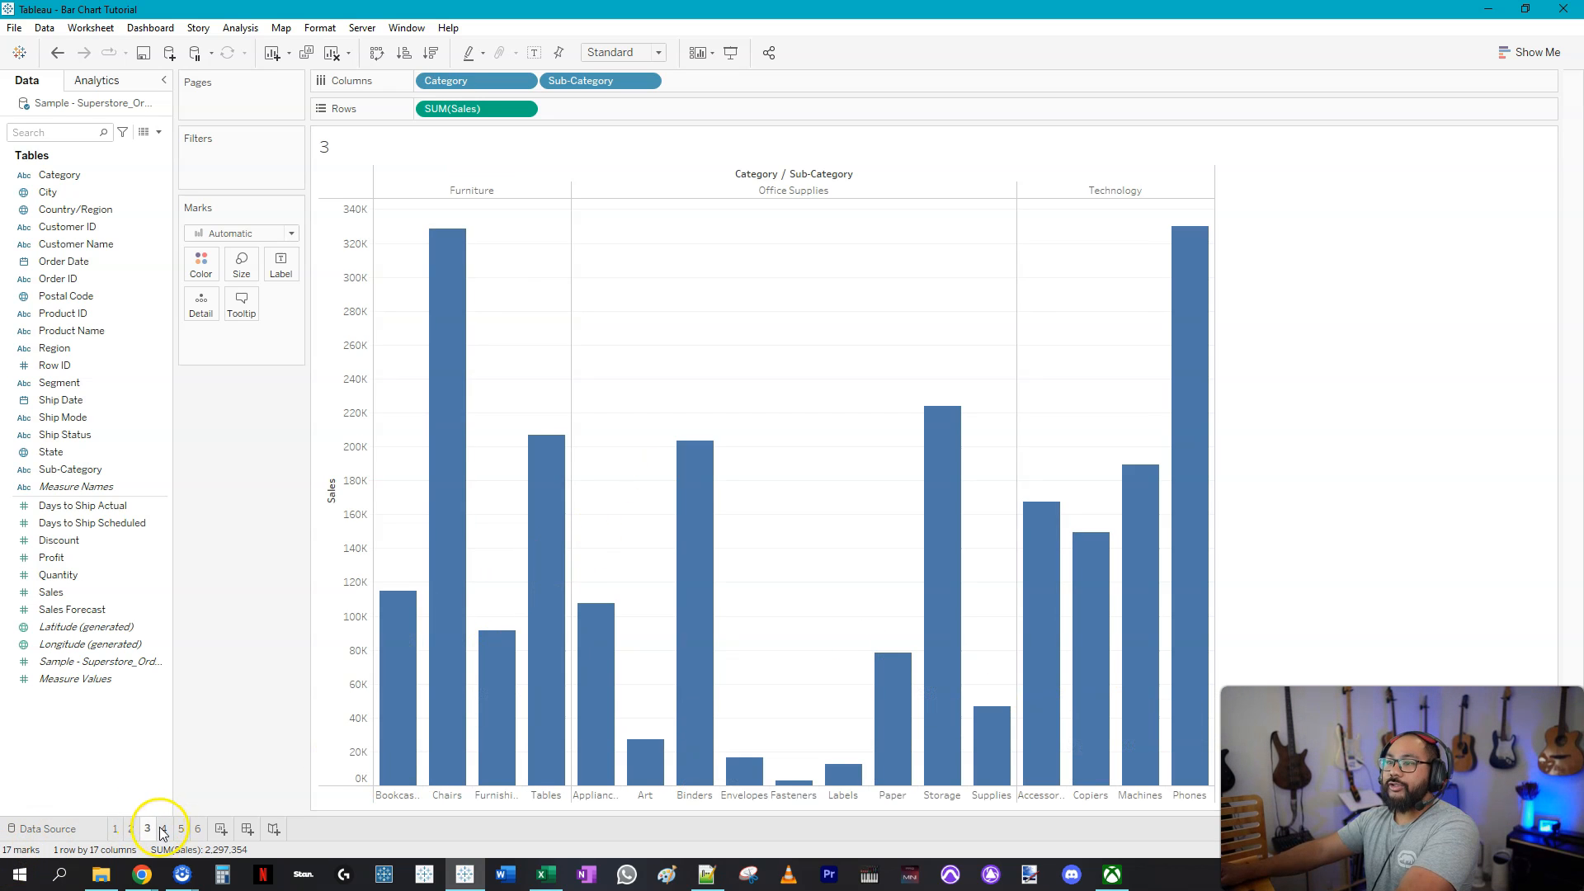
left_click(164, 828)
left_click(180, 828)
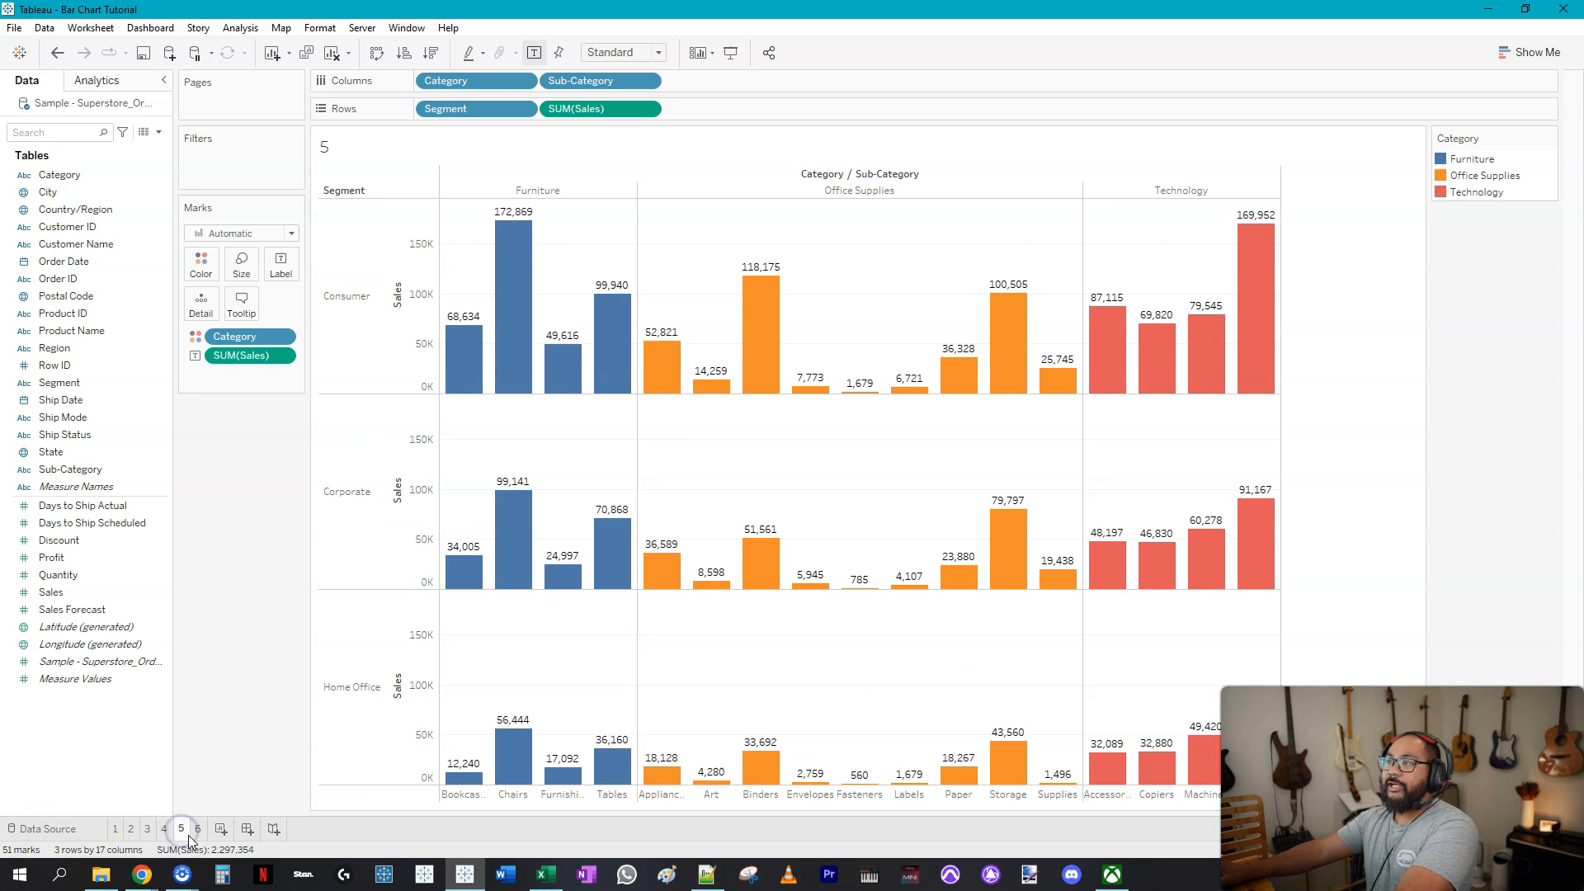
left_click(197, 829)
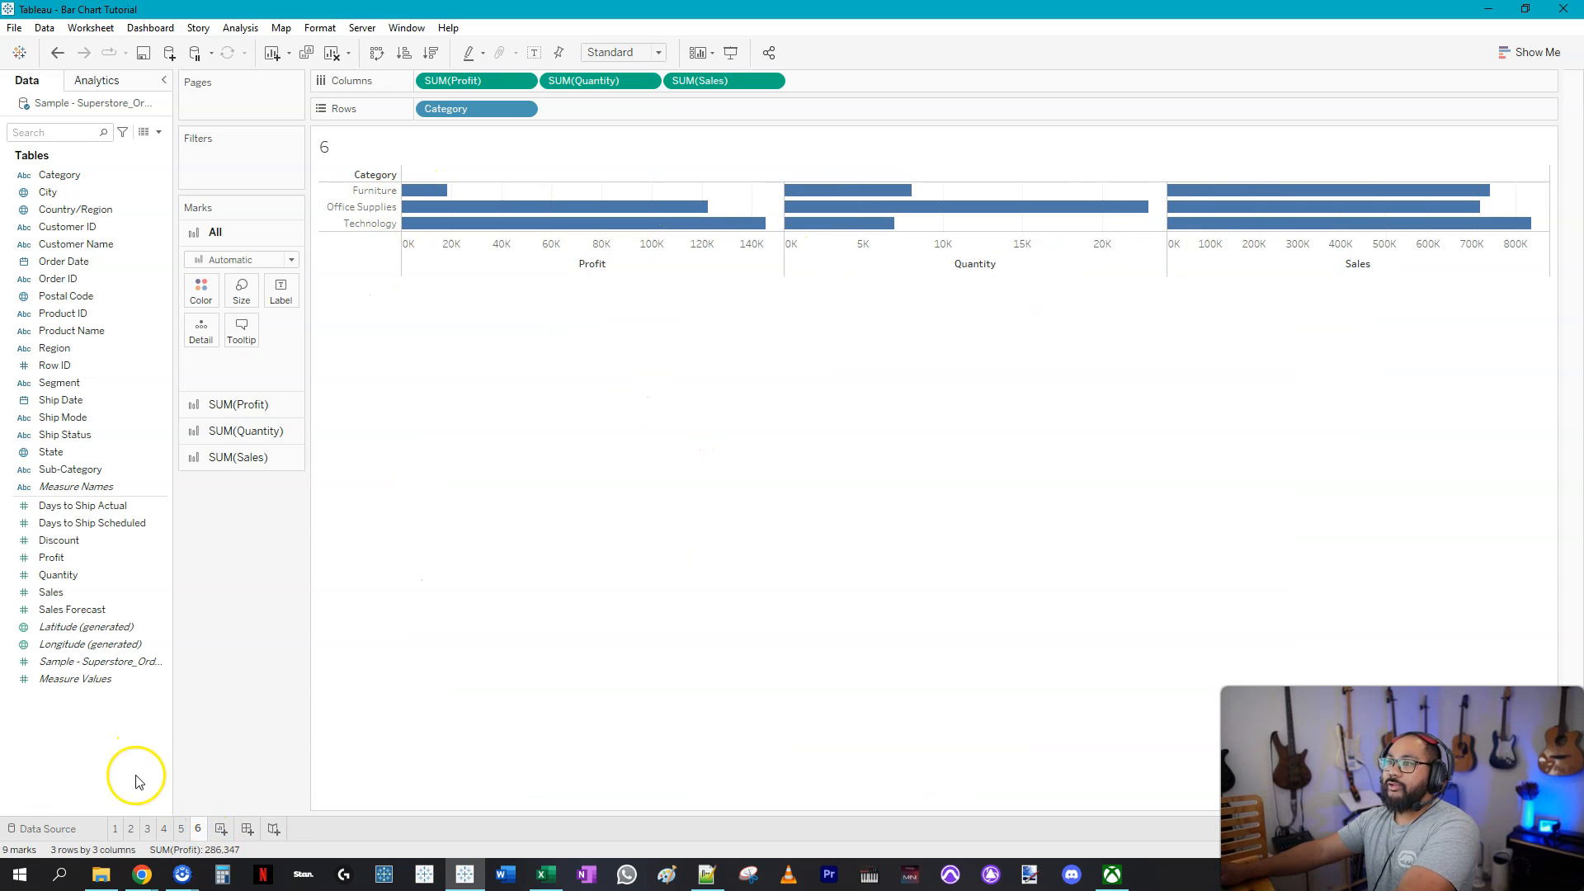
left_click(114, 830)
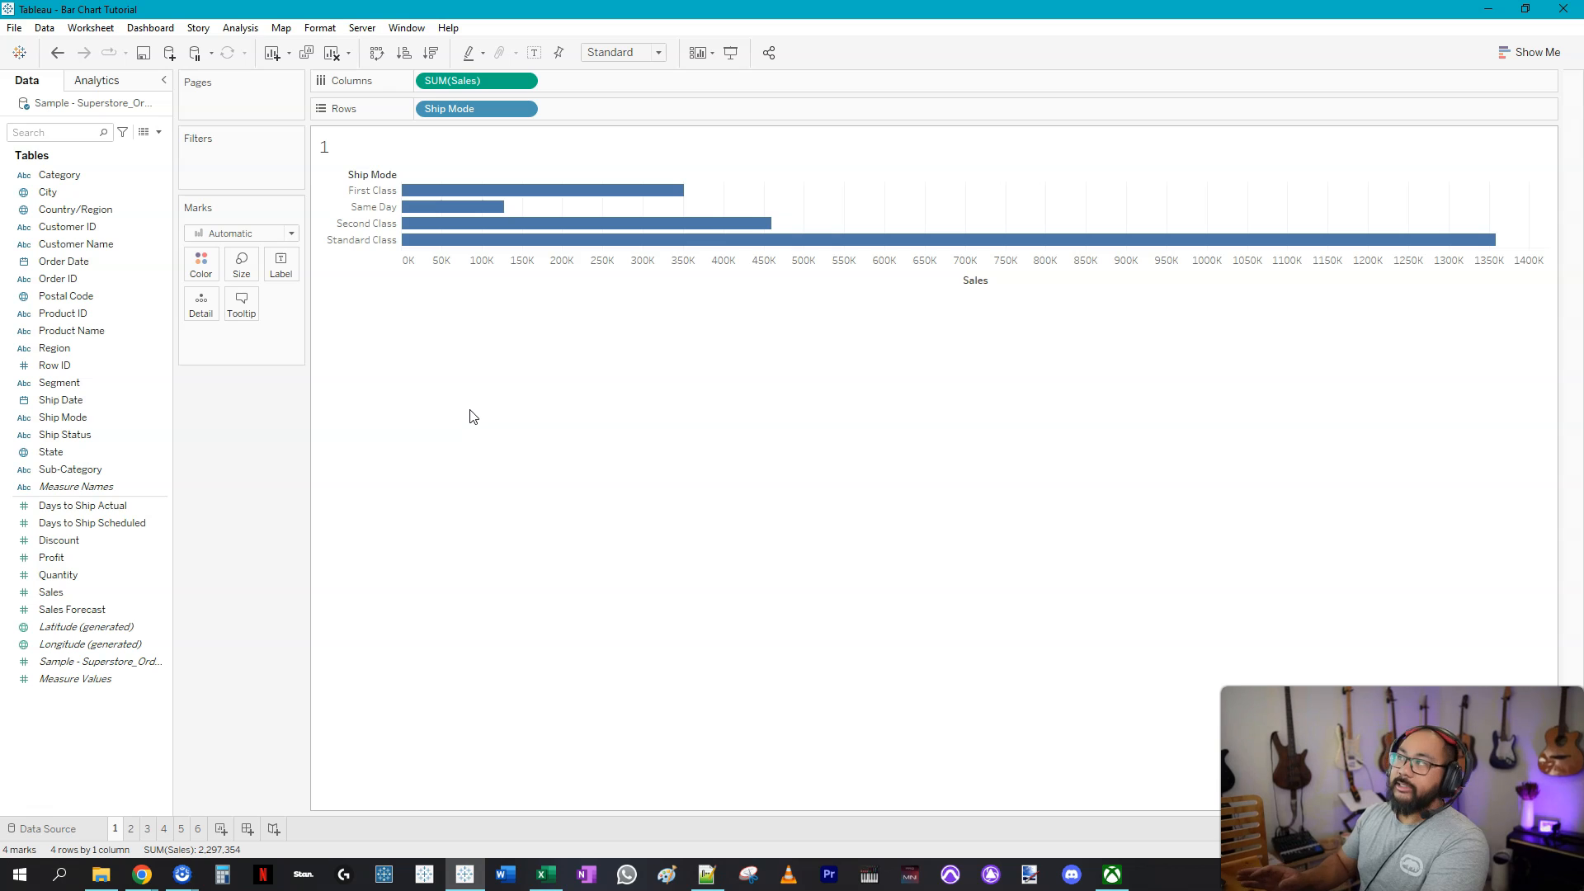
- Annotate the chart with two arrows at the upper bars and a circle around the Standard Class bar's end, and clear the annotations
key("alt")
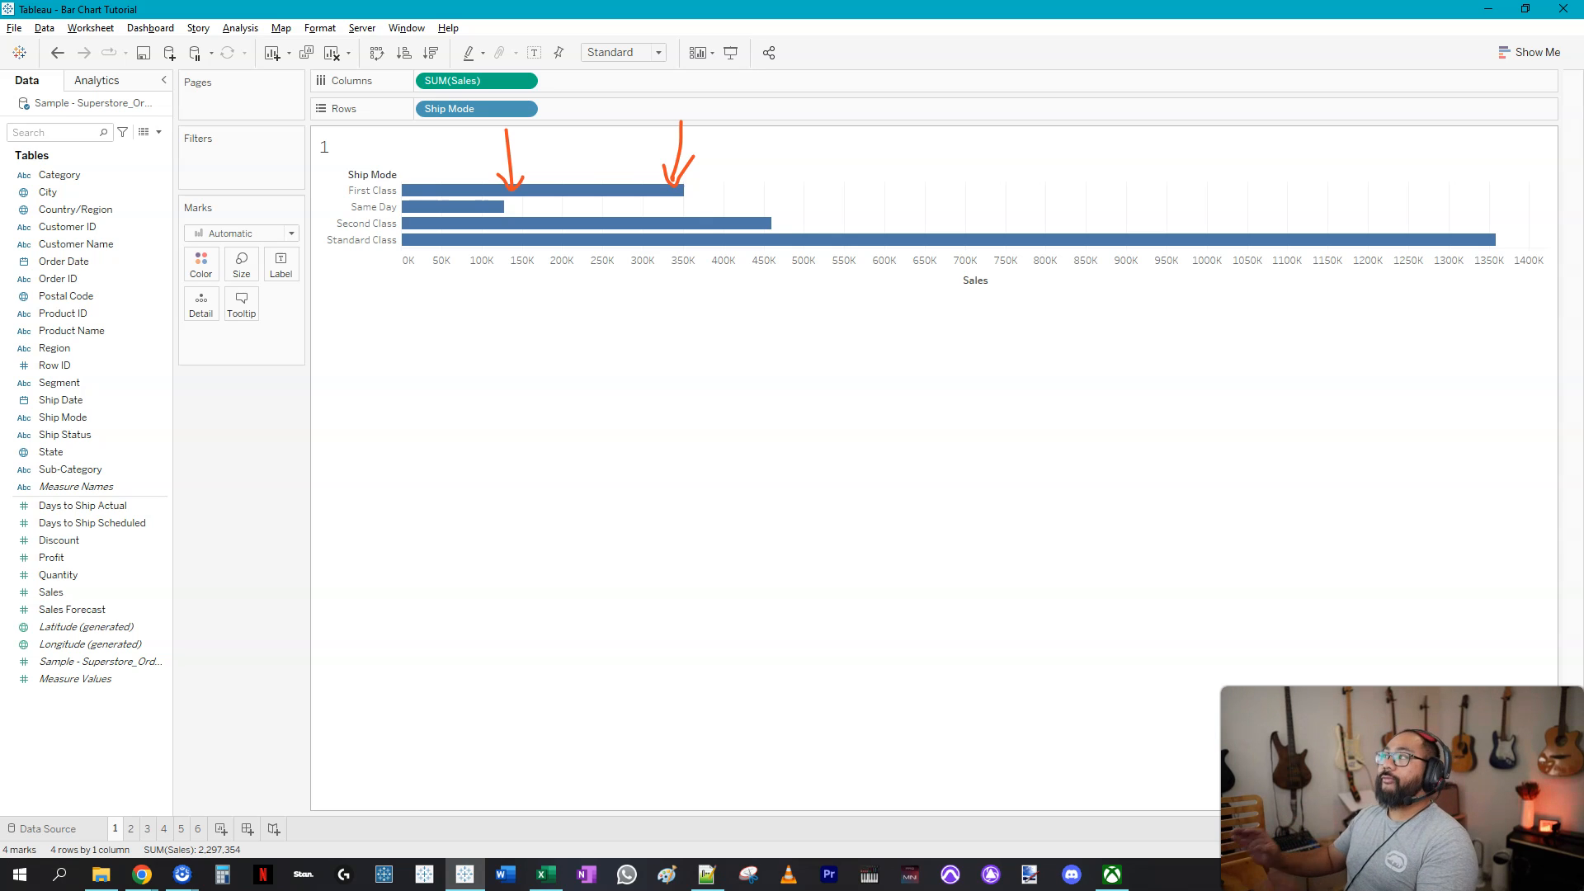
mouse_move(1518, 219)
left_mouse_down()
mouse_move(1469, 279)
mouse_move(1498, 222)
left_mouse_up()
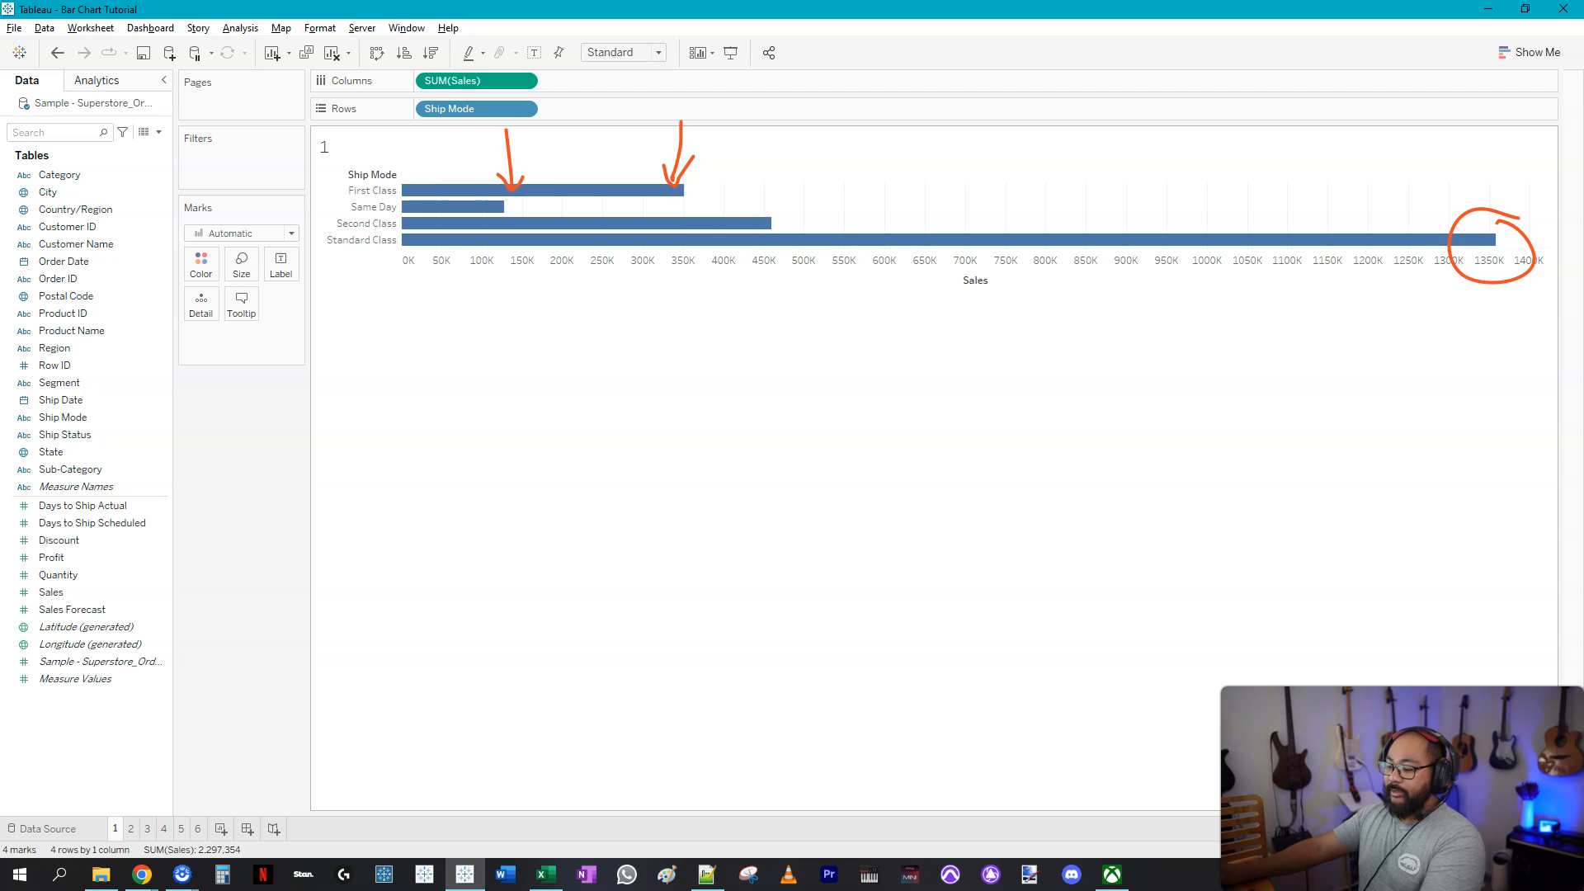
key("Escape")
- Show sheet 1 as a text table by moving SUM(Sales) onto the marks as text, and restore the bar chart by returning it to Columns
mouse_move(495, 80)
left_mouse_down()
mouse_move(304, 265)
mouse_move(285, 265)
left_mouse_up()
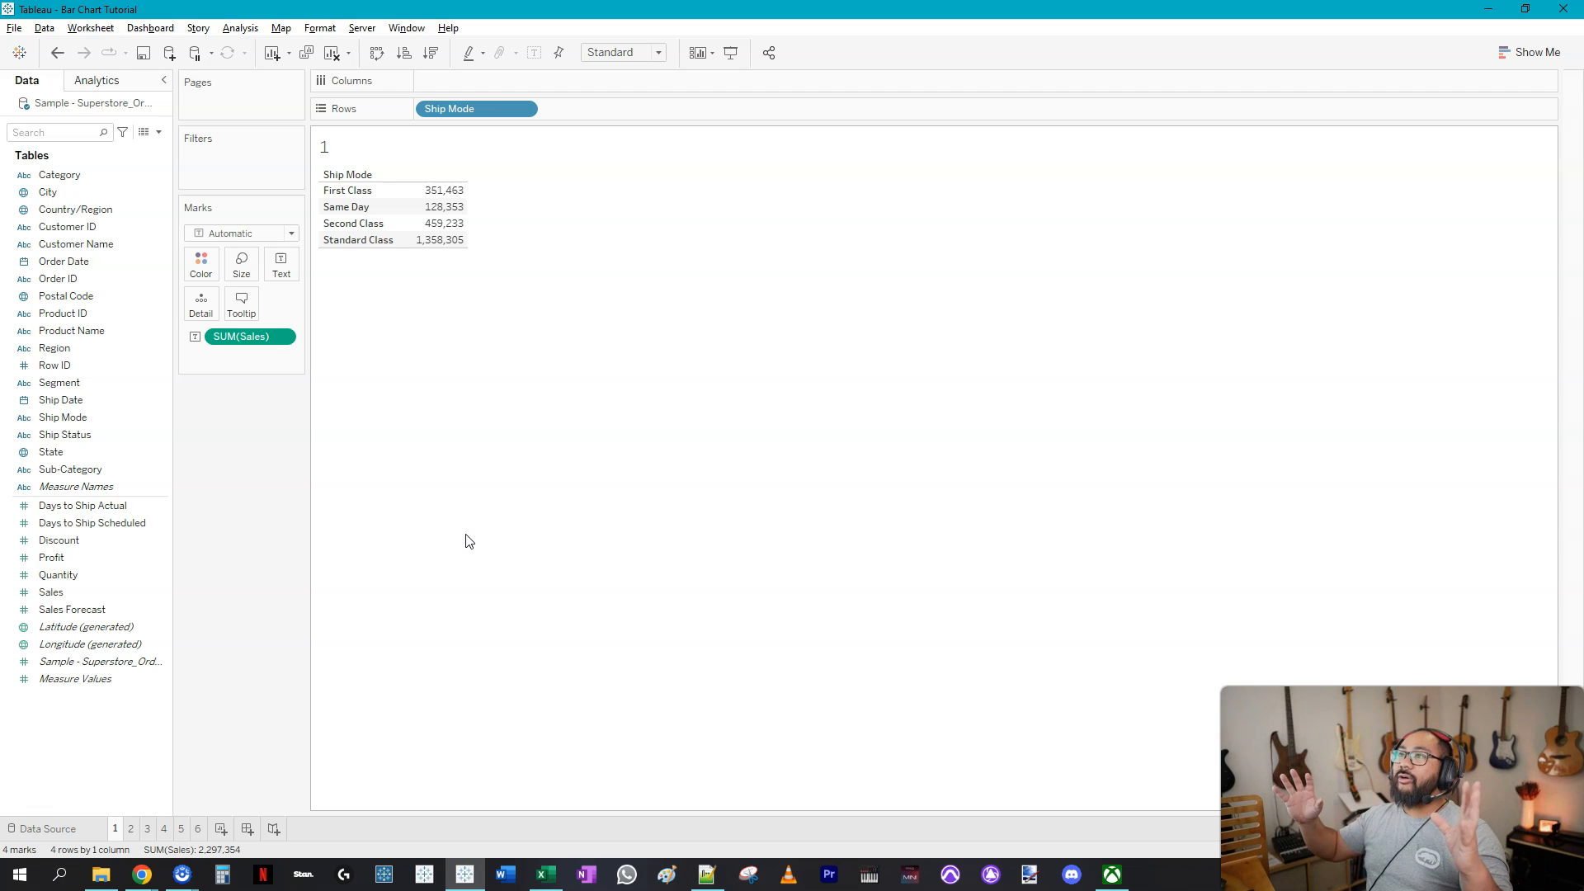
left_click_drag(249, 336, 505, 80)
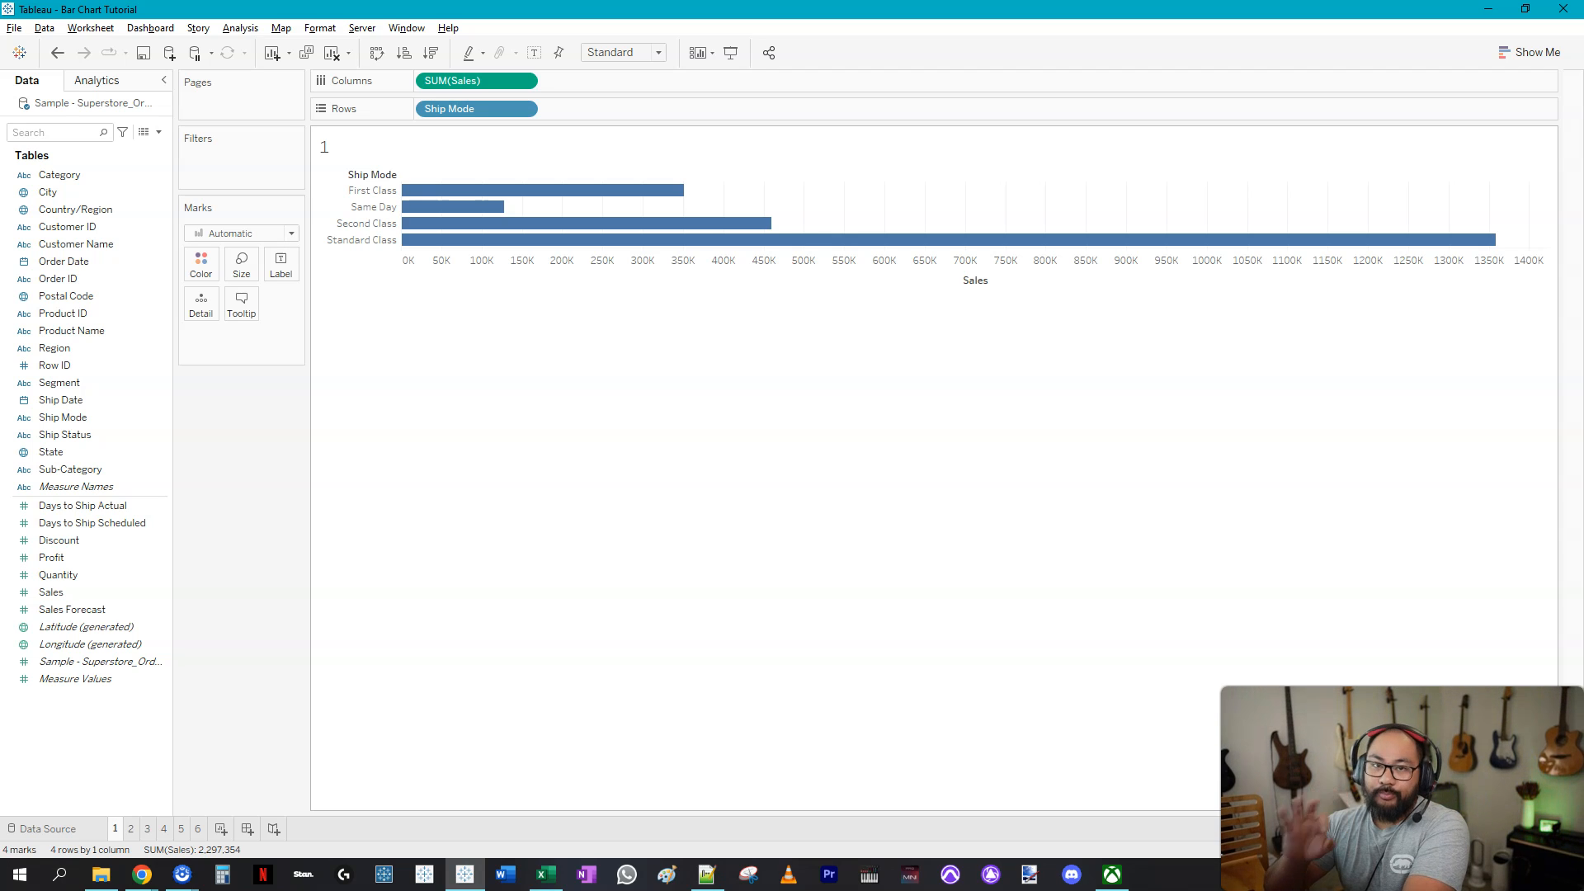
- Sketch a two-column chart with a baseline over the empty area, mark an x under each column, and circle both marks
left_click_drag(660, 344, 666, 665)
mouse_move(661, 345)
left_mouse_down()
mouse_move(725, 510)
mouse_move(732, 667)
left_mouse_up()
mouse_move(768, 423)
left_mouse_down()
mouse_move(771, 659)
mouse_move(852, 413)
mouse_move(849, 656)
left_mouse_up()
left_click_drag(630, 669, 932, 660)
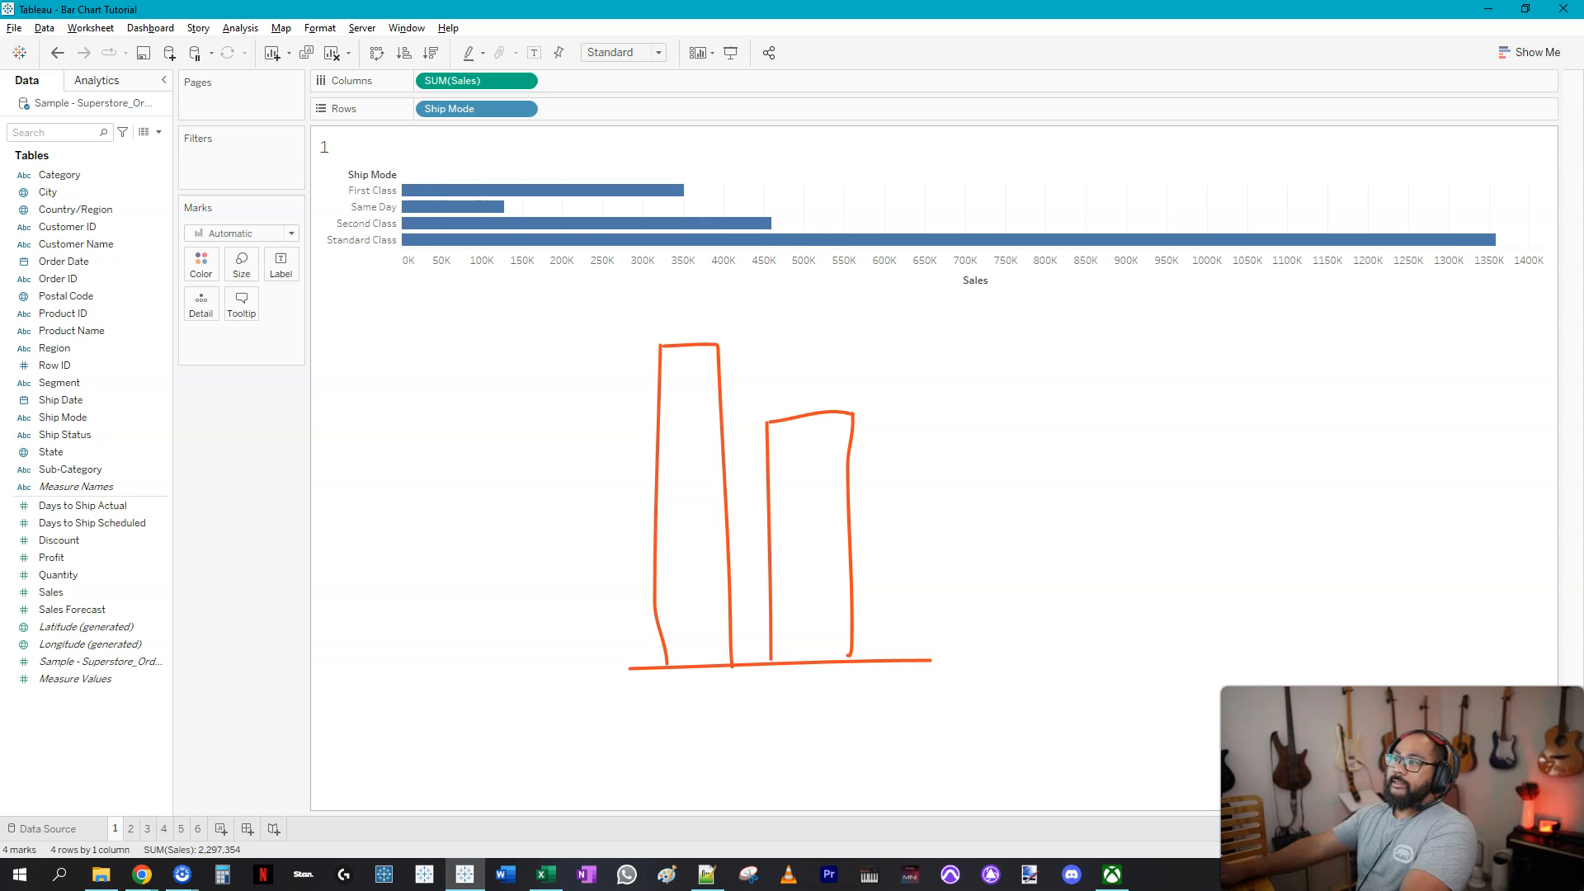
mouse_move(718, 685)
left_mouse_down()
mouse_move(691, 696)
mouse_move(717, 698)
left_mouse_up()
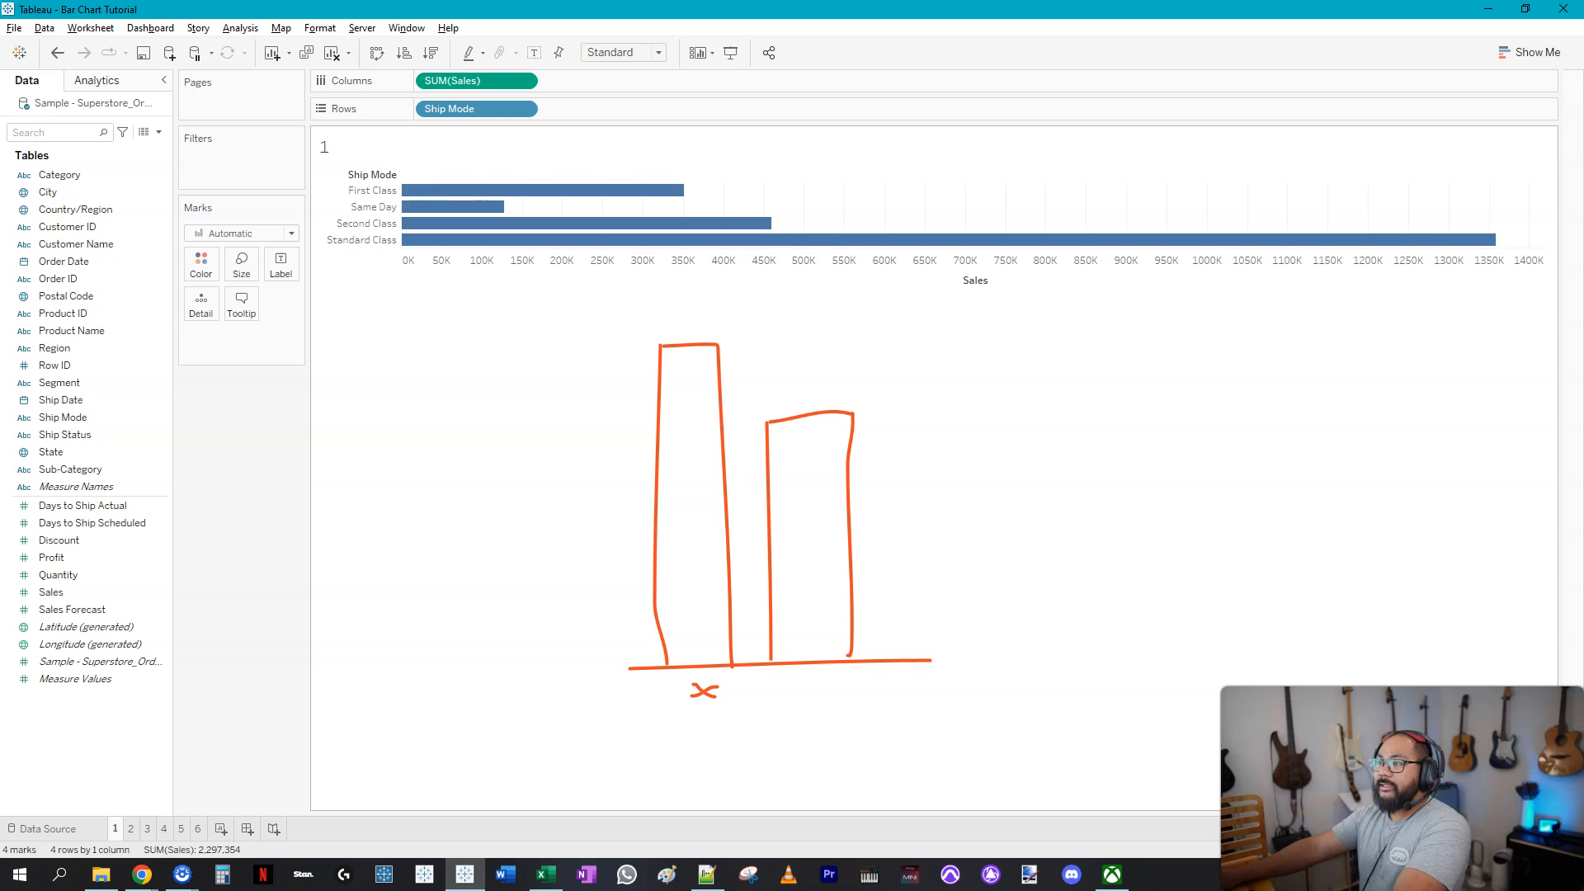
mouse_move(819, 683)
left_mouse_down()
mouse_move(801, 696)
mouse_move(835, 706)
left_mouse_up()
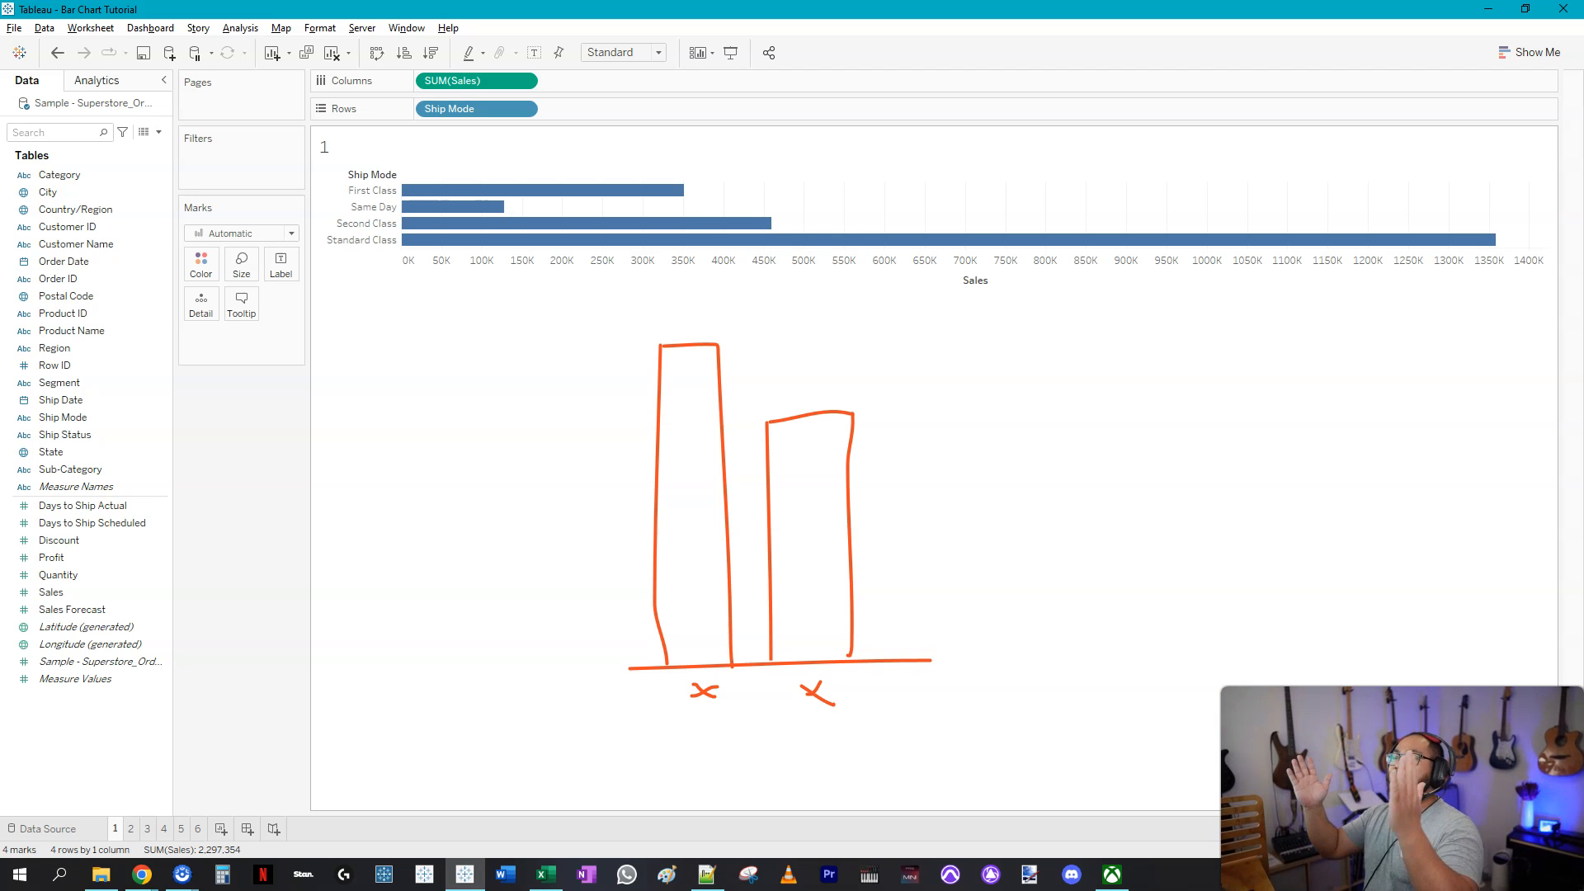
mouse_move(849, 672)
left_mouse_down()
mouse_move(665, 683)
mouse_move(878, 718)
mouse_move(850, 670)
left_mouse_up()
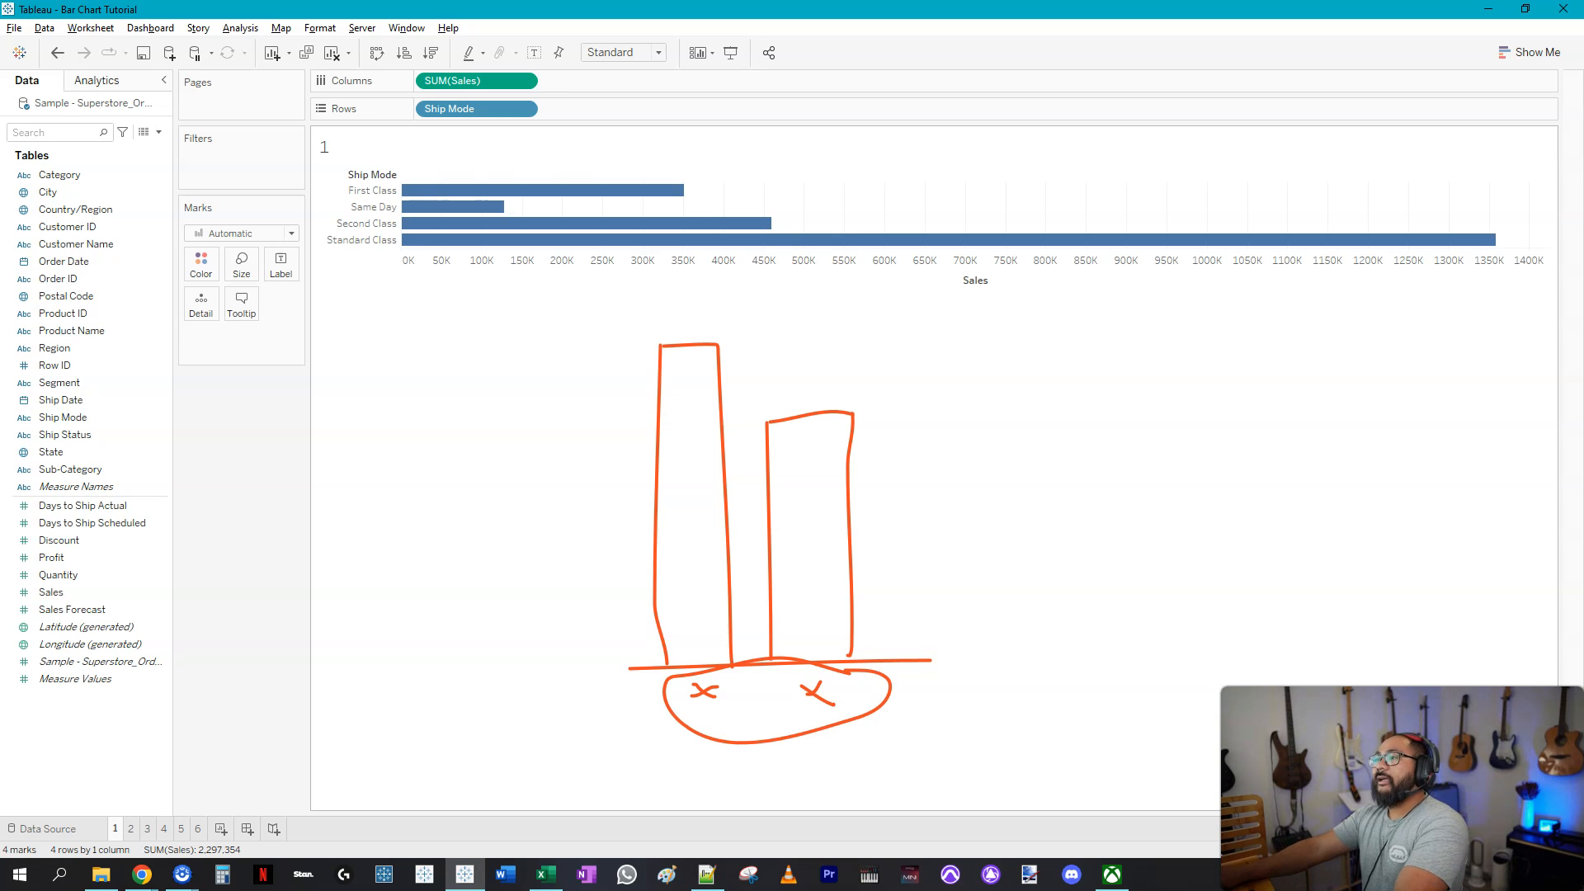
- Annotate how the measure fields link to the column heights and the dimension fields to the category marks, and clear the drawings
mouse_move(549, 344)
left_mouse_down()
mouse_move(652, 340)
mouse_move(618, 360)
left_mouse_up()
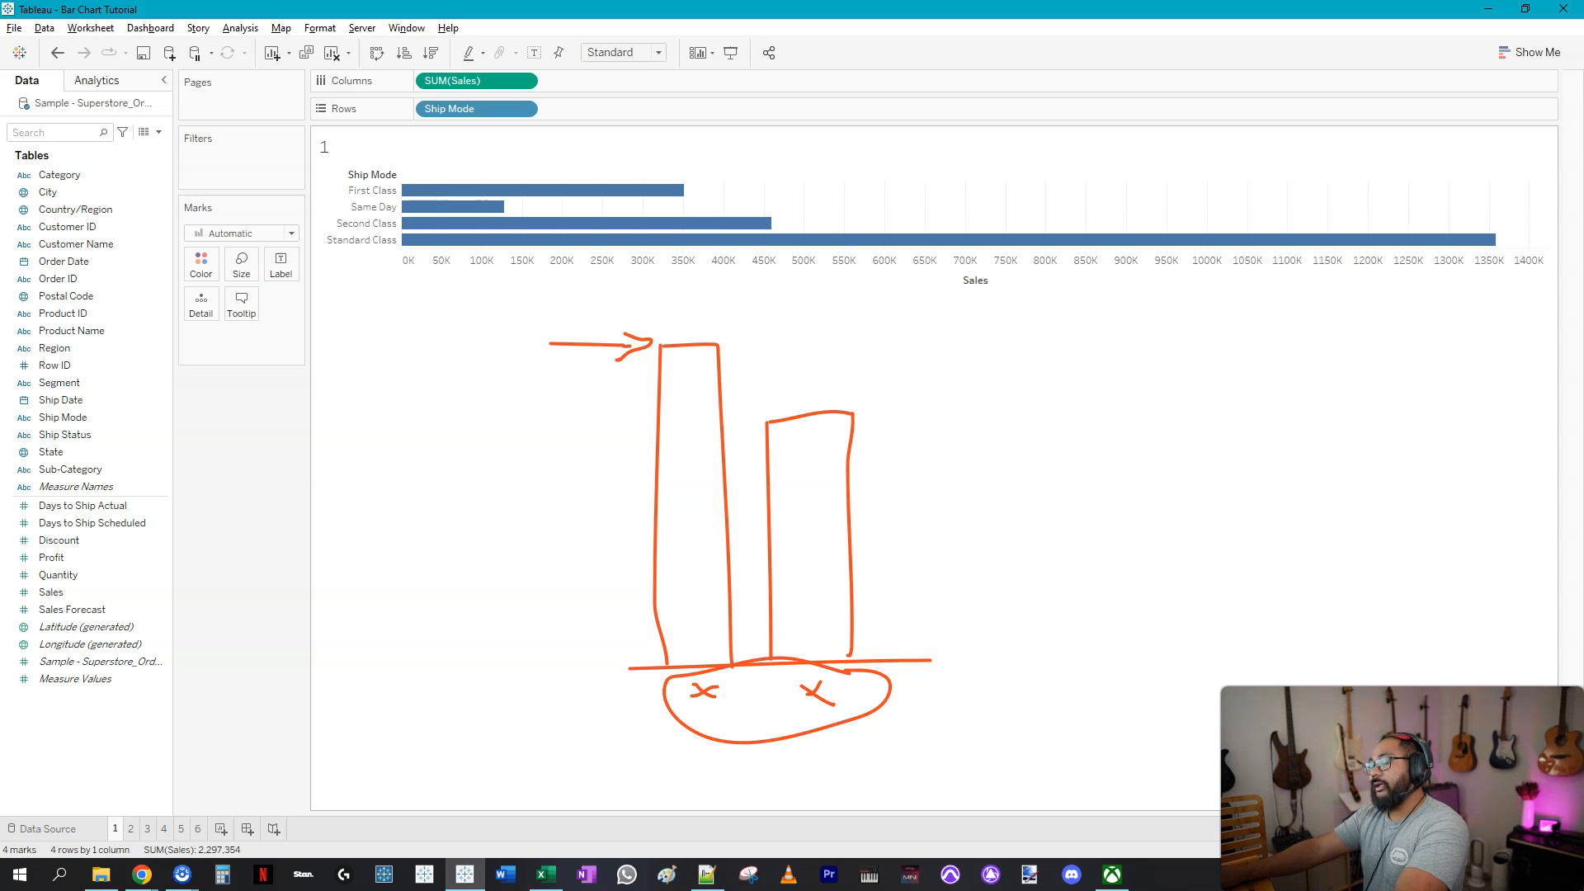
mouse_move(877, 419)
left_mouse_down()
mouse_move(985, 404)
mouse_move(860, 413)
mouse_move(892, 431)
left_mouse_up()
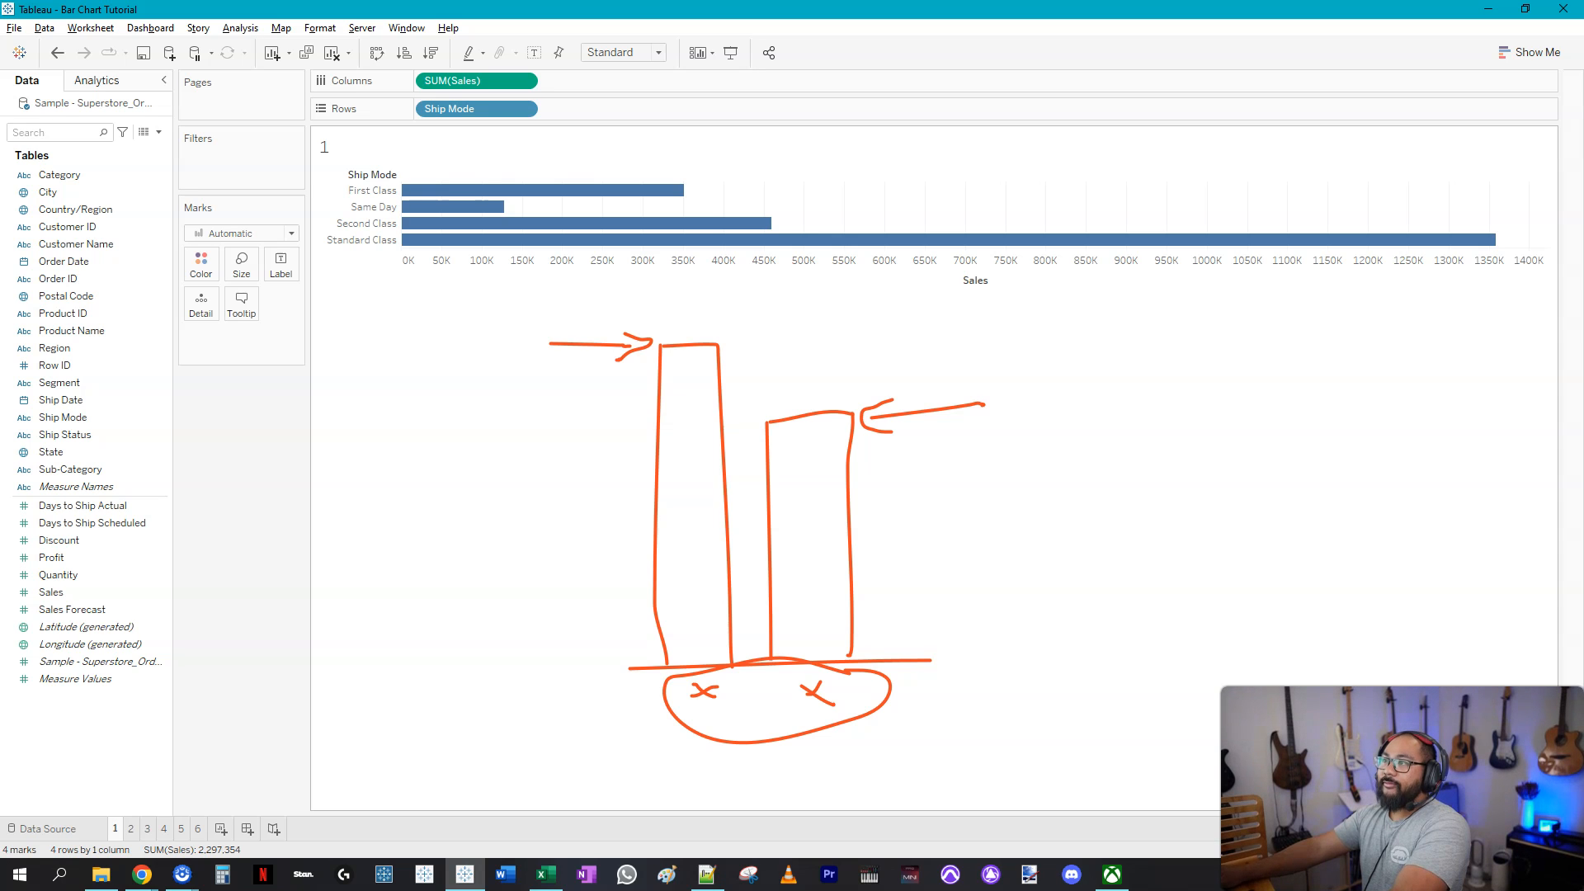
mouse_move(15, 494)
left_mouse_down()
mouse_move(163, 498)
mouse_move(130, 717)
mouse_move(5, 594)
mouse_move(10, 500)
left_mouse_up()
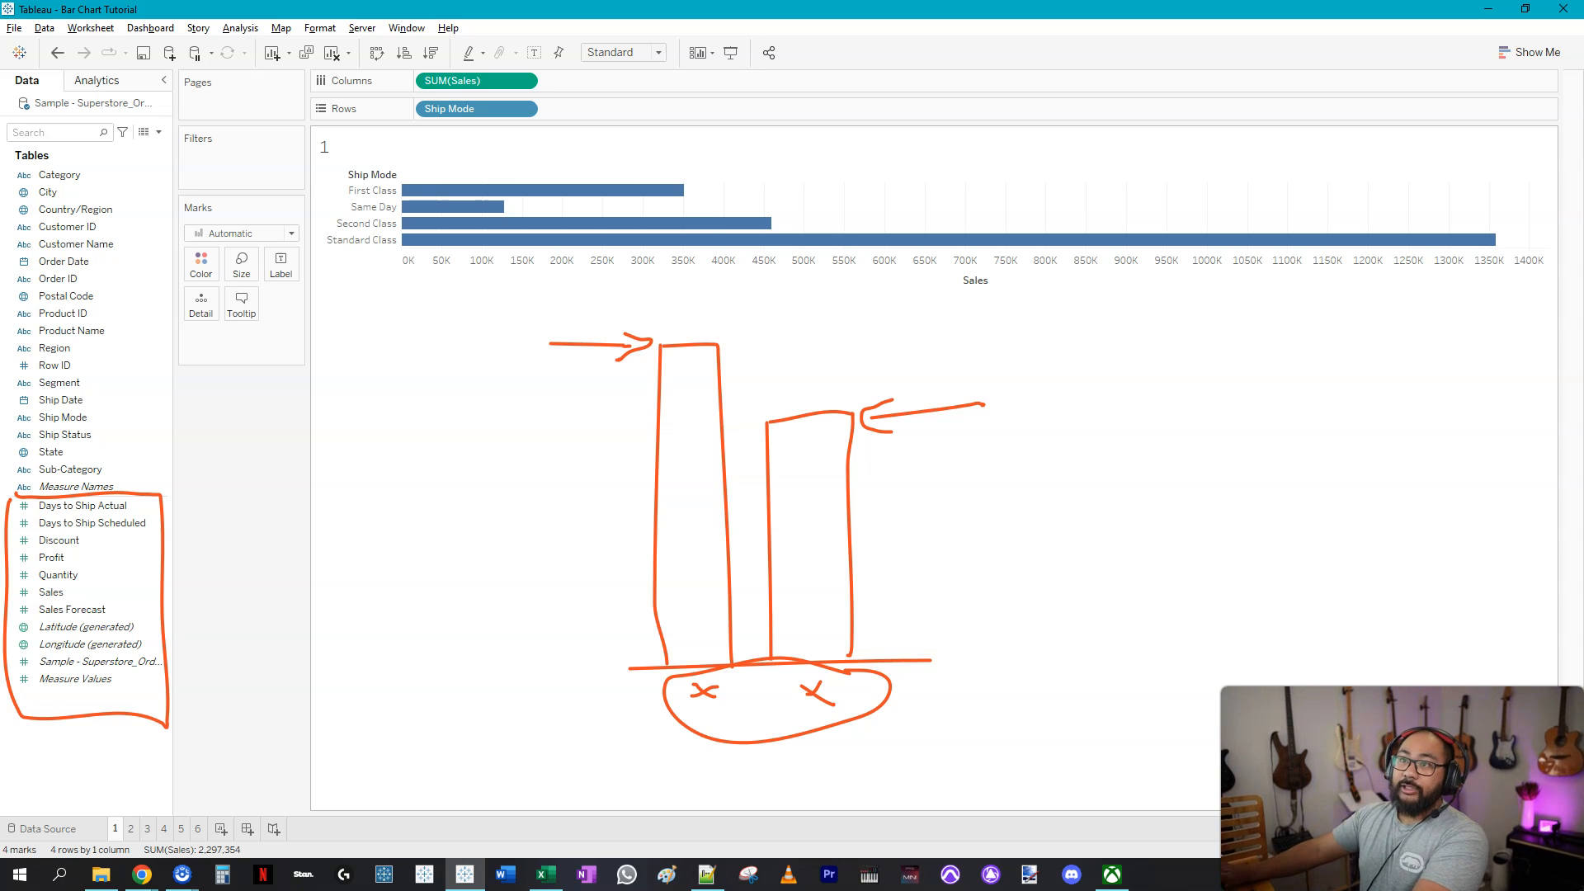
mouse_move(164, 600)
left_mouse_down()
mouse_move(388, 417)
mouse_move(575, 341)
mouse_move(525, 388)
left_mouse_up()
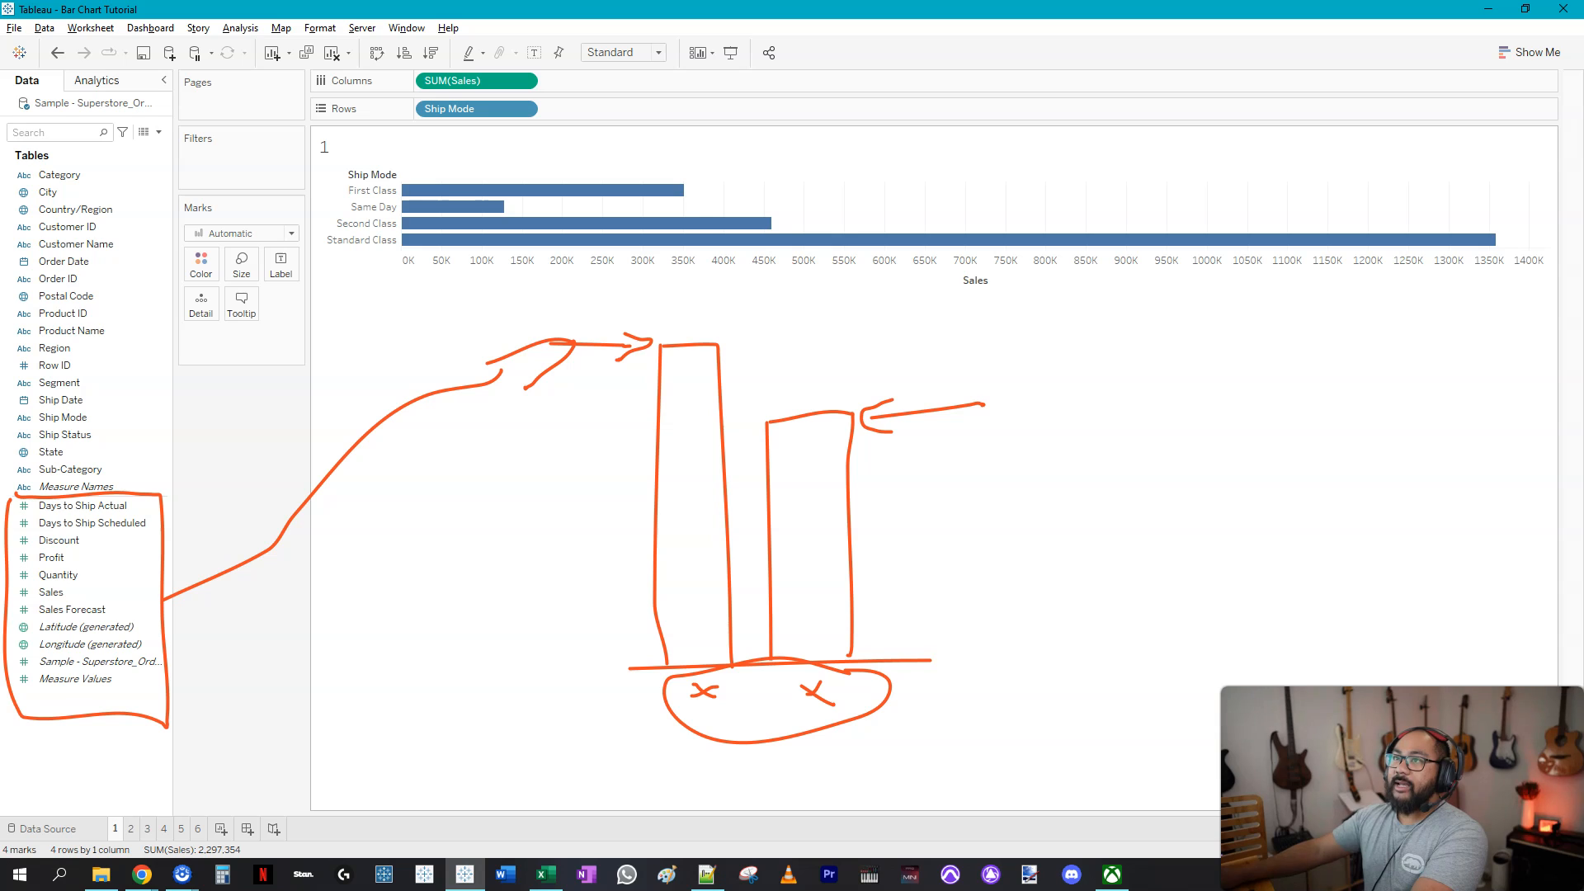
mouse_move(139, 158)
left_mouse_down()
mouse_move(17, 163)
mouse_move(10, 388)
mouse_move(62, 496)
mouse_move(140, 262)
mouse_move(153, 153)
left_mouse_up()
mouse_move(173, 425)
left_mouse_down()
mouse_move(458, 551)
mouse_move(619, 701)
mouse_move(599, 718)
left_mouse_up()
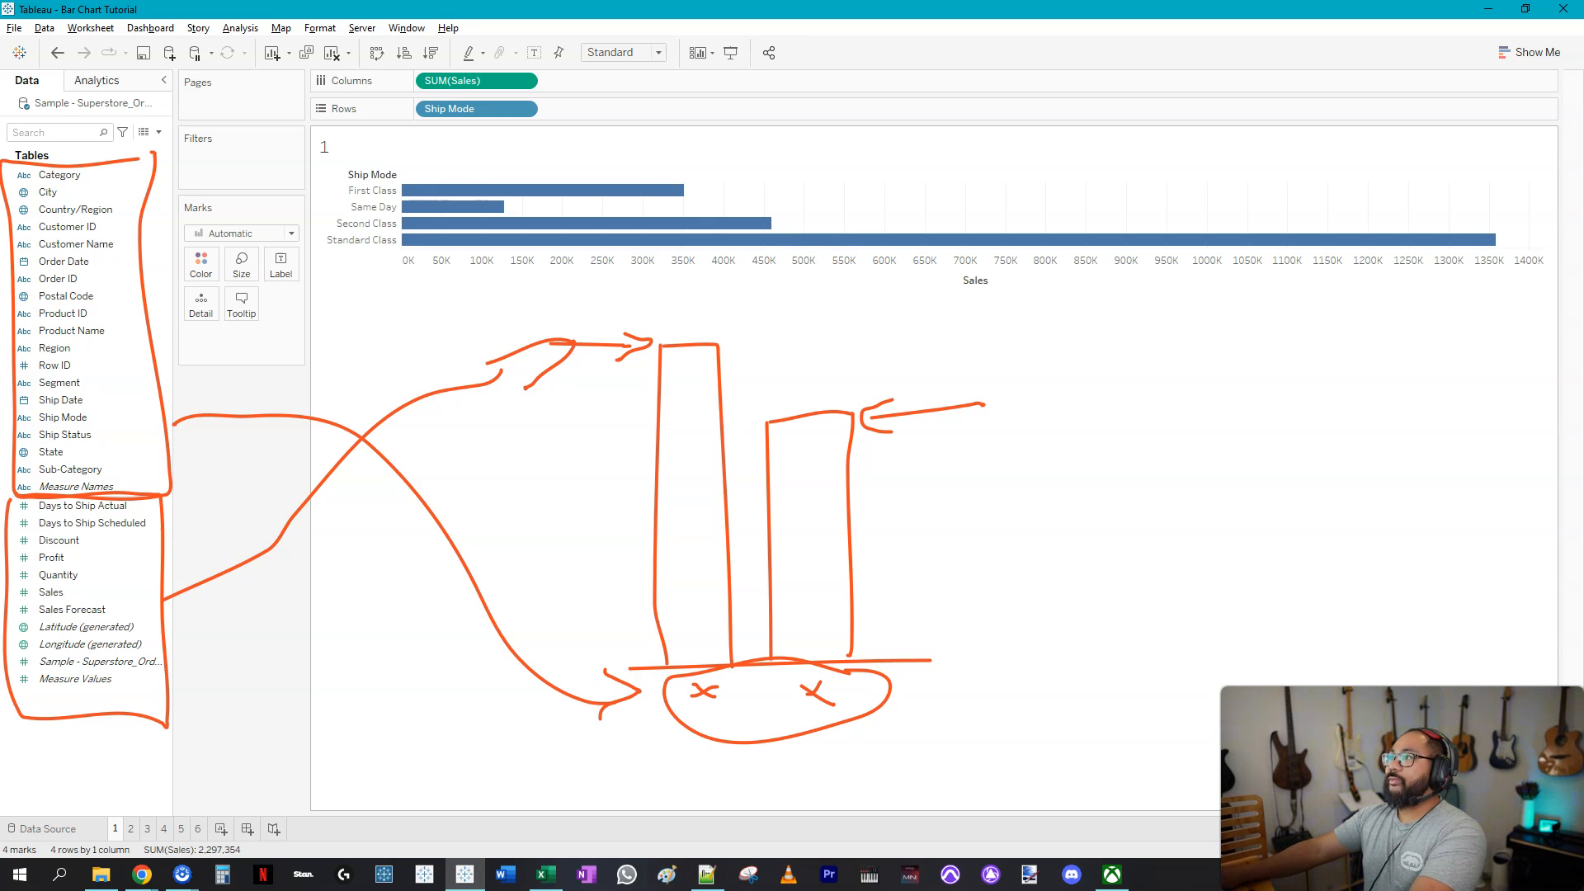
key("Escape")
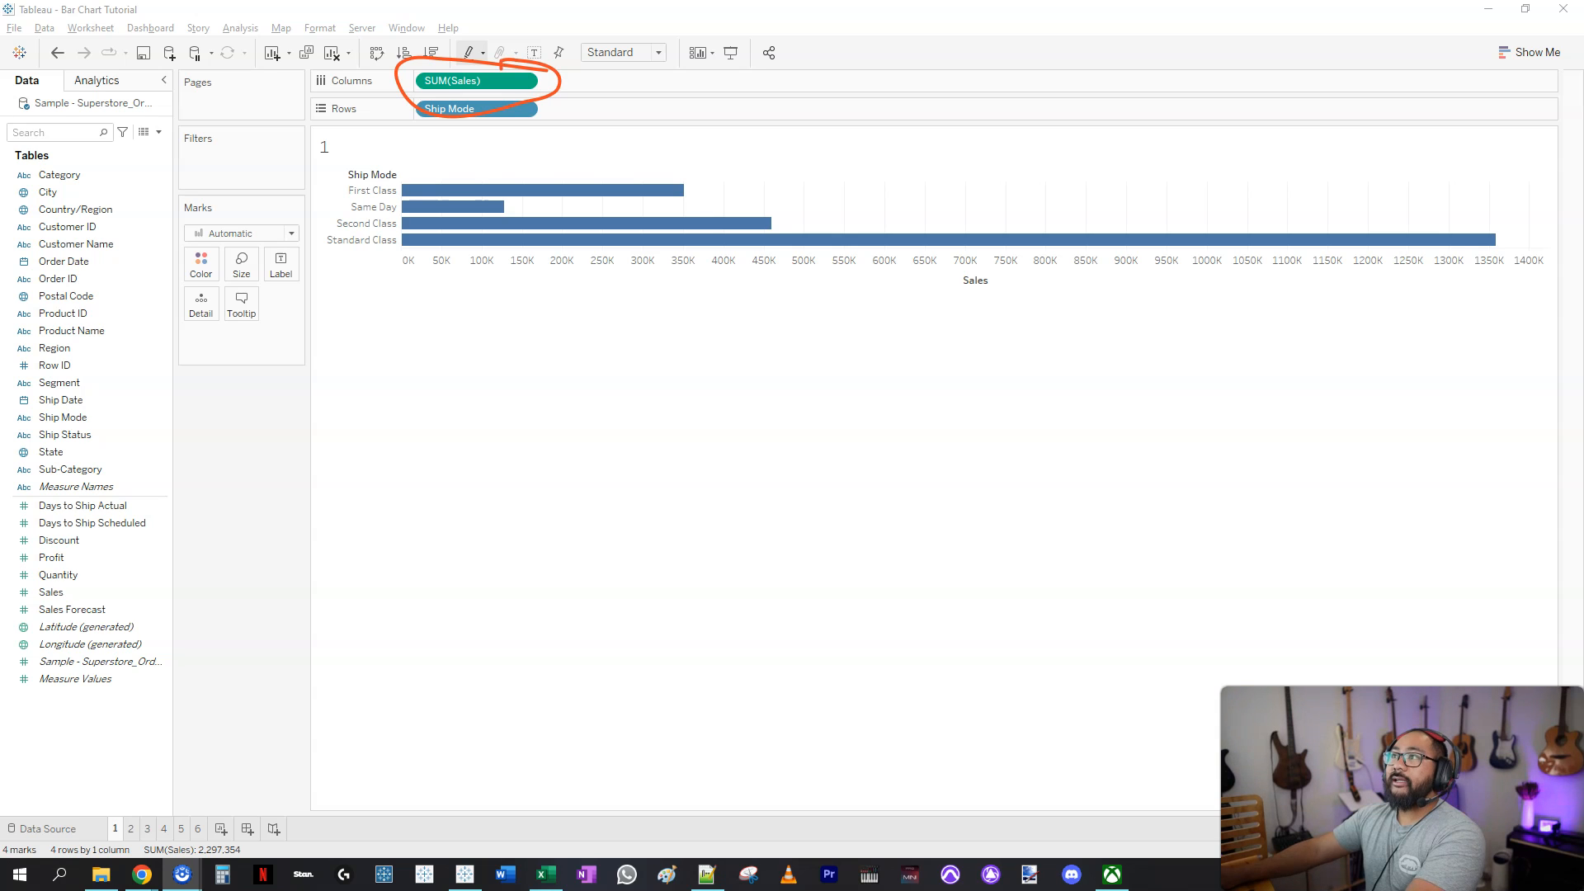
key("Escape")
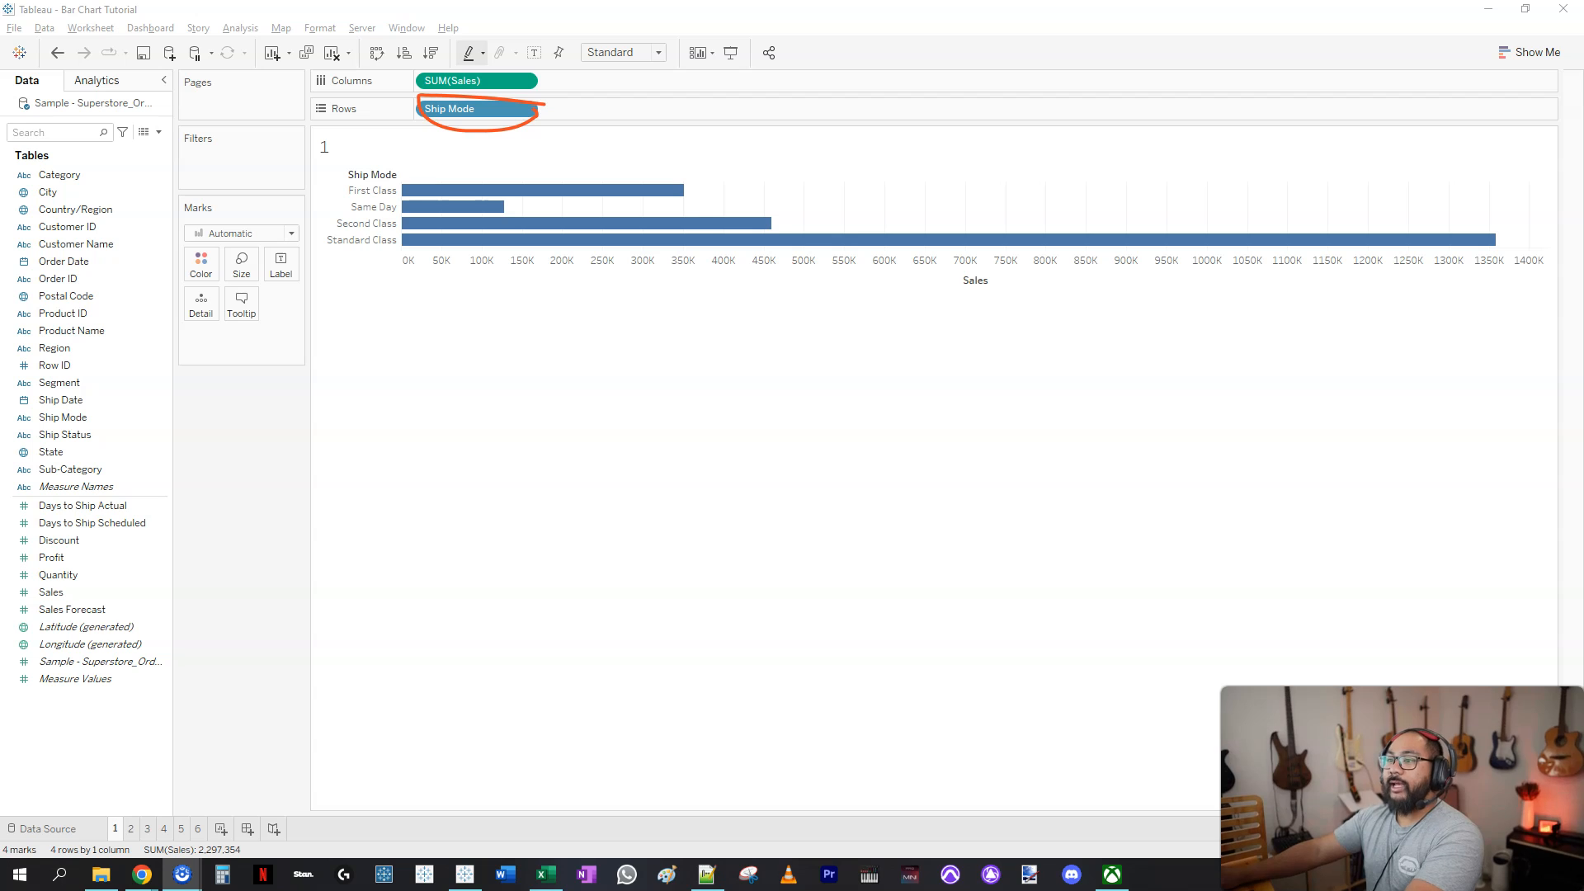
- Create a new worksheet and add Sales to Rows as a single total bar
left_click(220, 829)
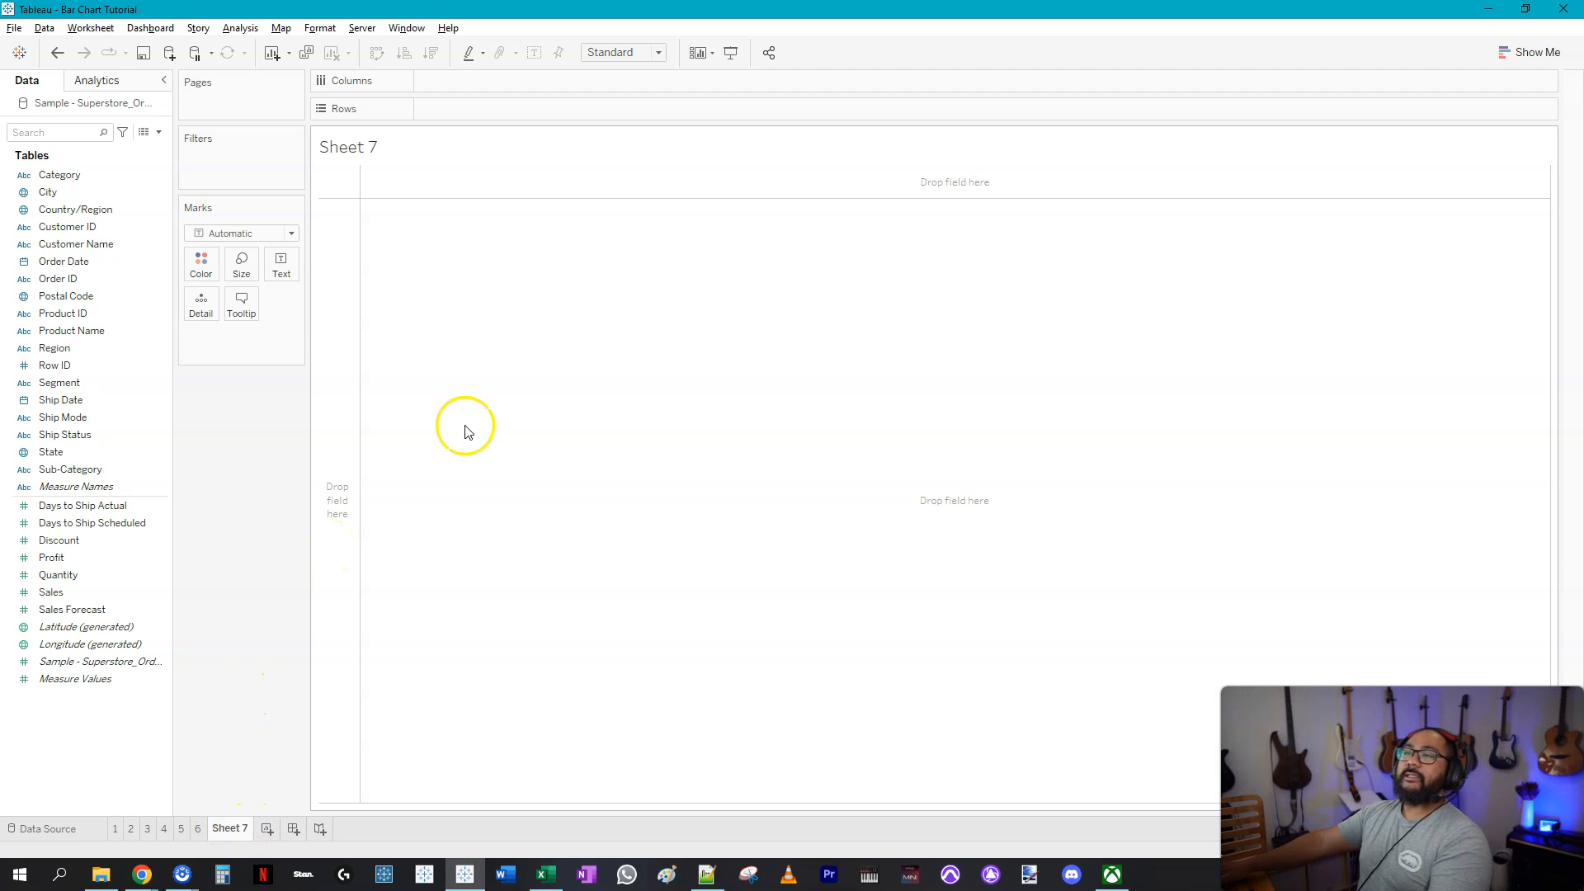
left_click(83, 597)
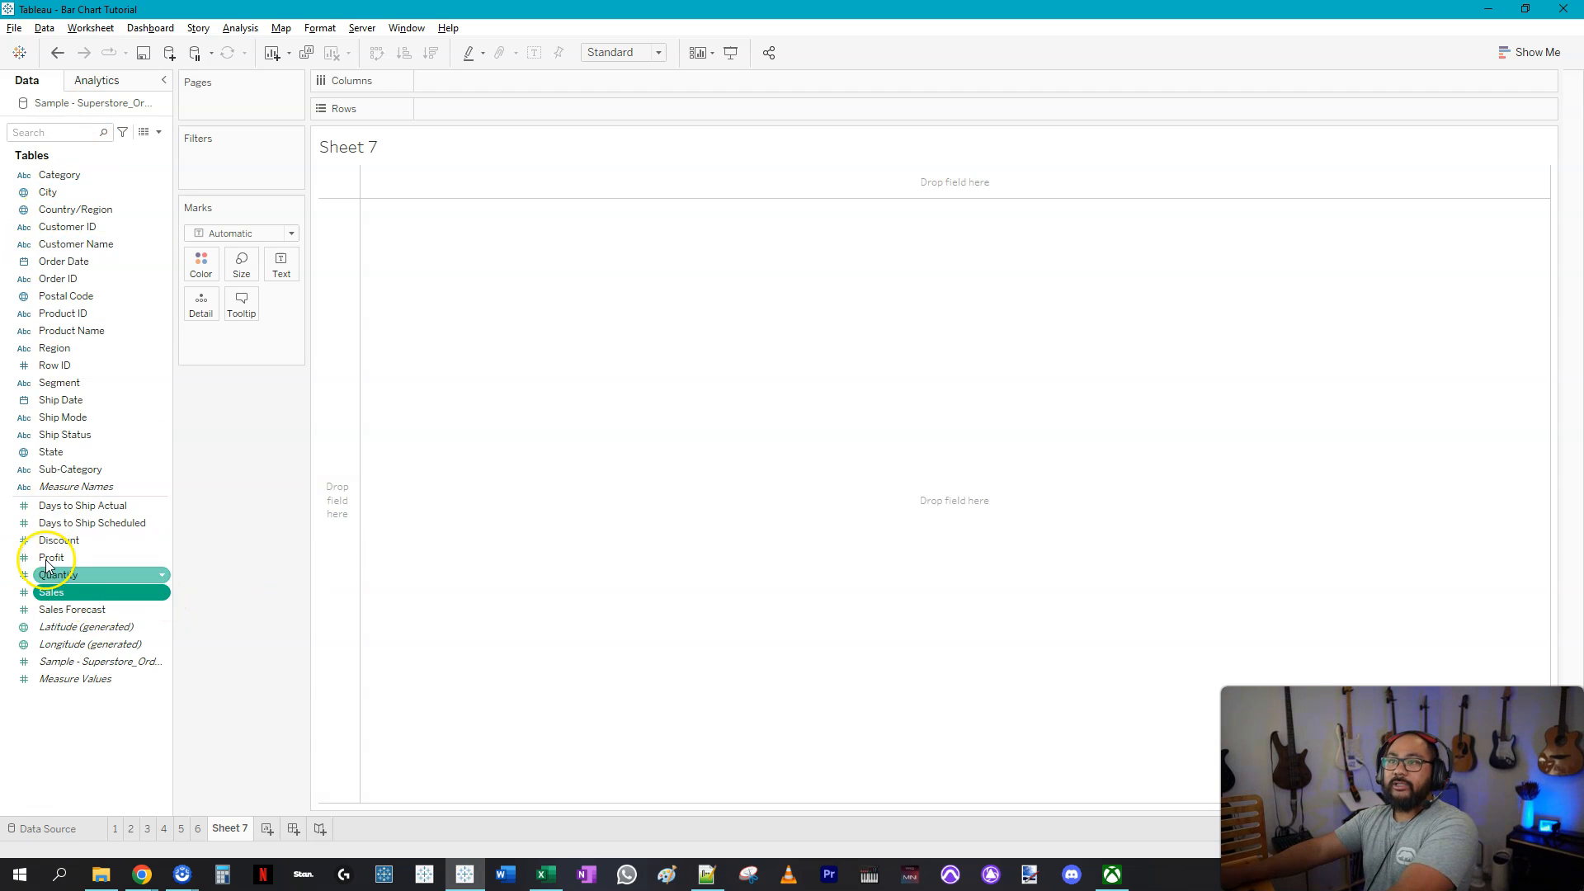
double_click(96, 596)
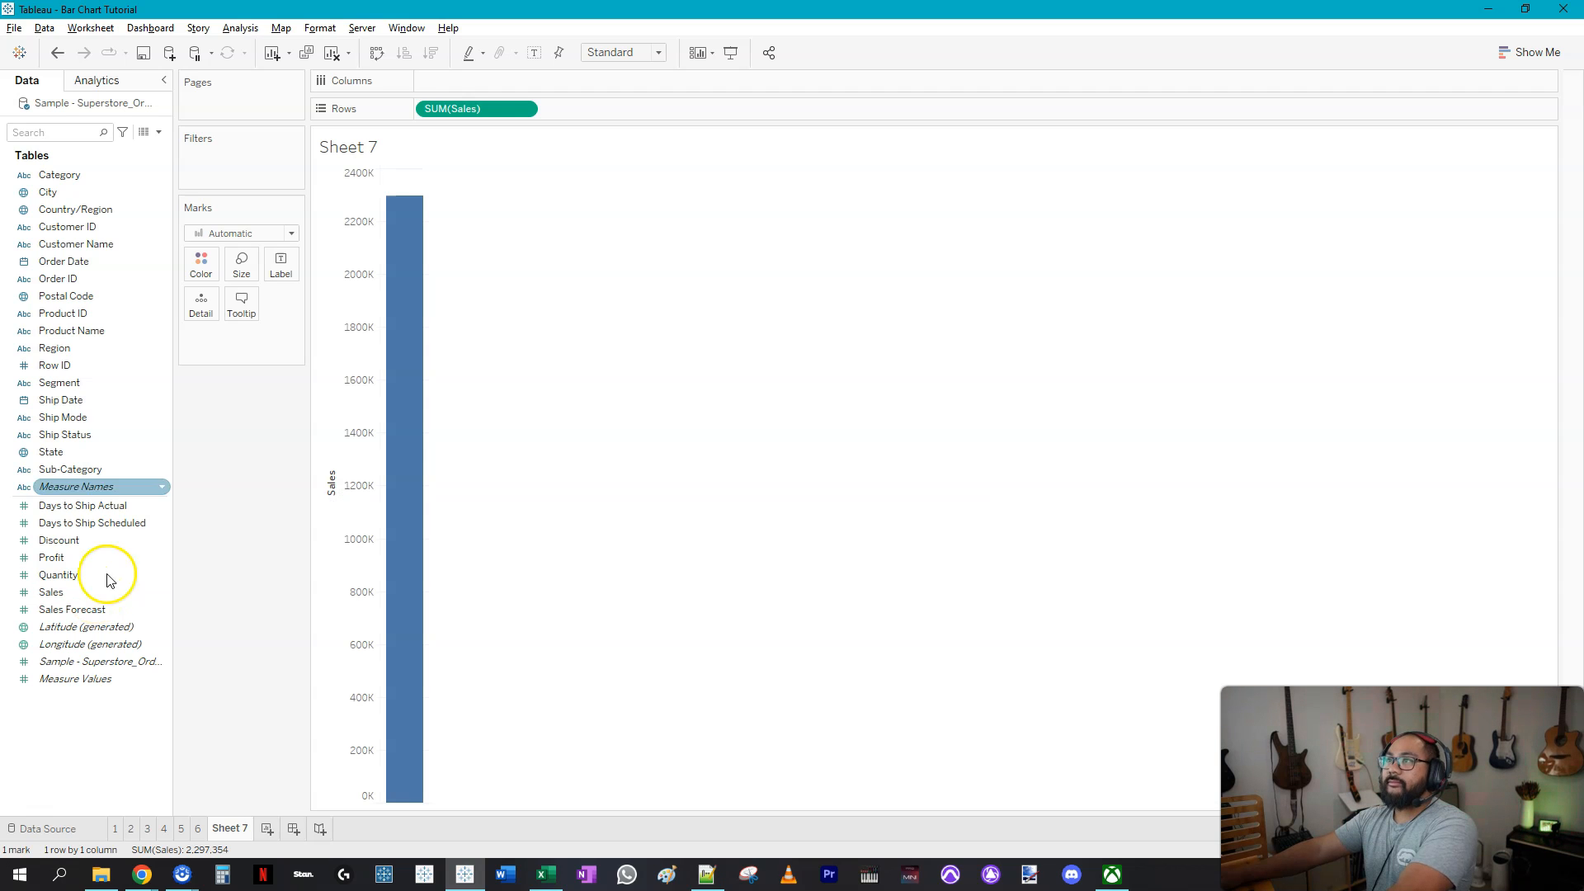
mouse_move(395, 236)
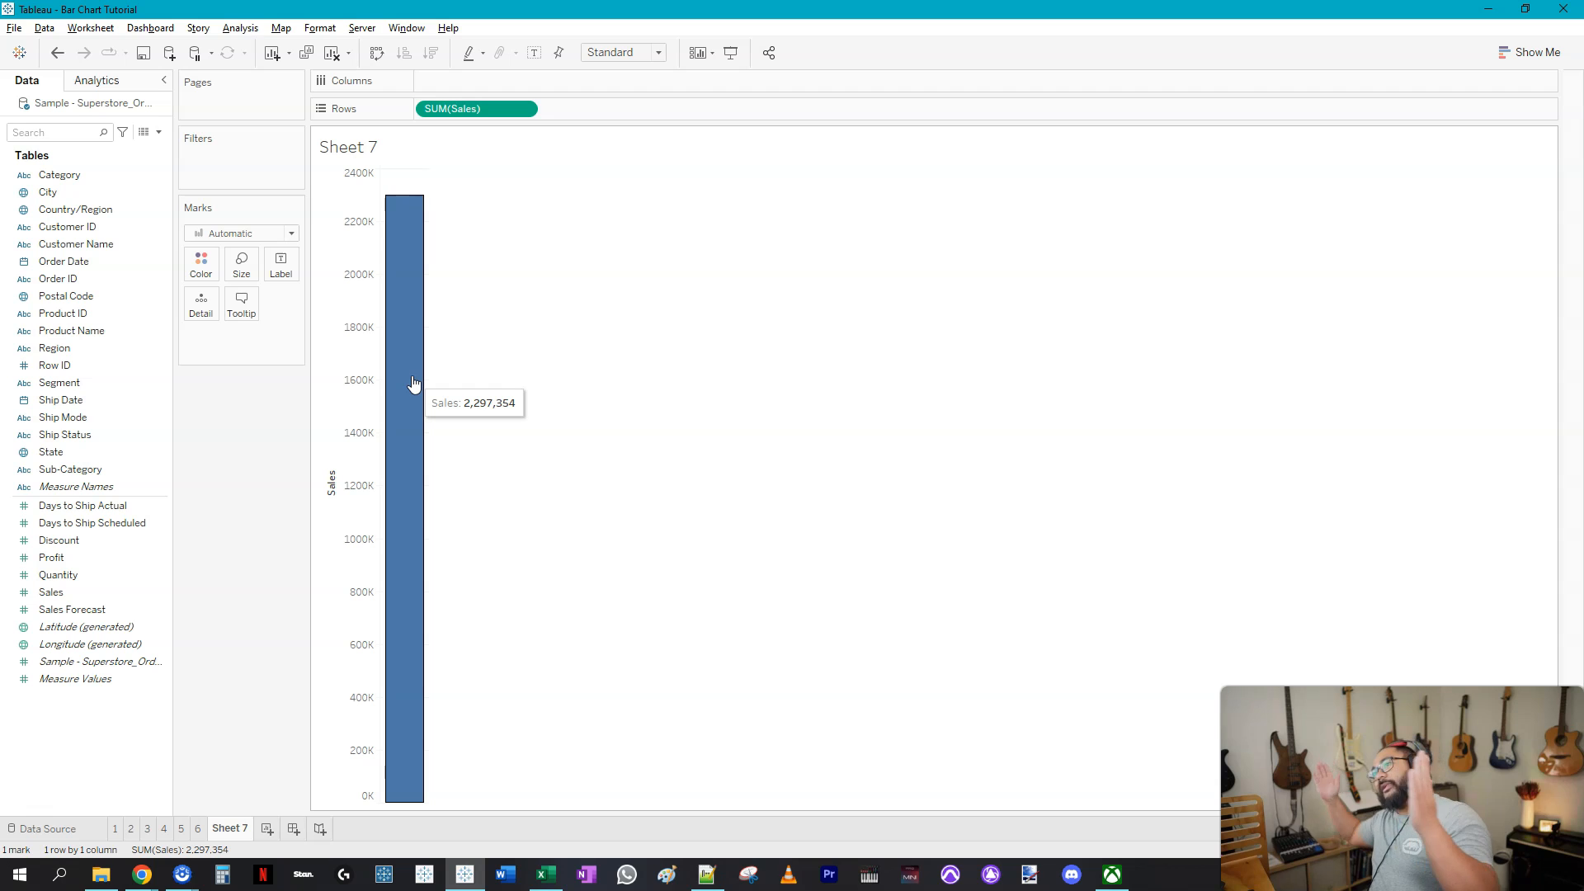
- Split the sales bar by placing Ship Mode on Columns, and show the mark labels on the bars
left_click(91, 416)
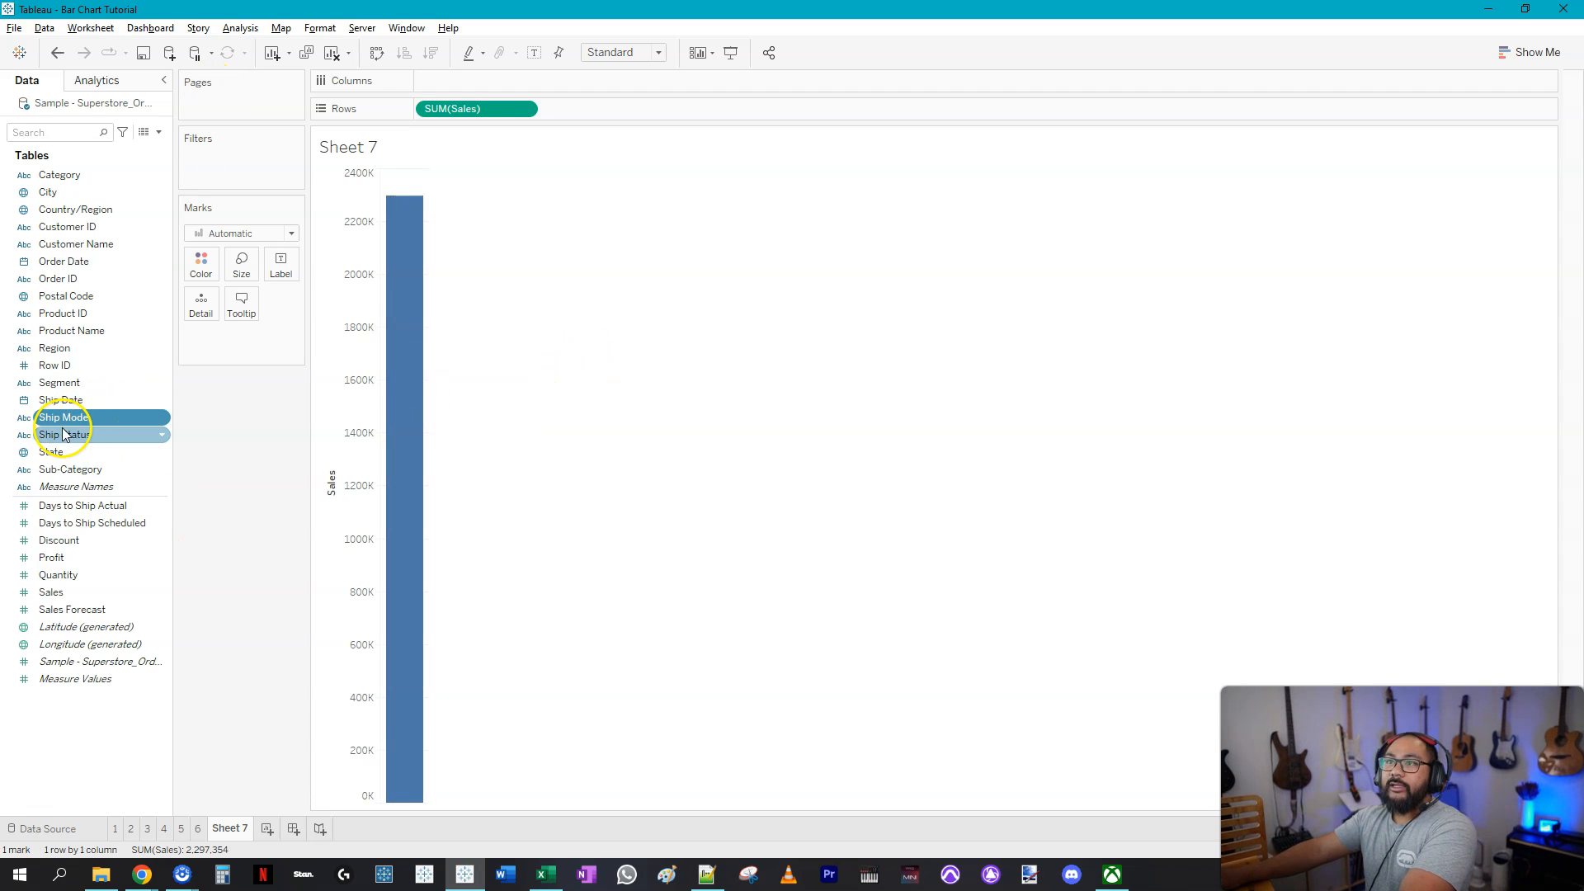
left_click_drag(140, 417, 205, 503)
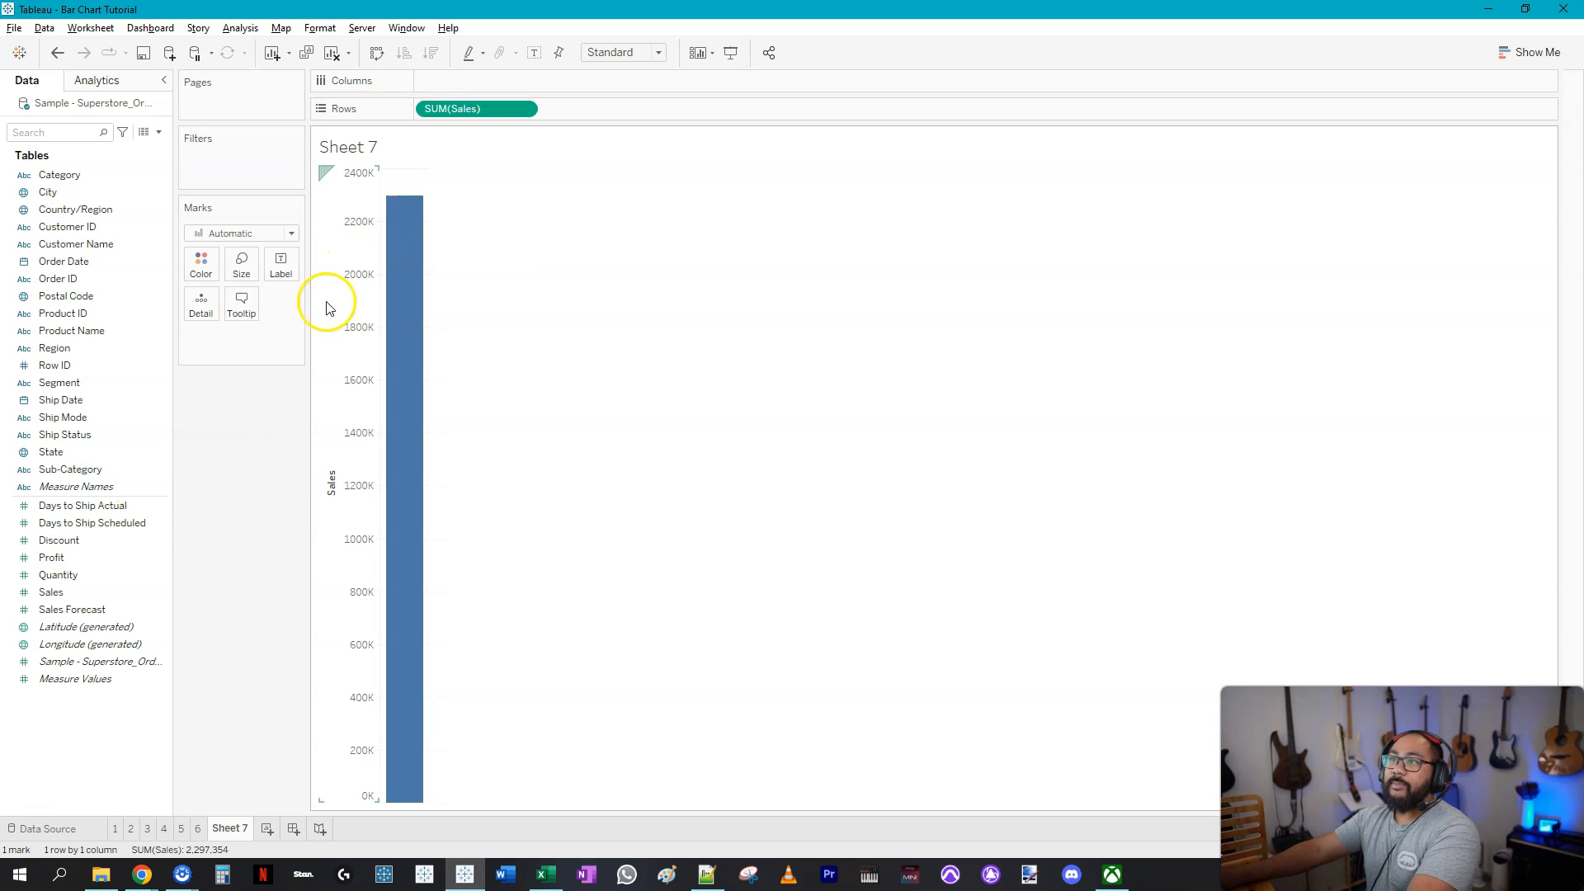
left_click(58, 420)
left_click_drag(57, 423, 474, 84)
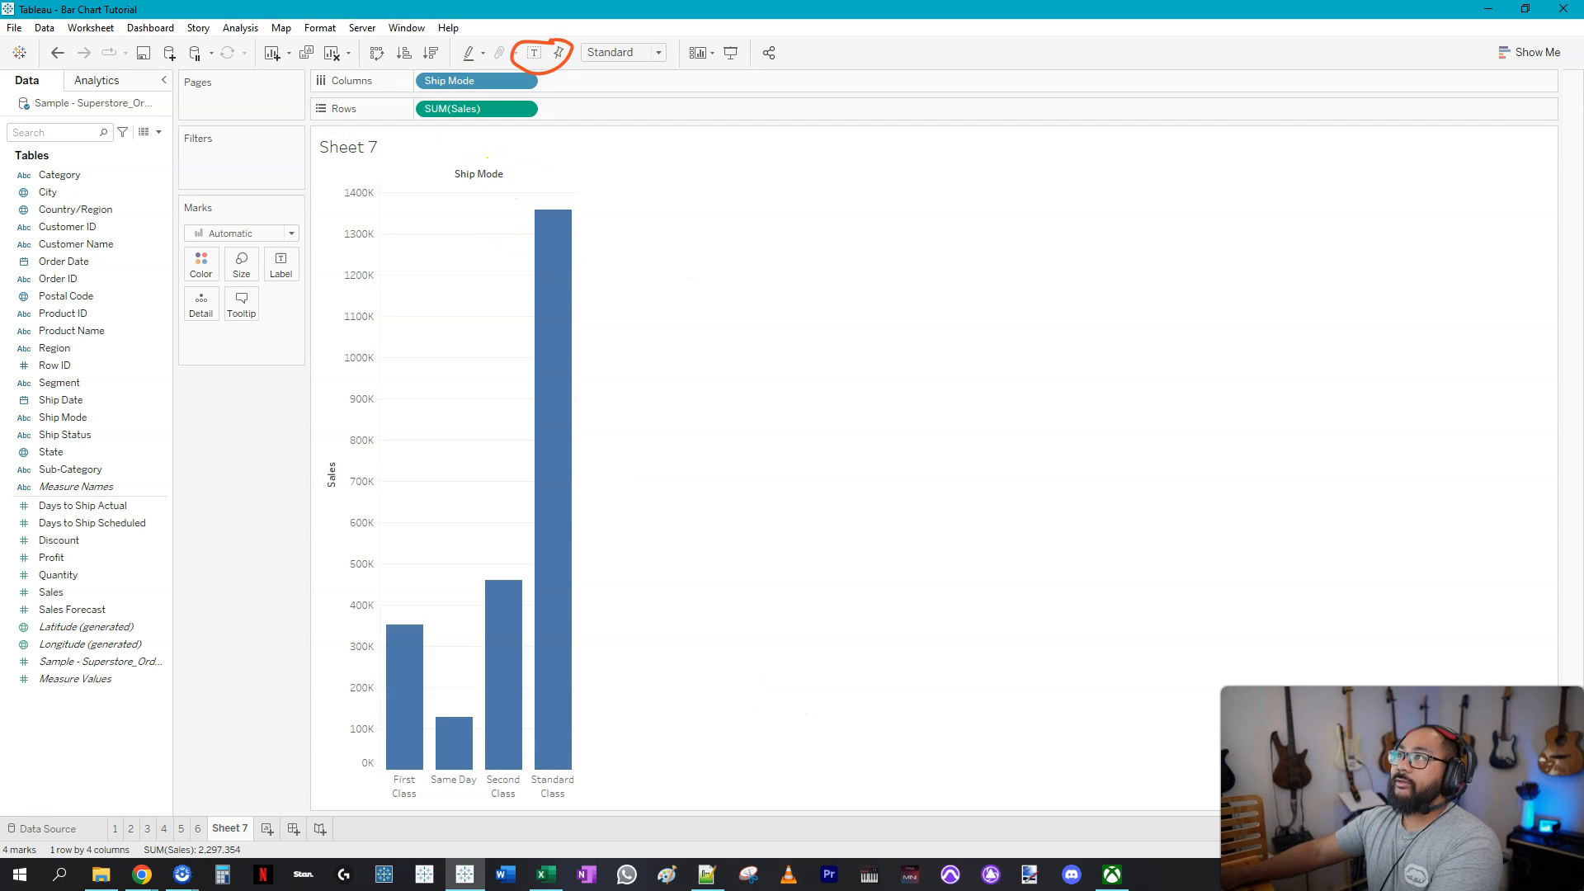
left_click(534, 52)
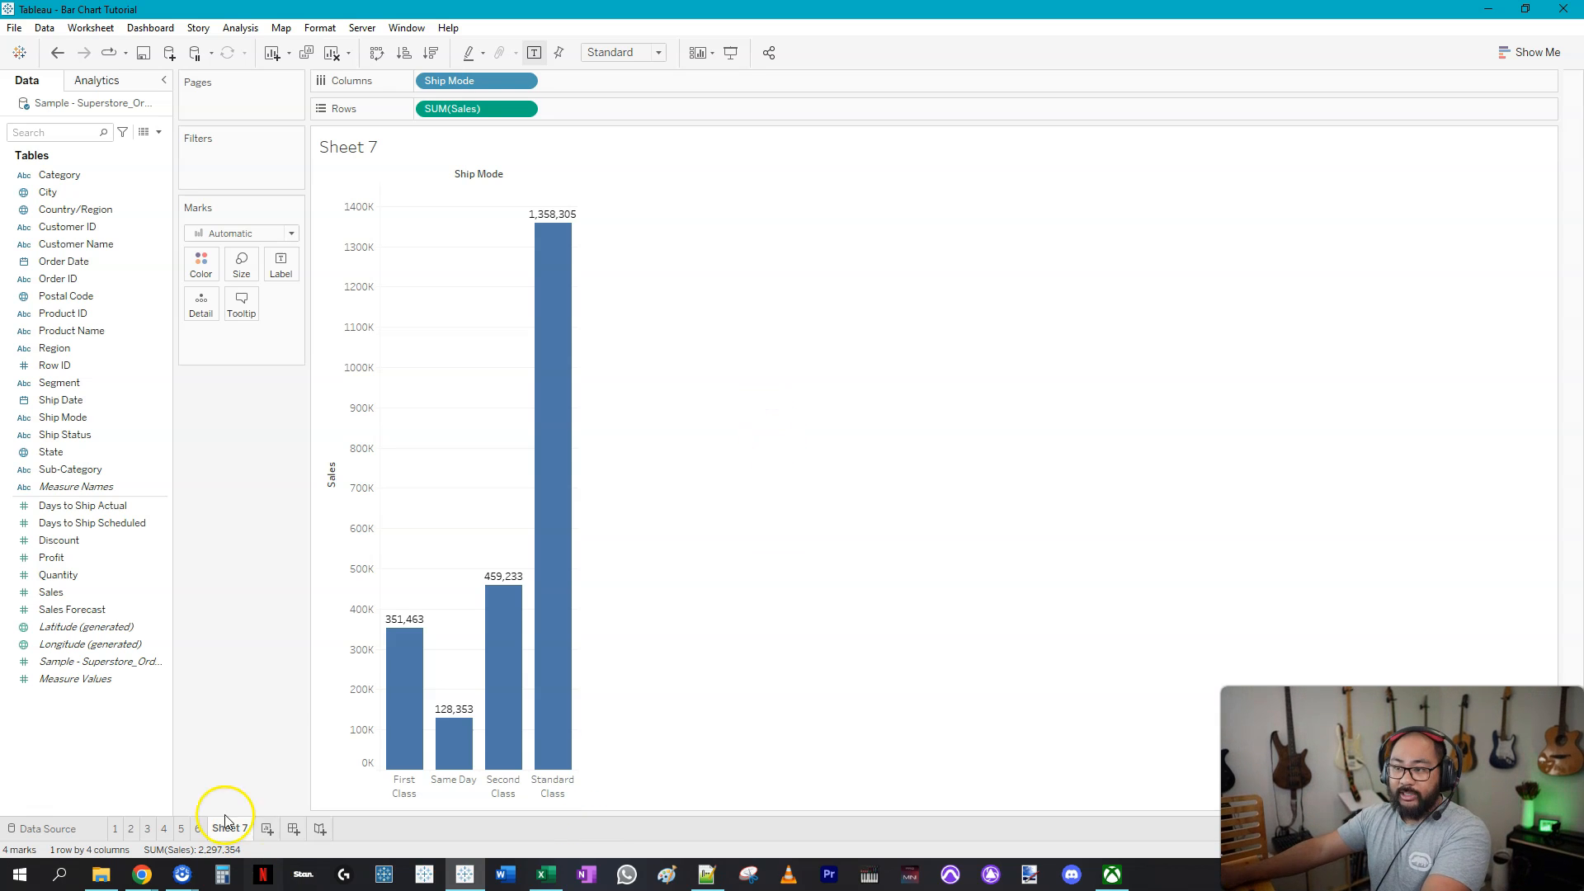
- Compare the ship mode bar charts on sheets 1, 2 and Sheet 7 for horizontal versus vertical orientation
left_click(131, 828)
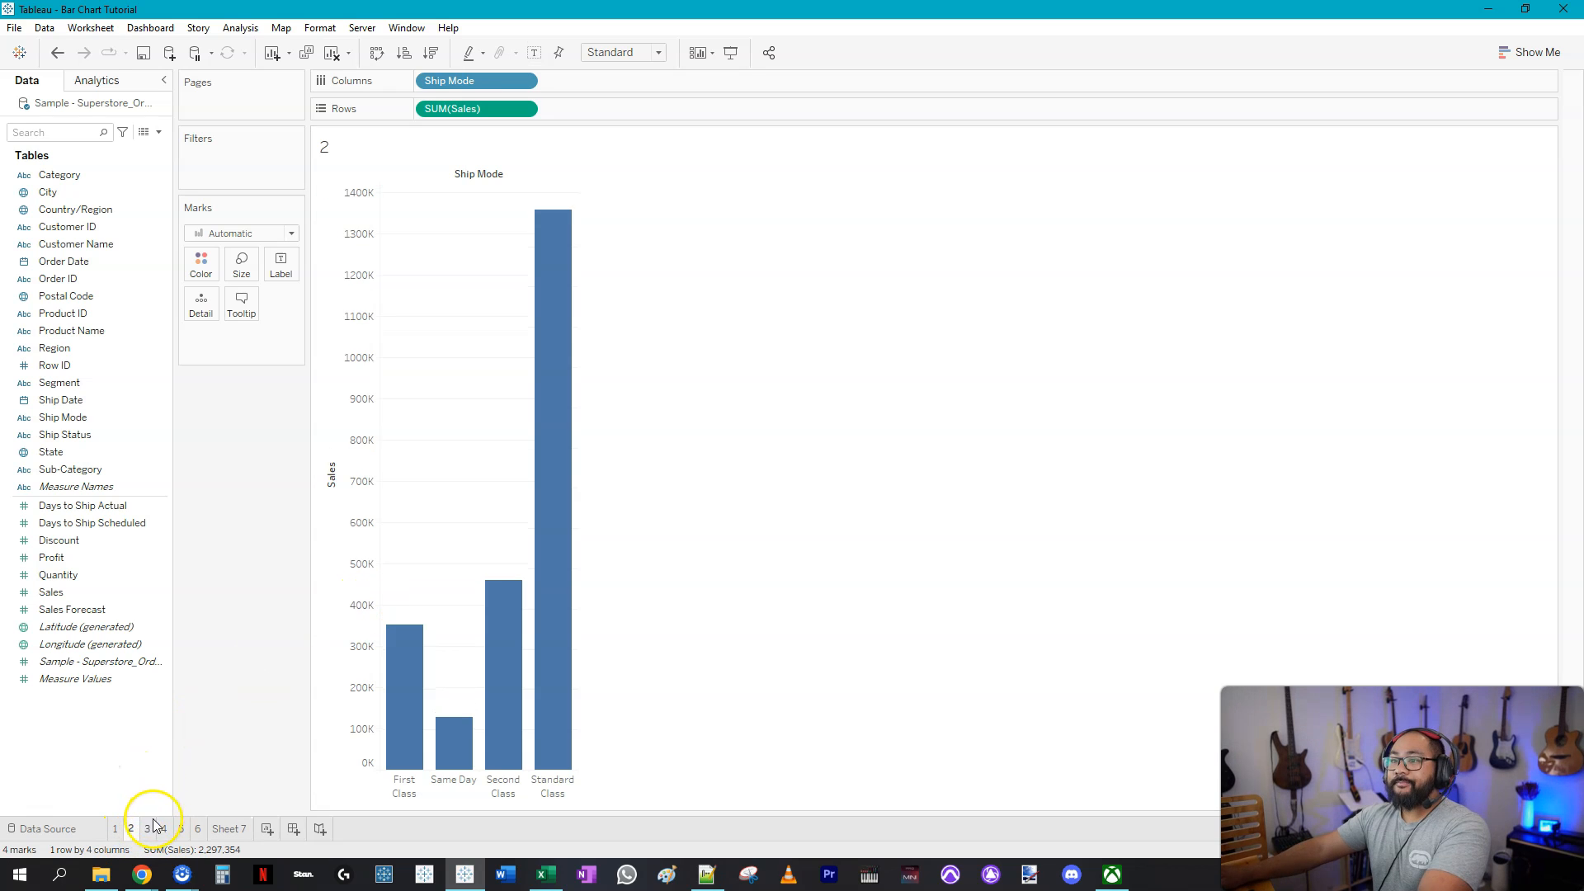
left_click(114, 828)
left_click(131, 829)
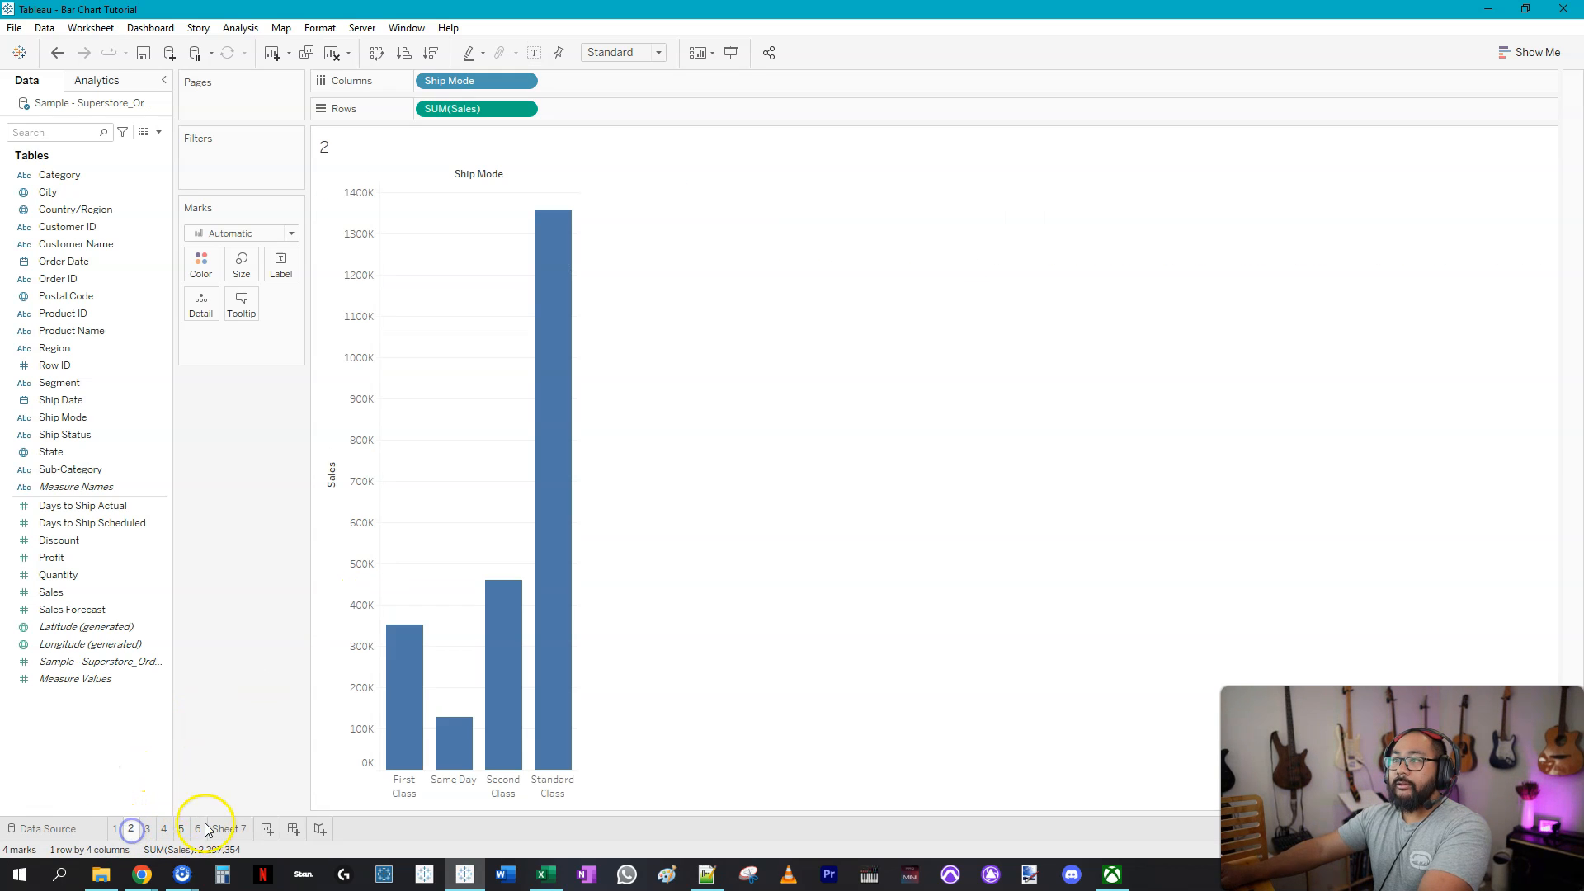
left_click(112, 829)
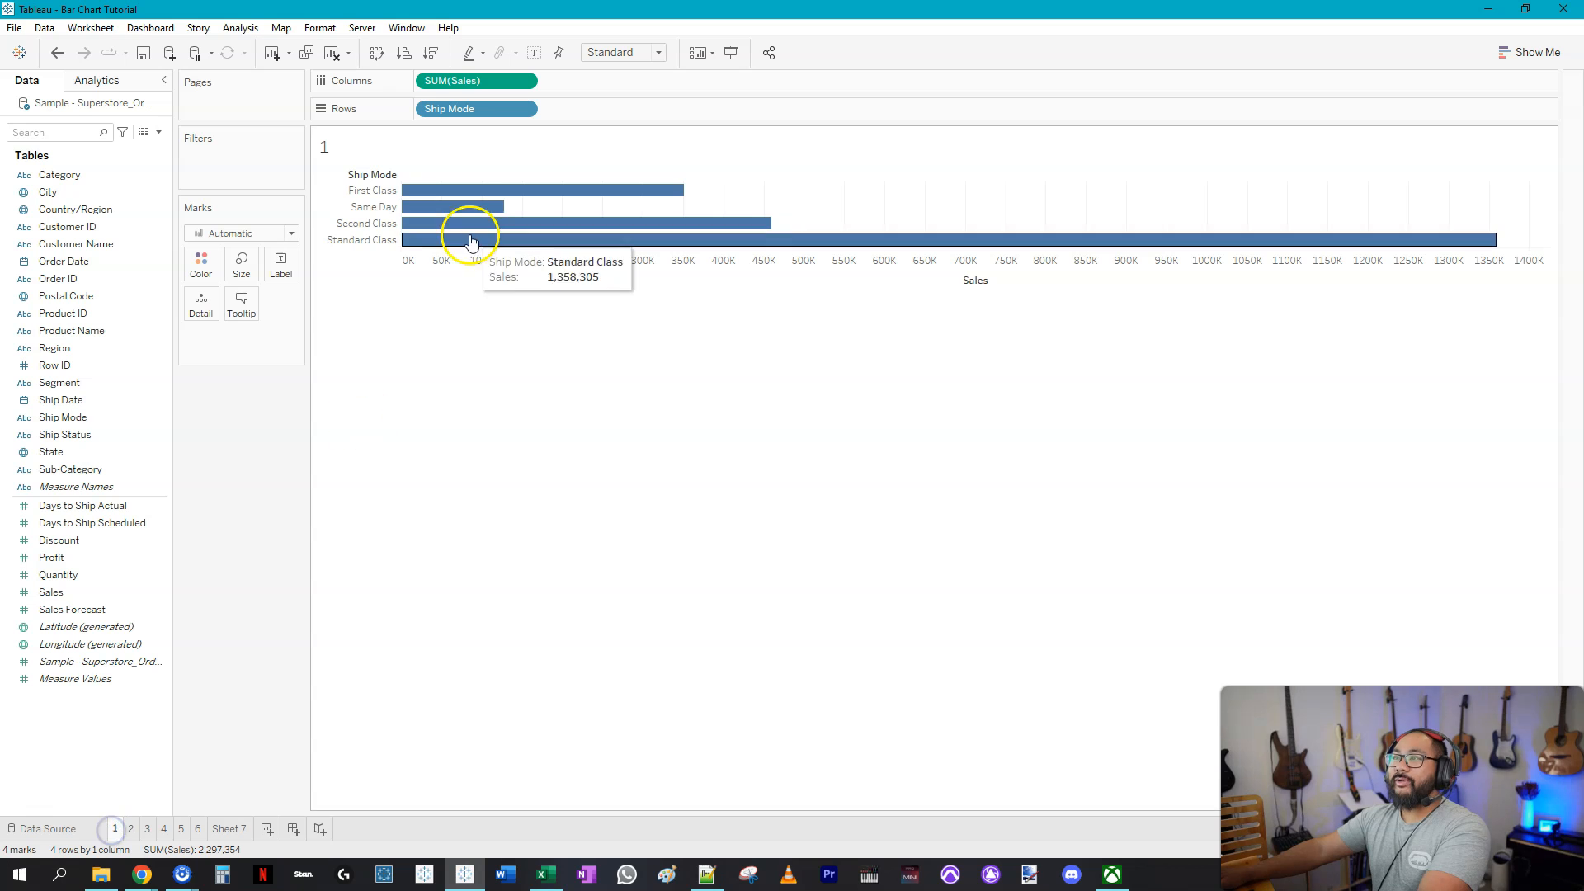
left_click(231, 829)
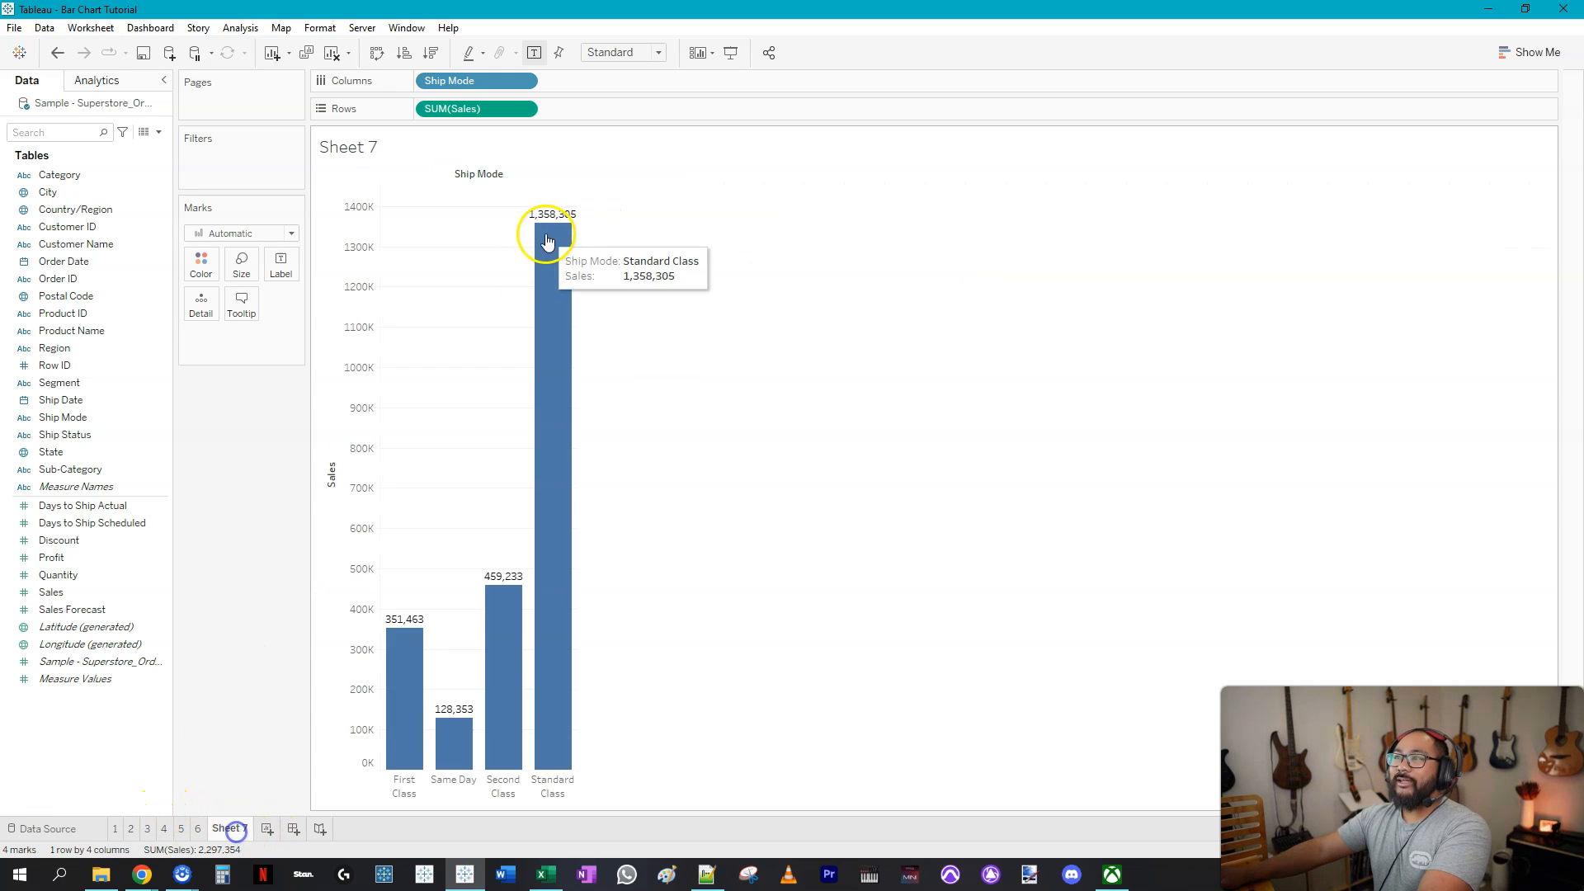
- On sheet 1, make the ship mode bars vertical by moving Sales to Rows and Ship Mode to Columns
left_click(117, 829)
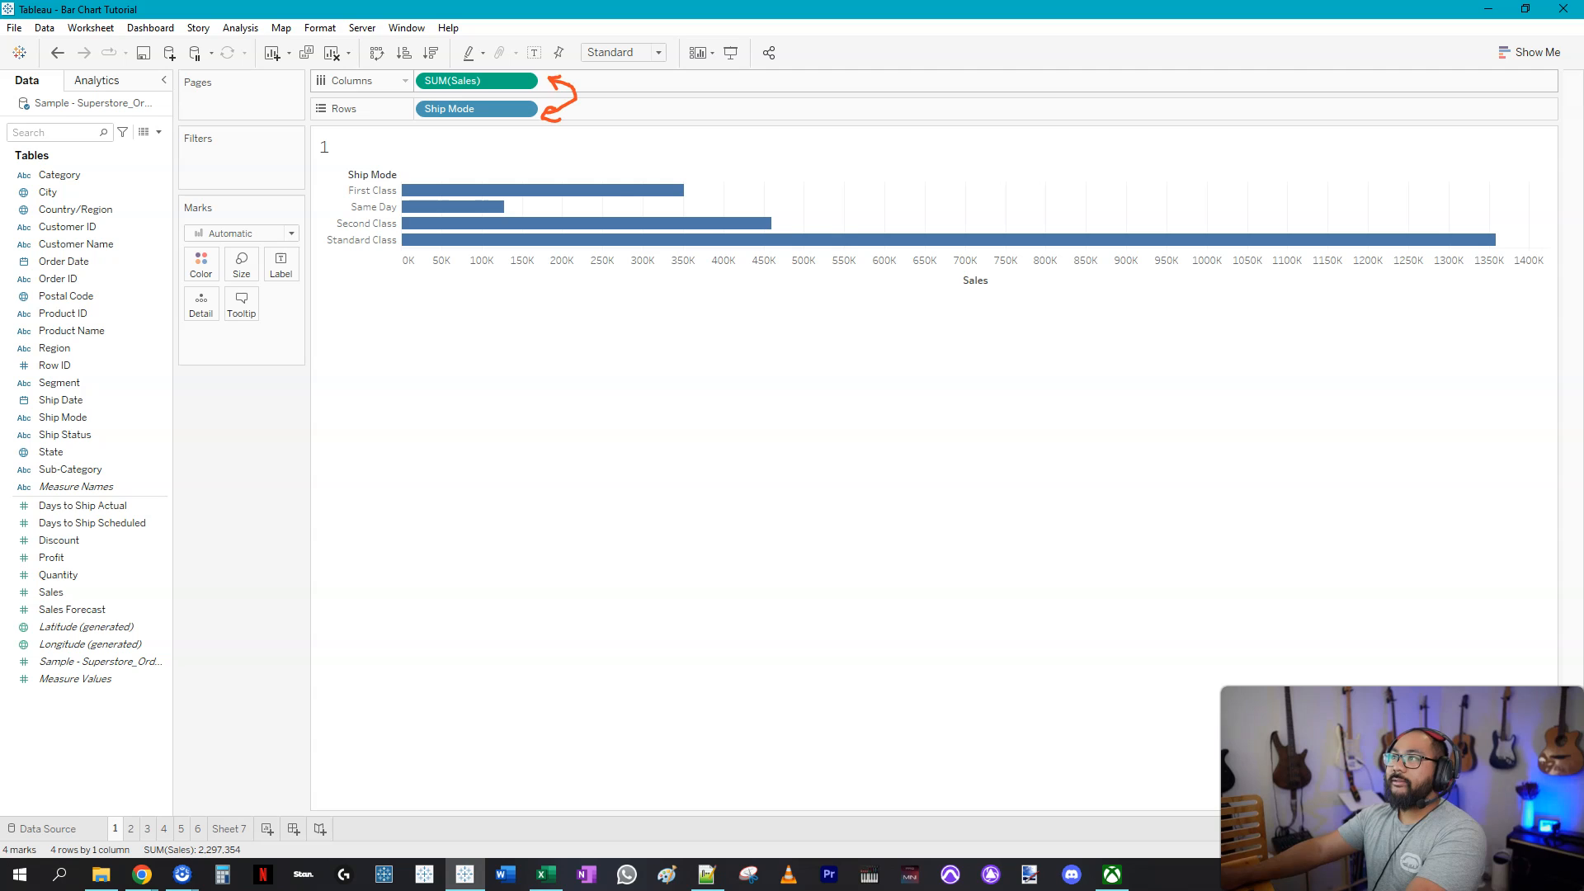
key("Escape")
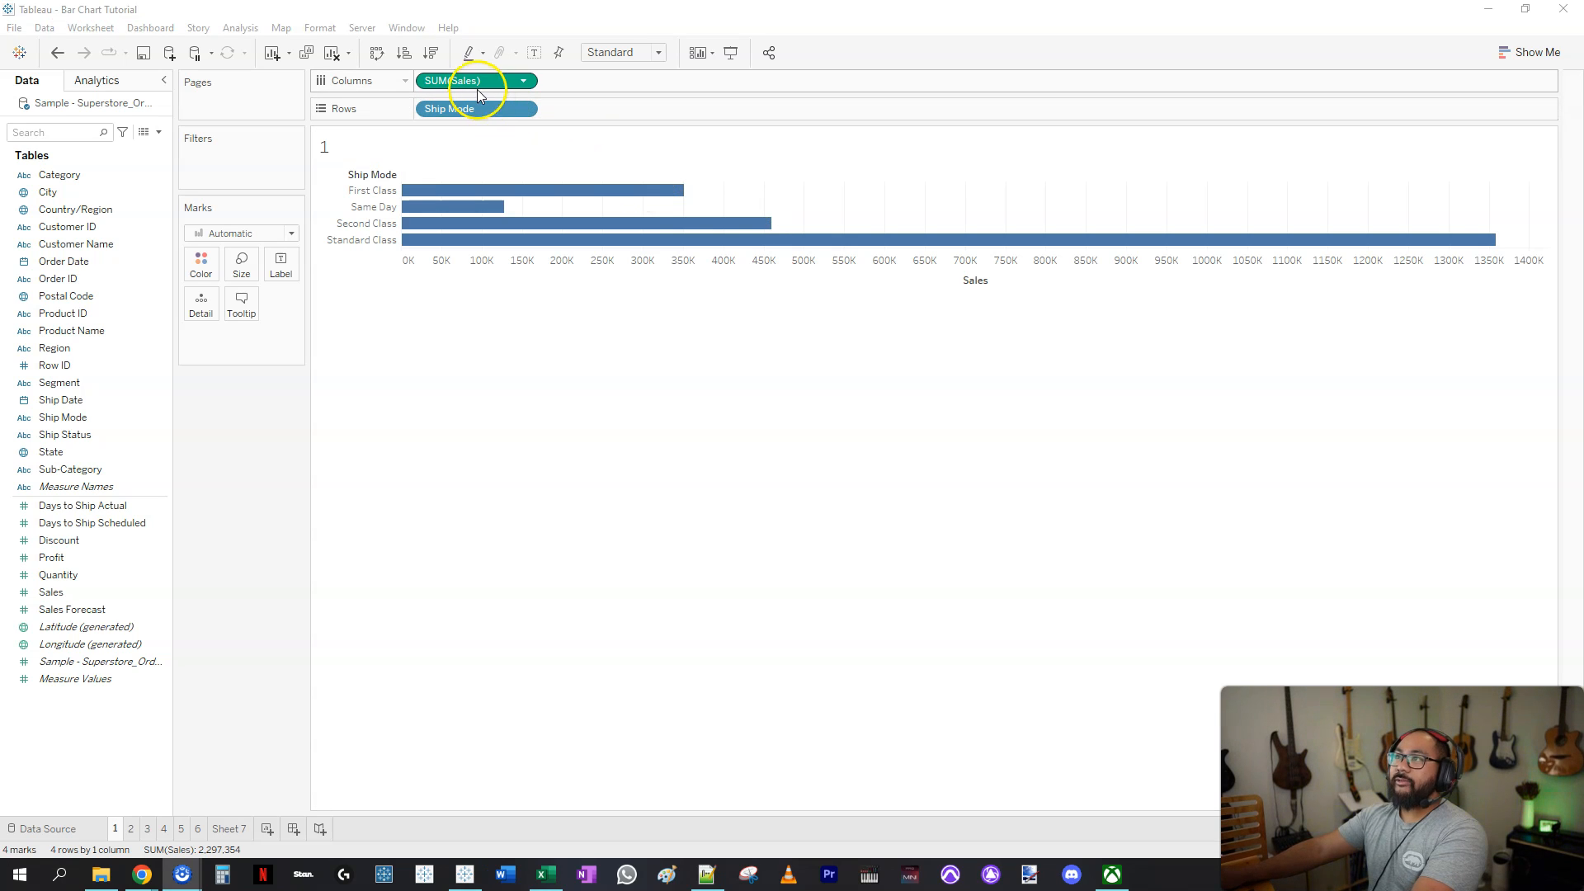
left_click_drag(462, 80, 615, 109)
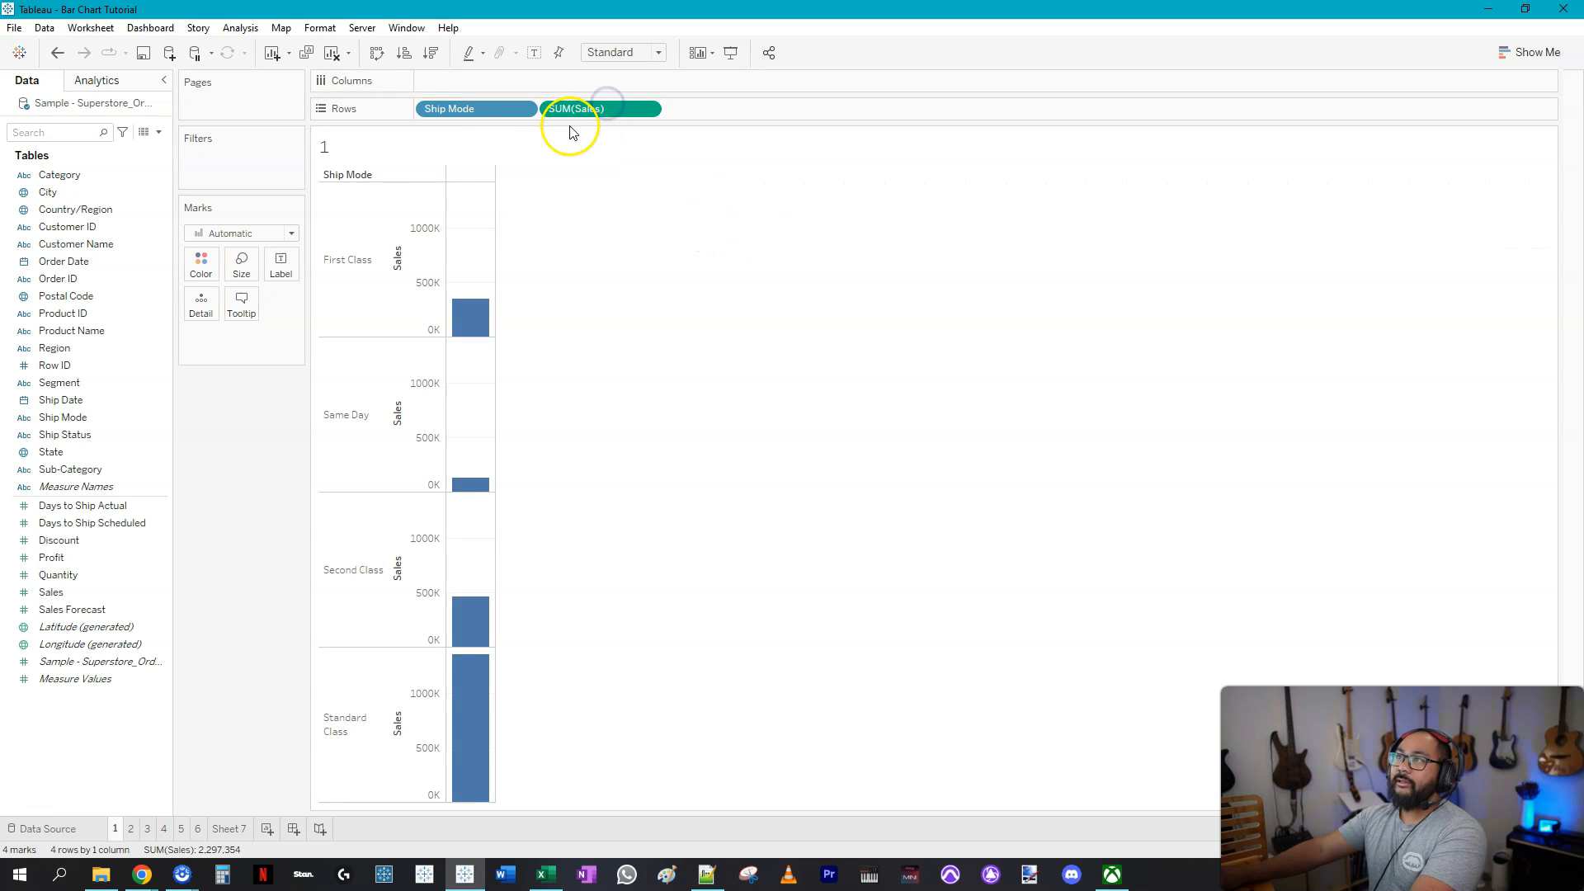
left_click_drag(479, 112, 476, 81)
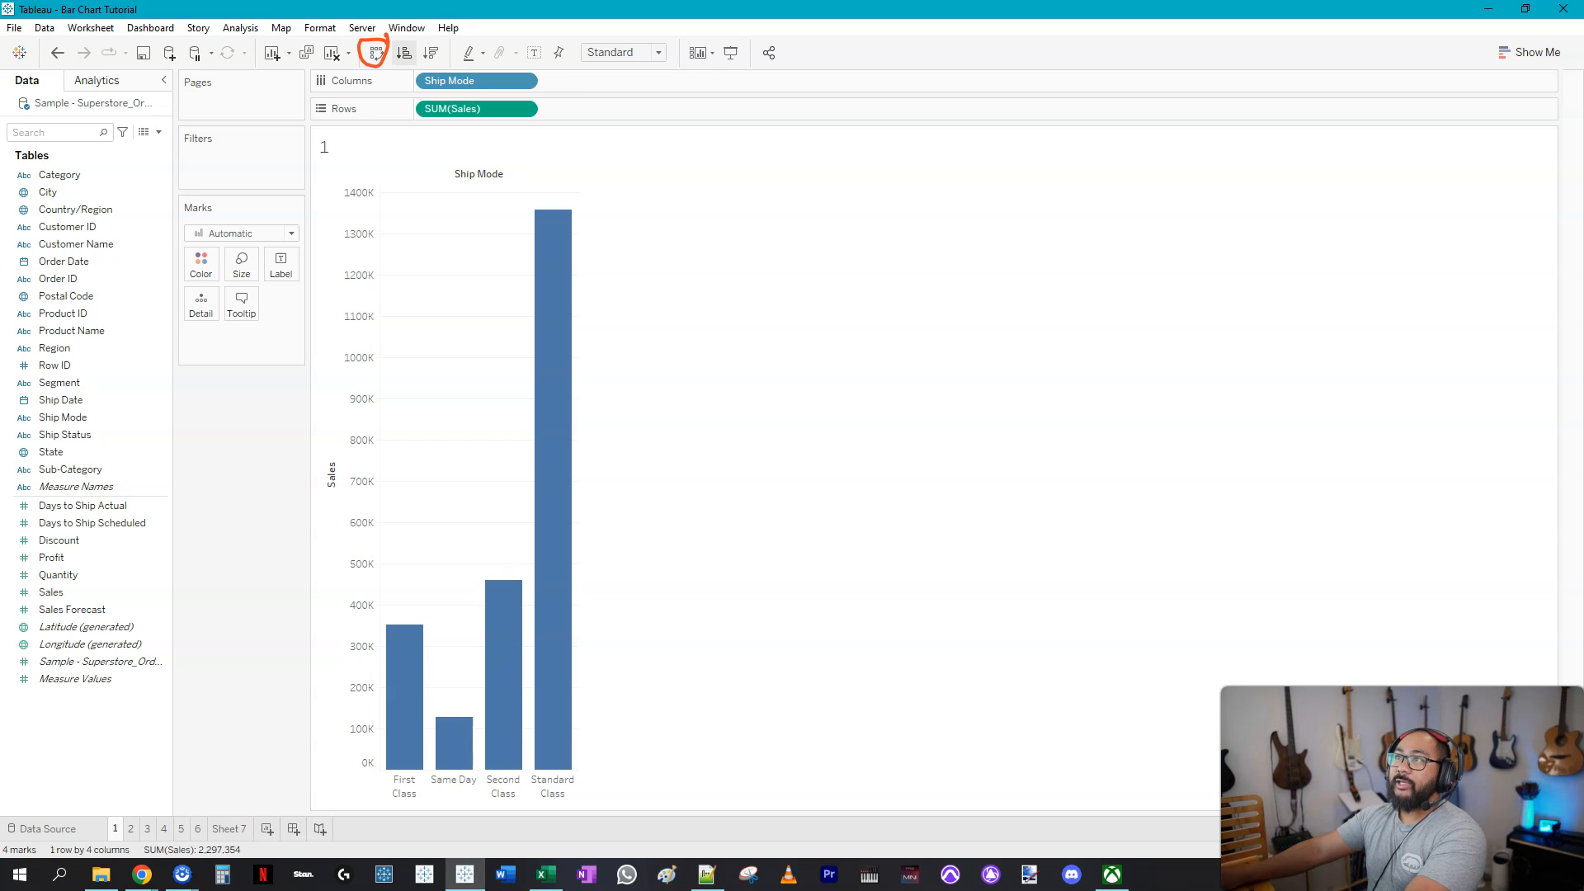
- Swap rows and columns repeatedly to flip the ship mode chart between horizontal and vertical bars, ending with vertical bars
left_click(376, 53)
left_click(376, 53)
left_click(376, 52)
left_click(375, 53)
left_click(375, 53)
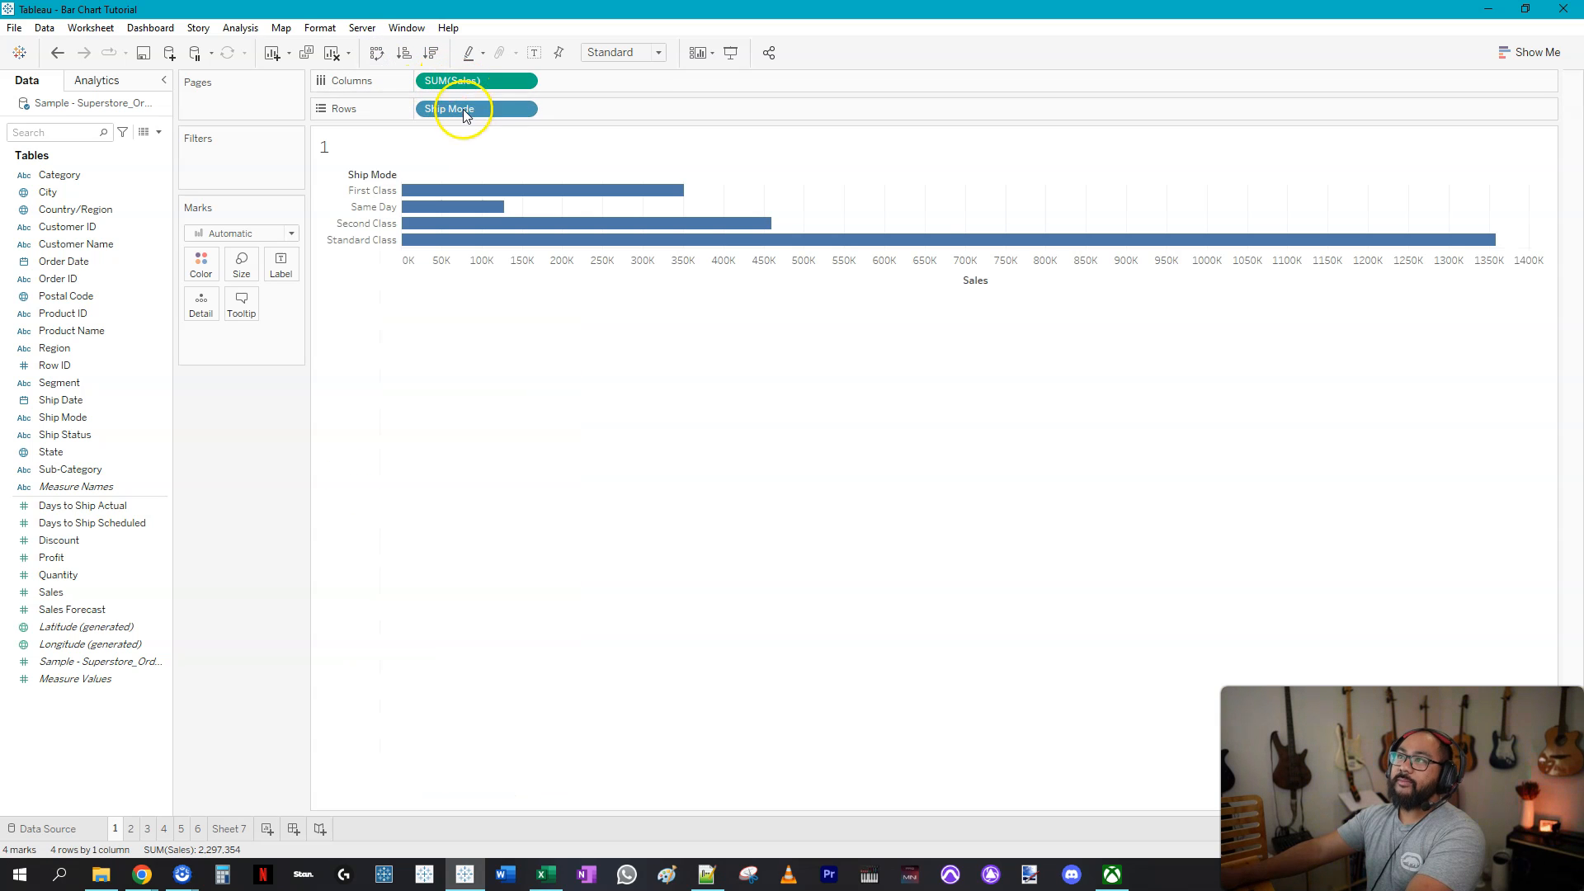
left_click(375, 52)
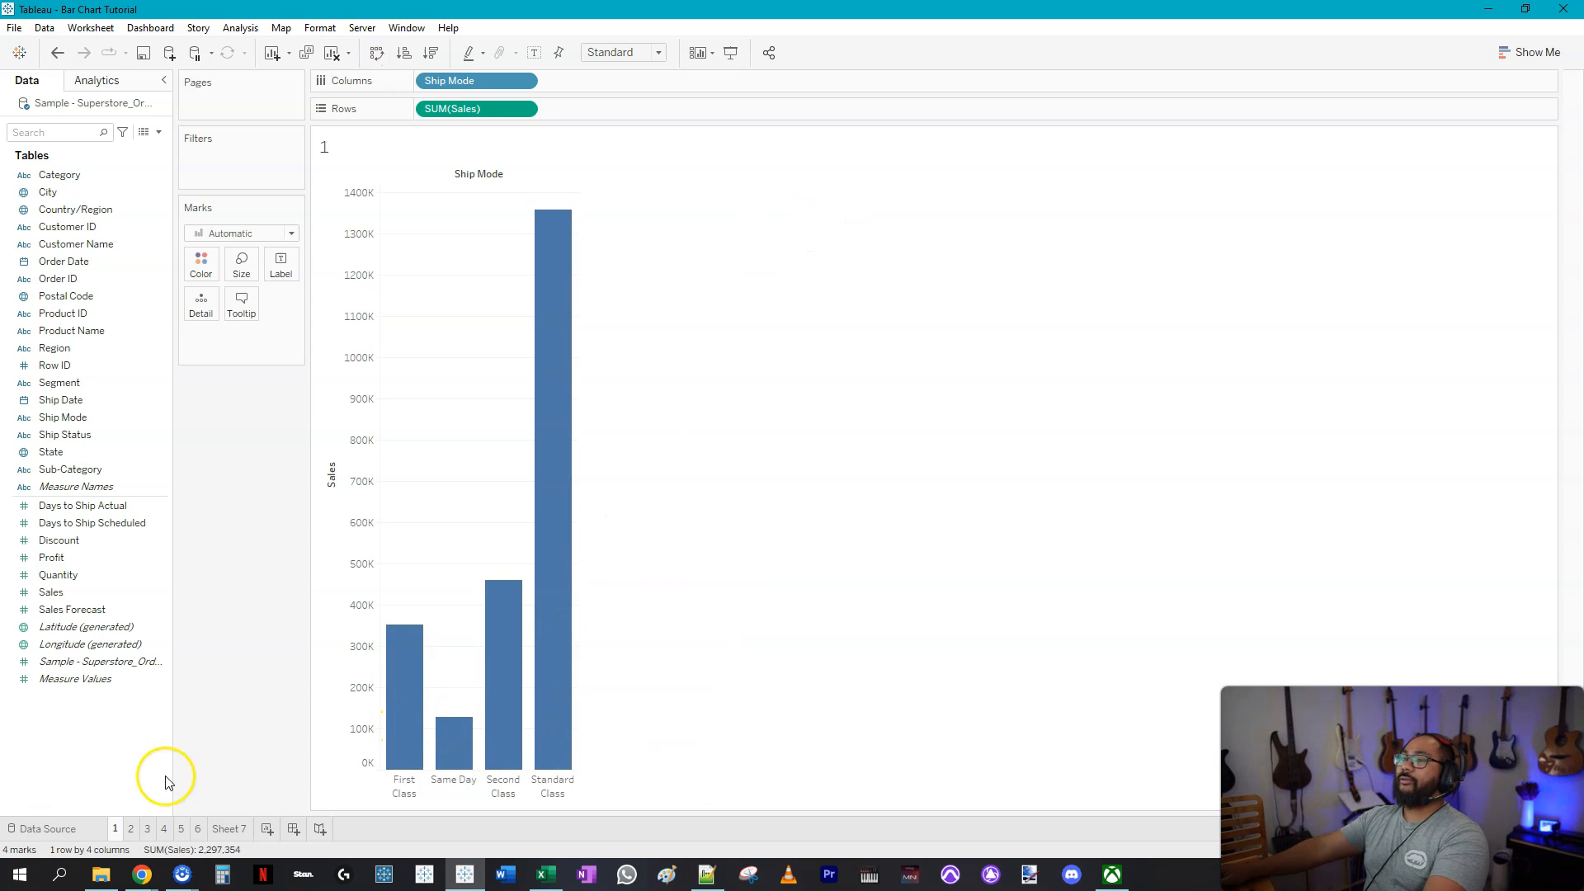
- Examine the Category and Sub-Category order on Columns in sheet 3, and clear the drawn annotation
left_click(147, 830)
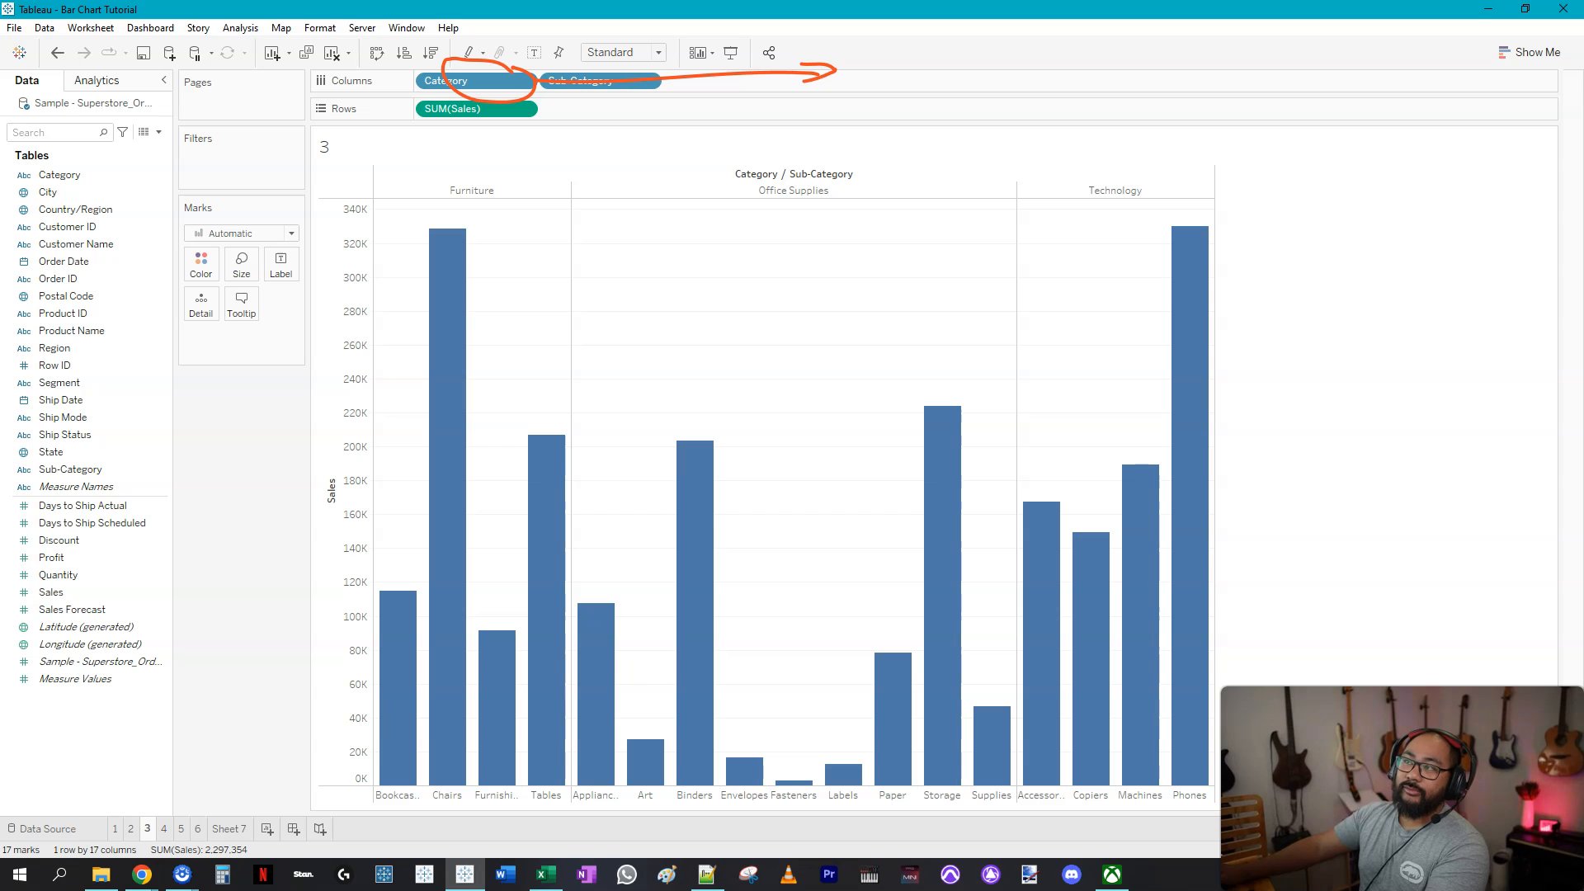
key("Escape")
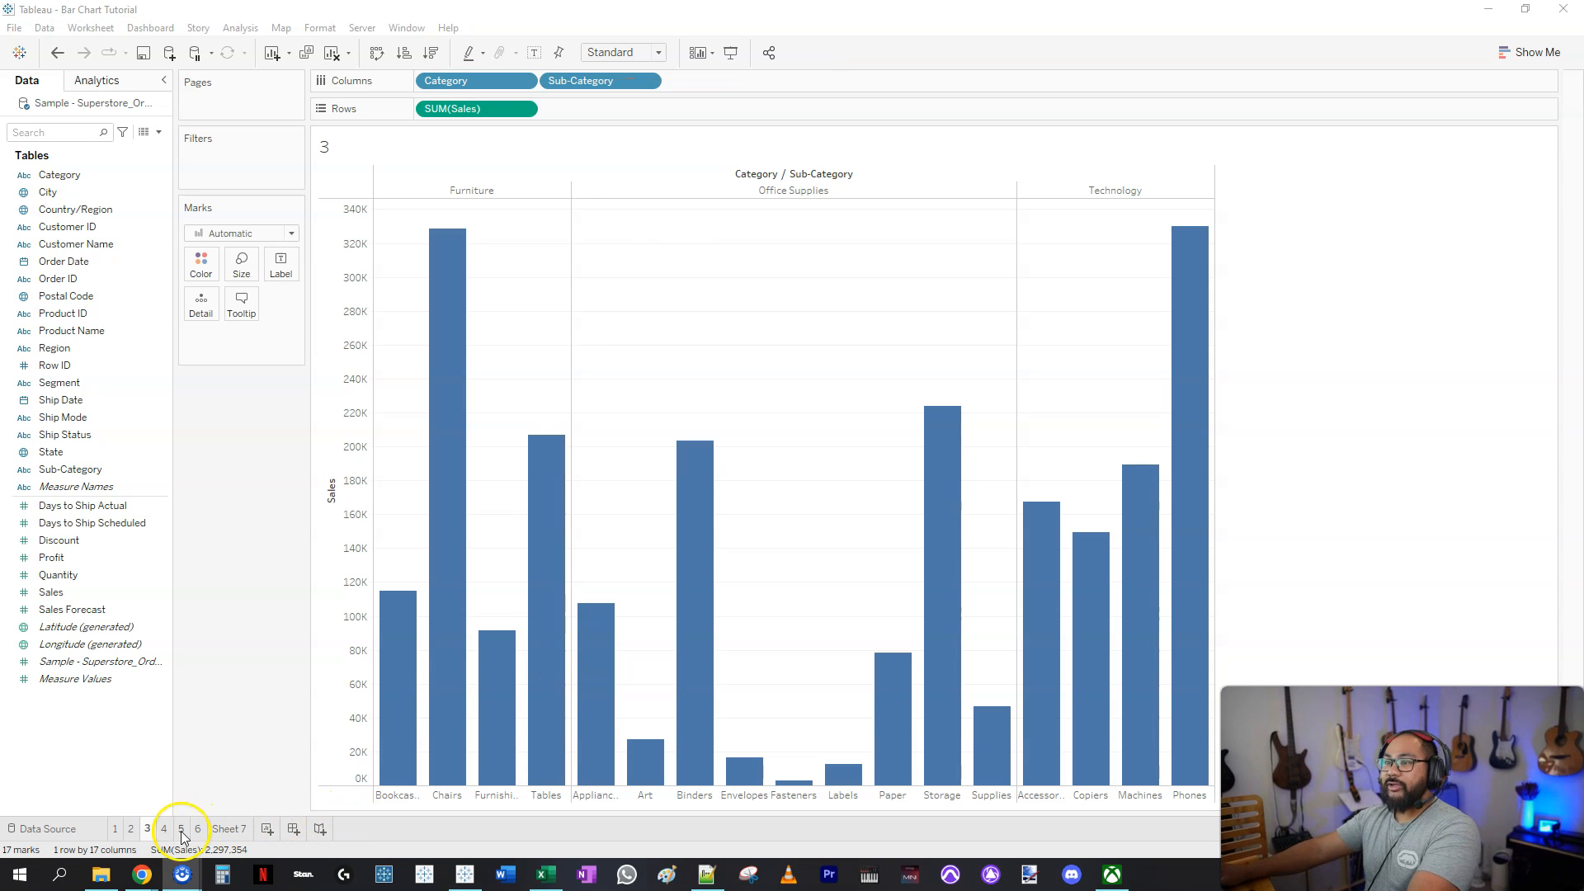
- Create a new worksheet with Sales on Rows and Category on Columns
left_click(265, 829)
left_click(92, 596)
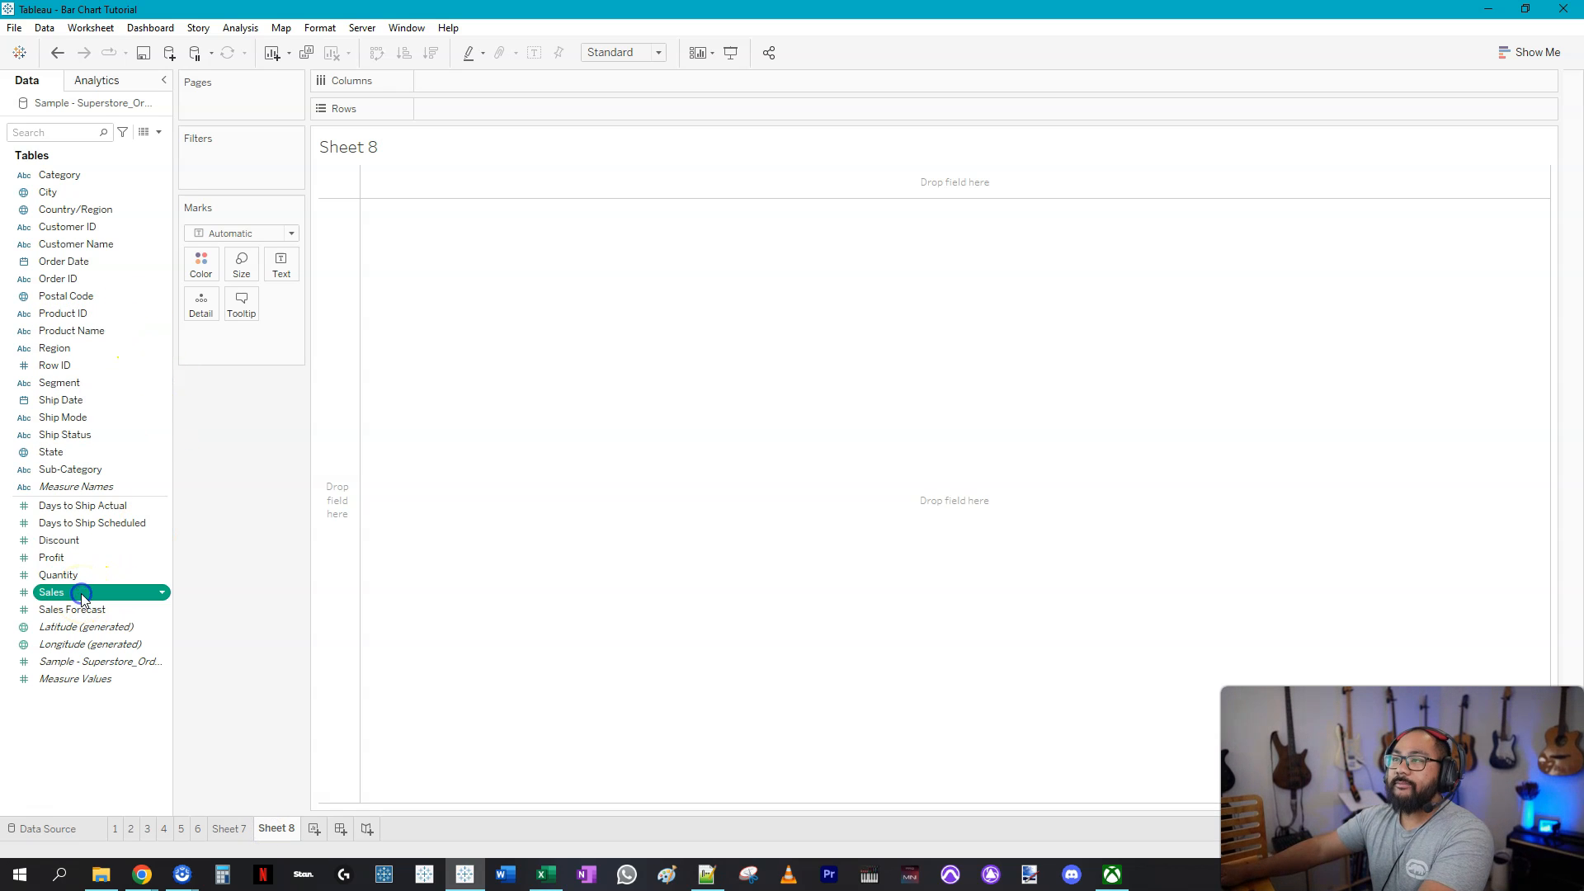
double_click(81, 593)
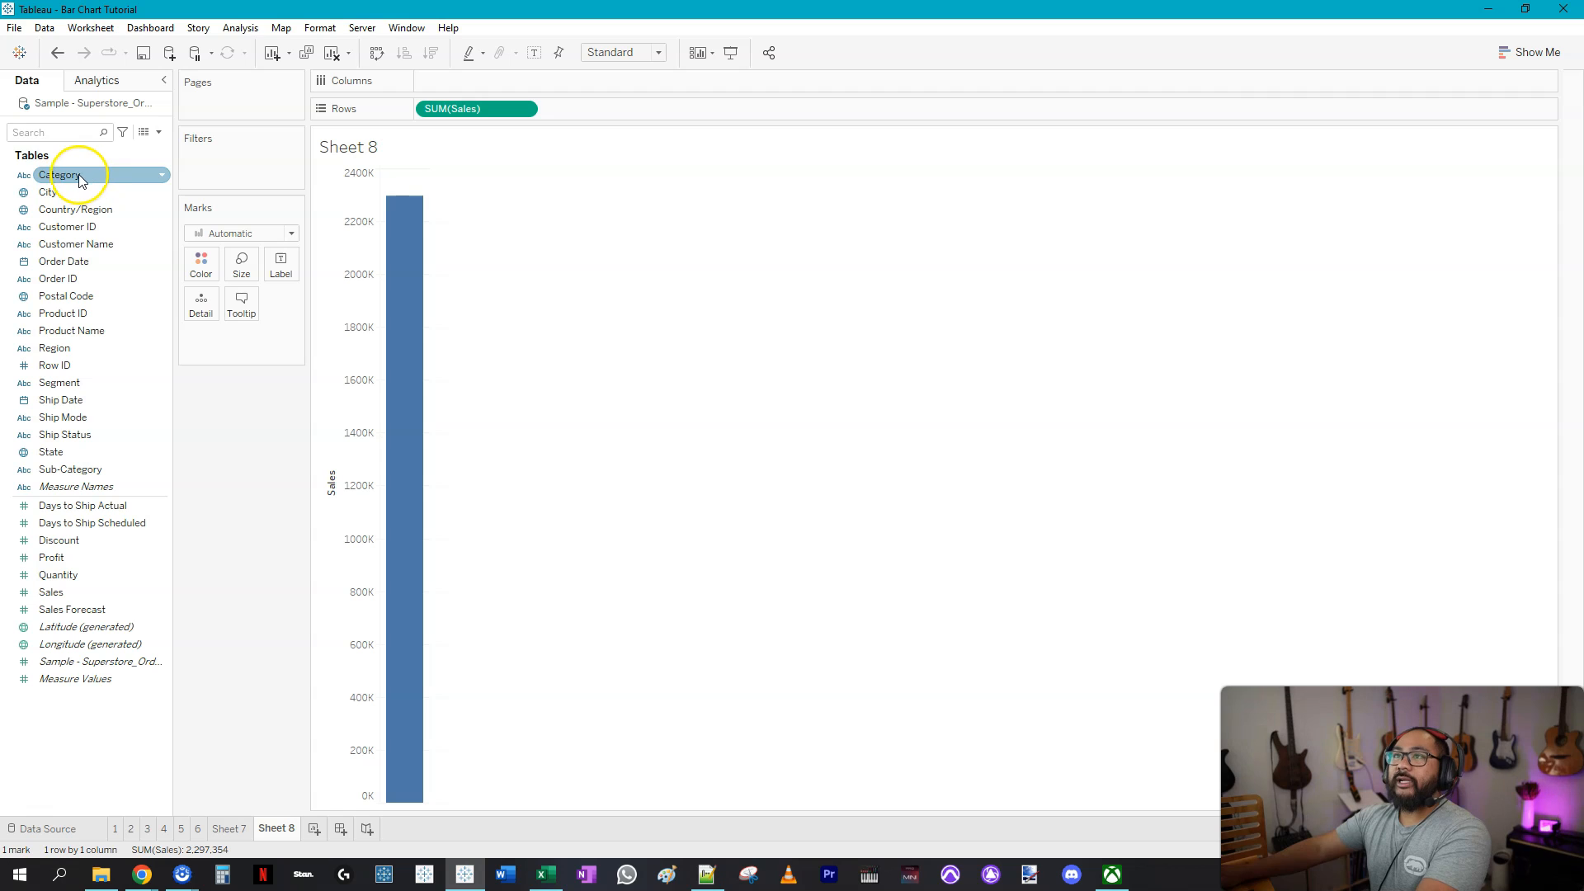
left_click_drag(52, 176, 468, 78)
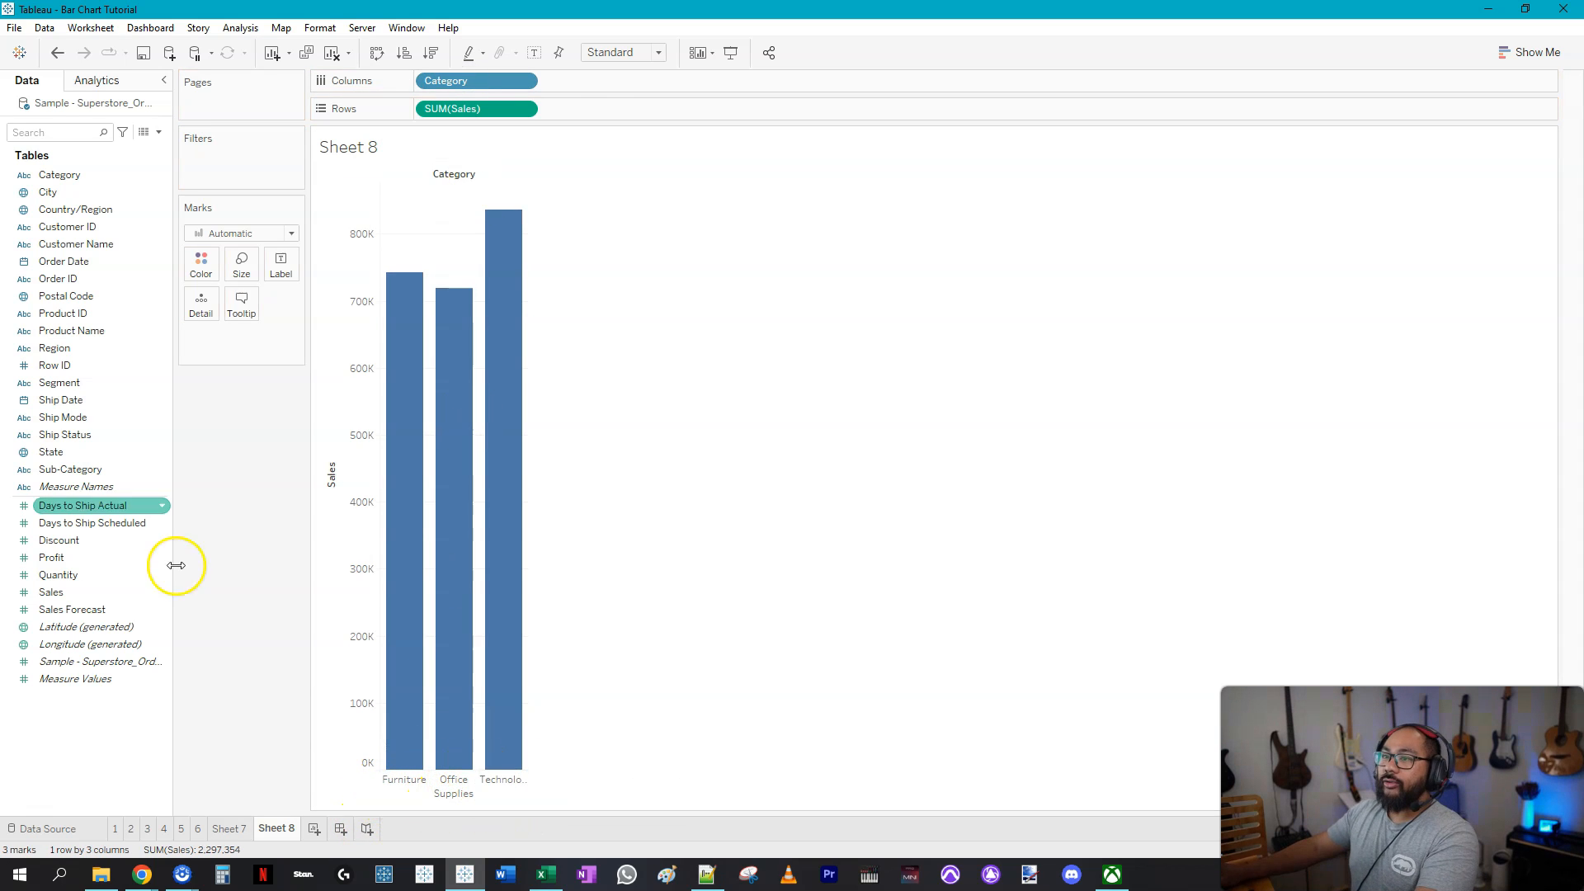
- Break the category bars down further by adding Sub-Category after Category on Columns
left_click(71, 469)
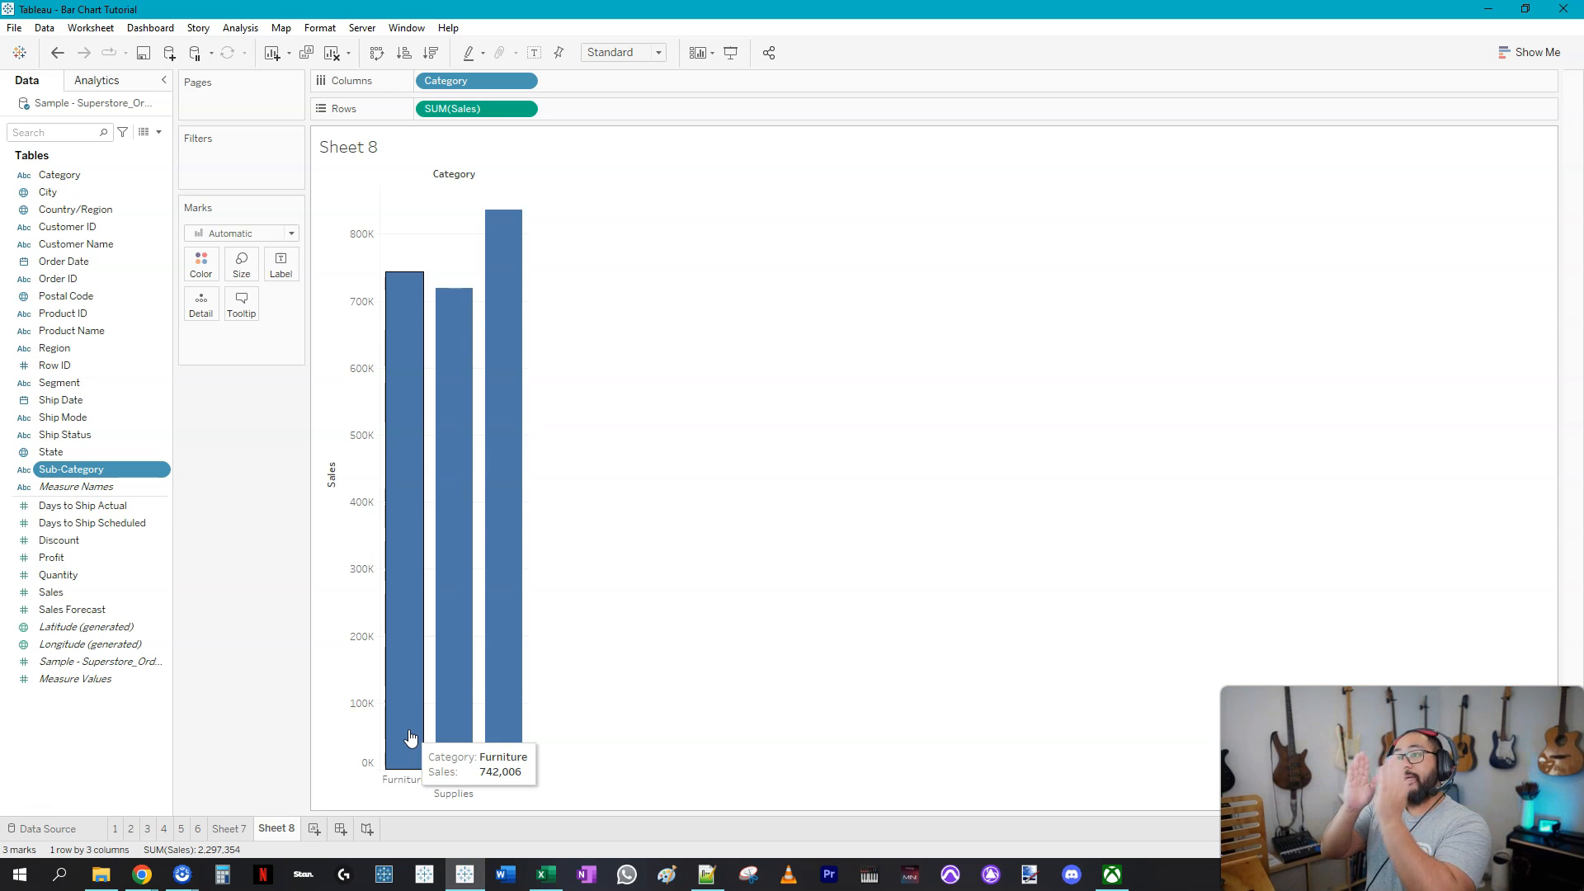
left_click(64, 470)
left_click_drag(64, 471, 609, 82)
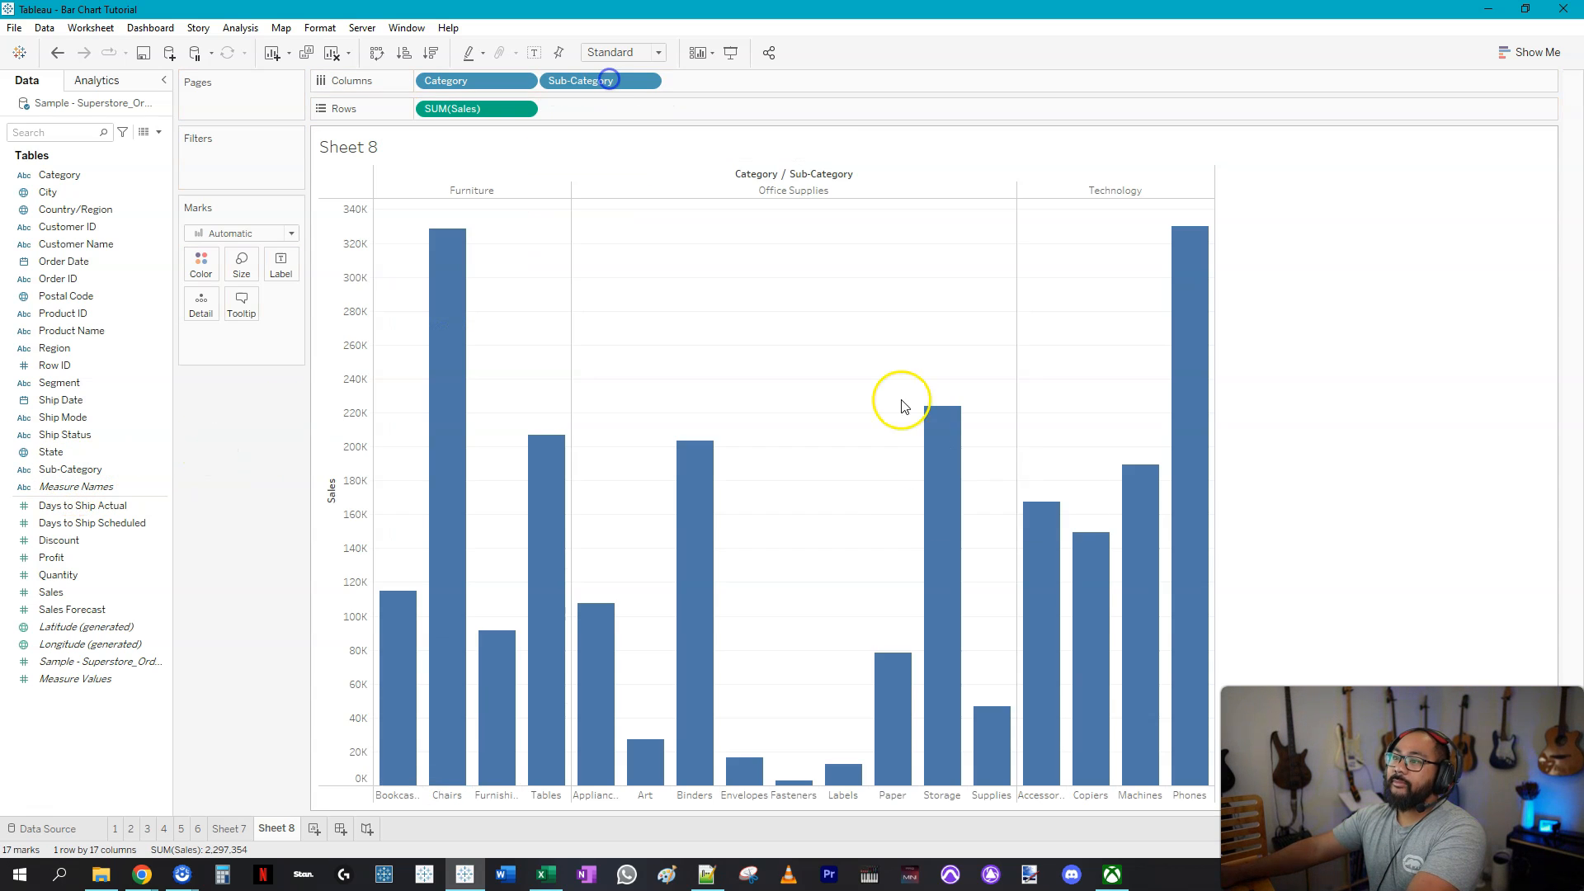
- Highlight the Furniture, Office Supplies and Technology groups in turn, and circle the Furniture sub-category labels
left_click(478, 192)
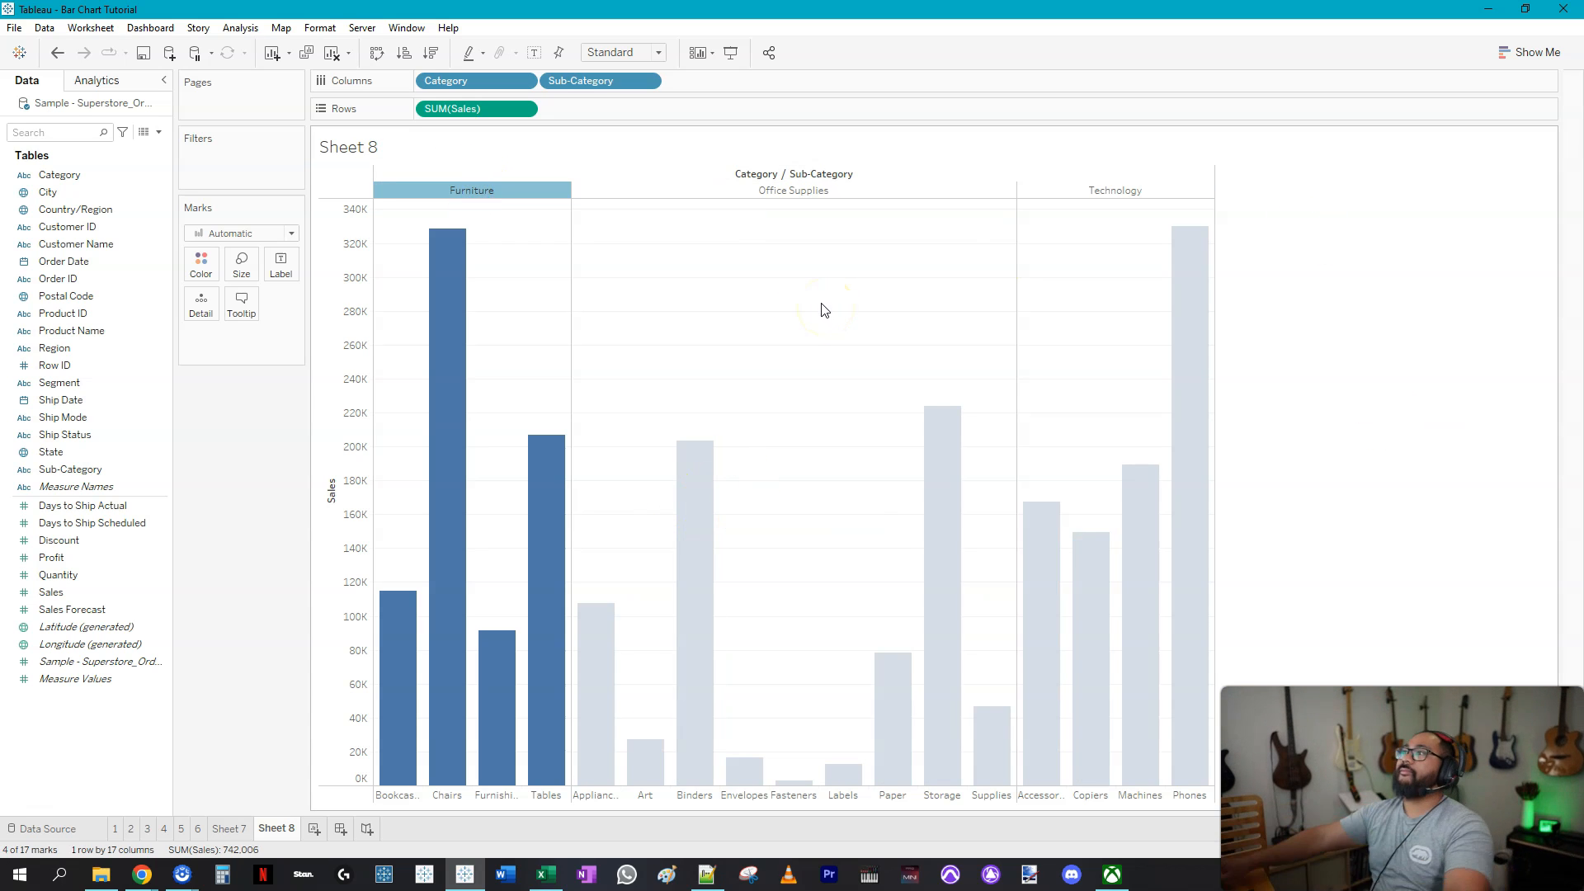
left_click(807, 196)
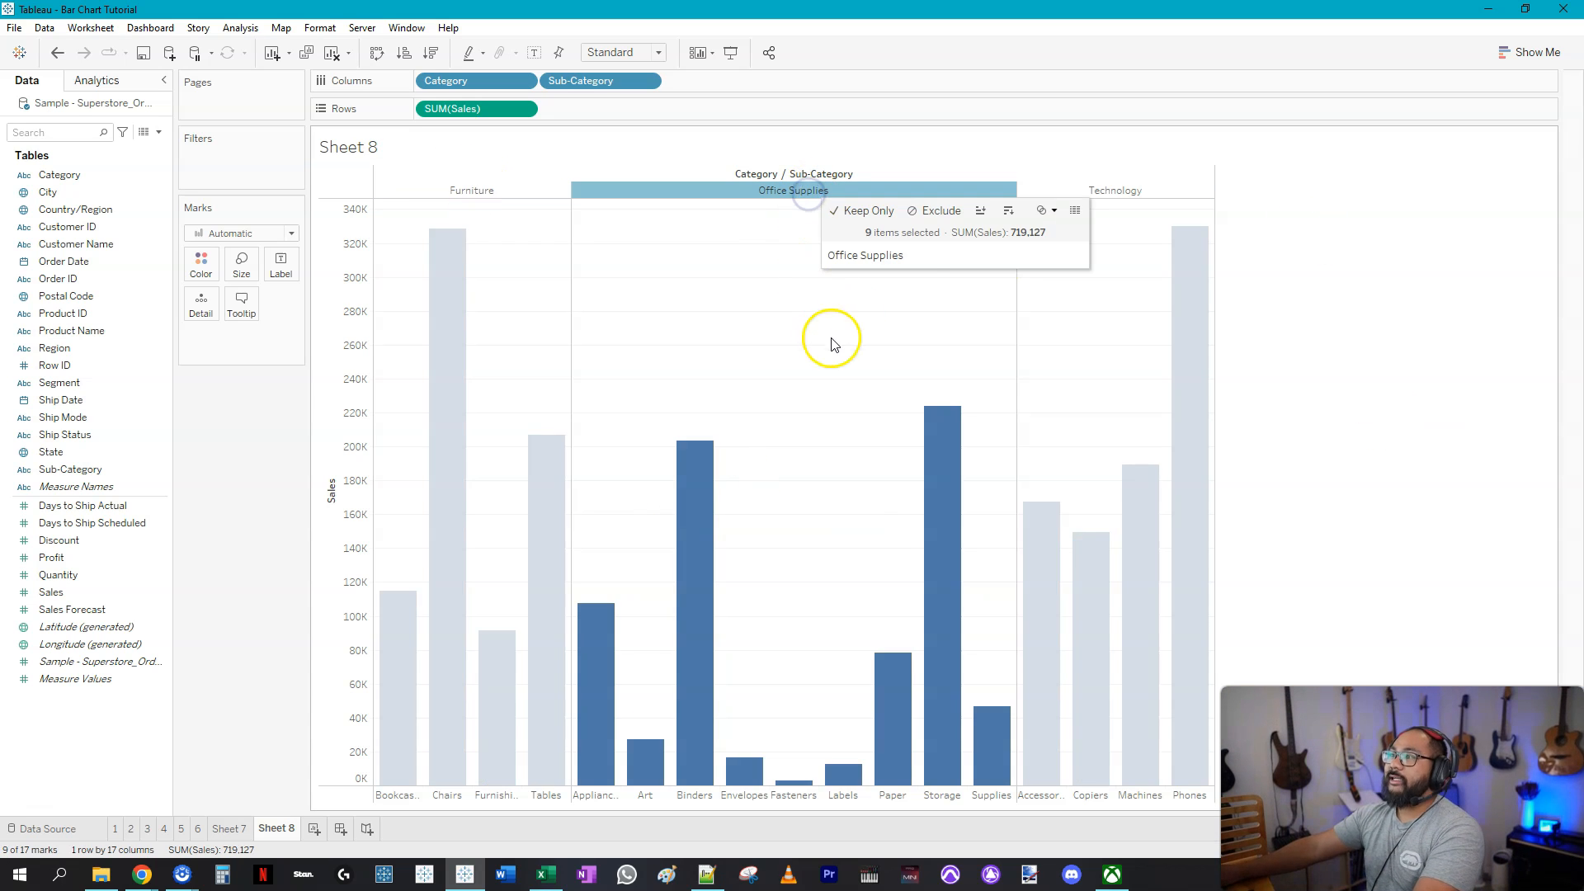
left_click(1137, 192)
left_click(520, 192)
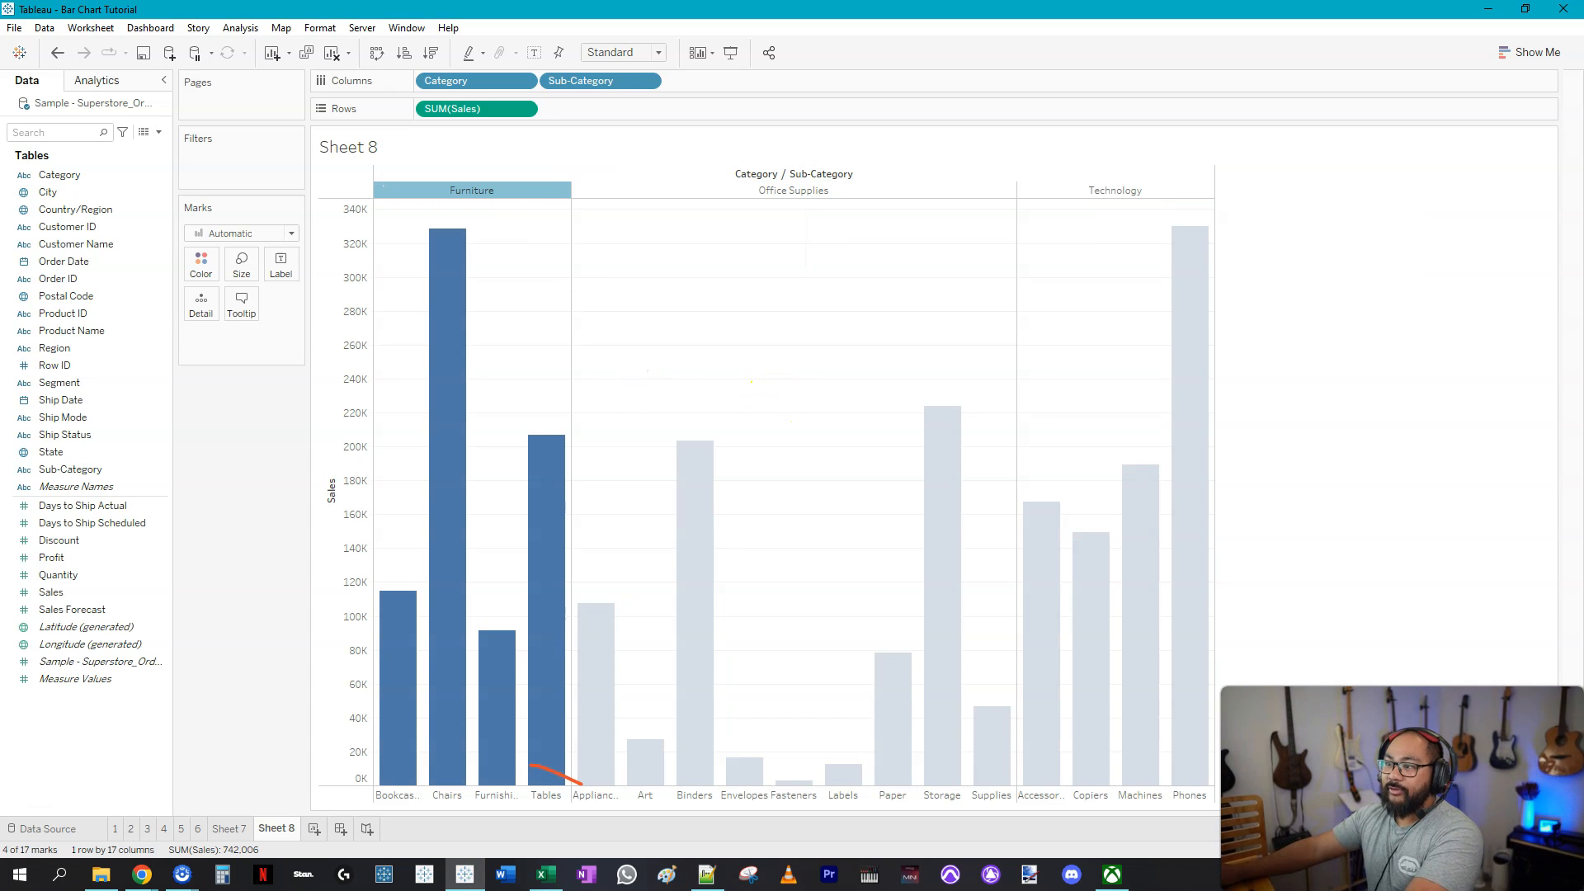
left_click_drag(386, 767, 569, 821)
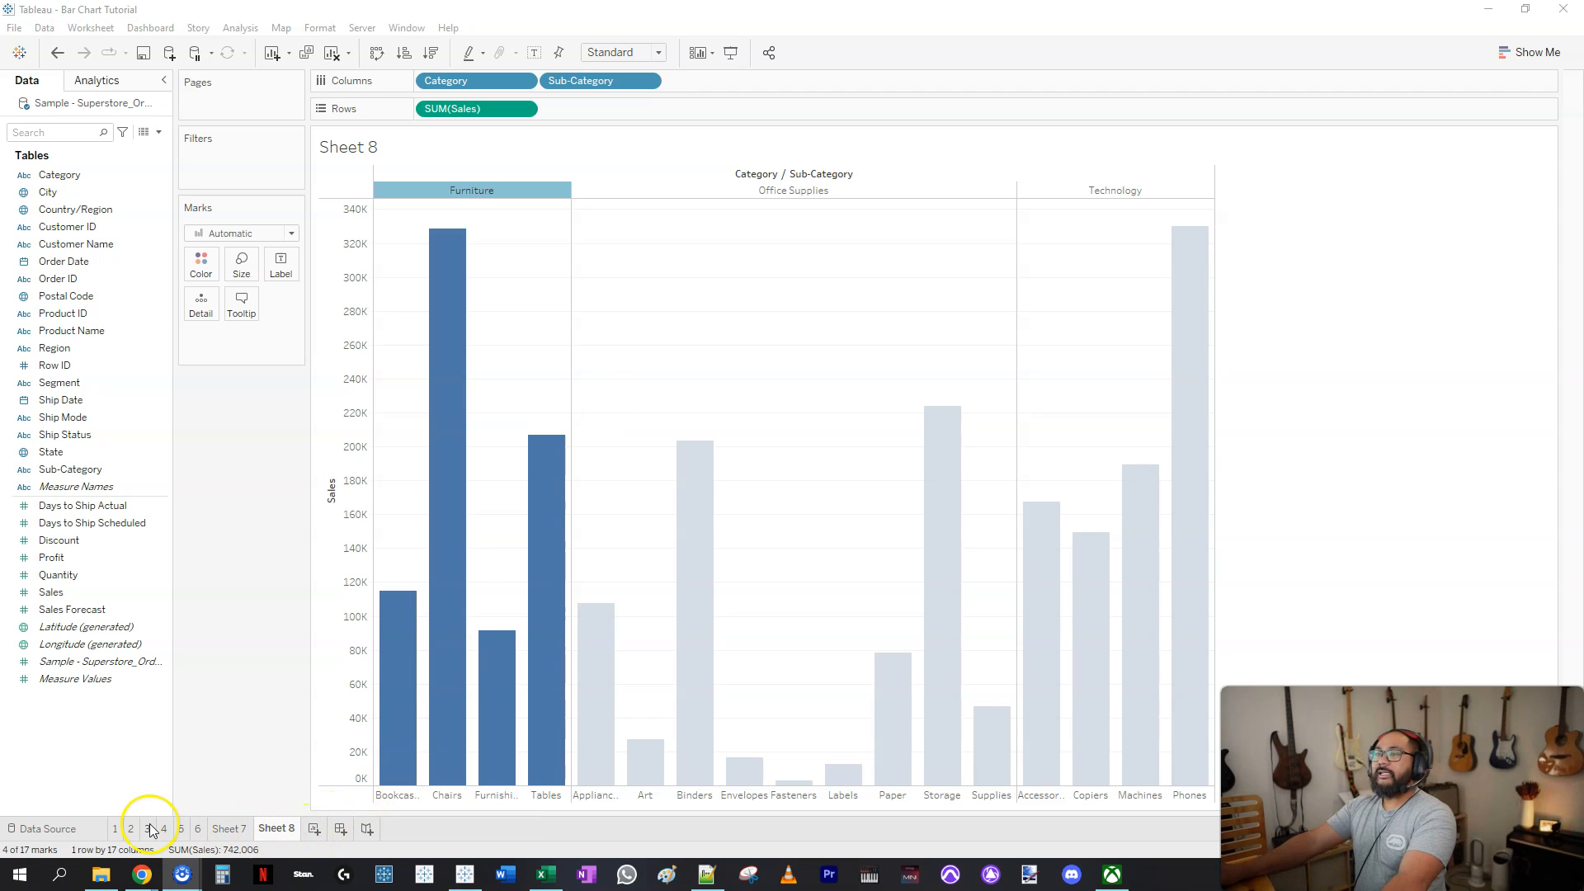
- Compare the single-colour chart on sheet 3 with the category-coloured chart on sheet 4
left_click(163, 828)
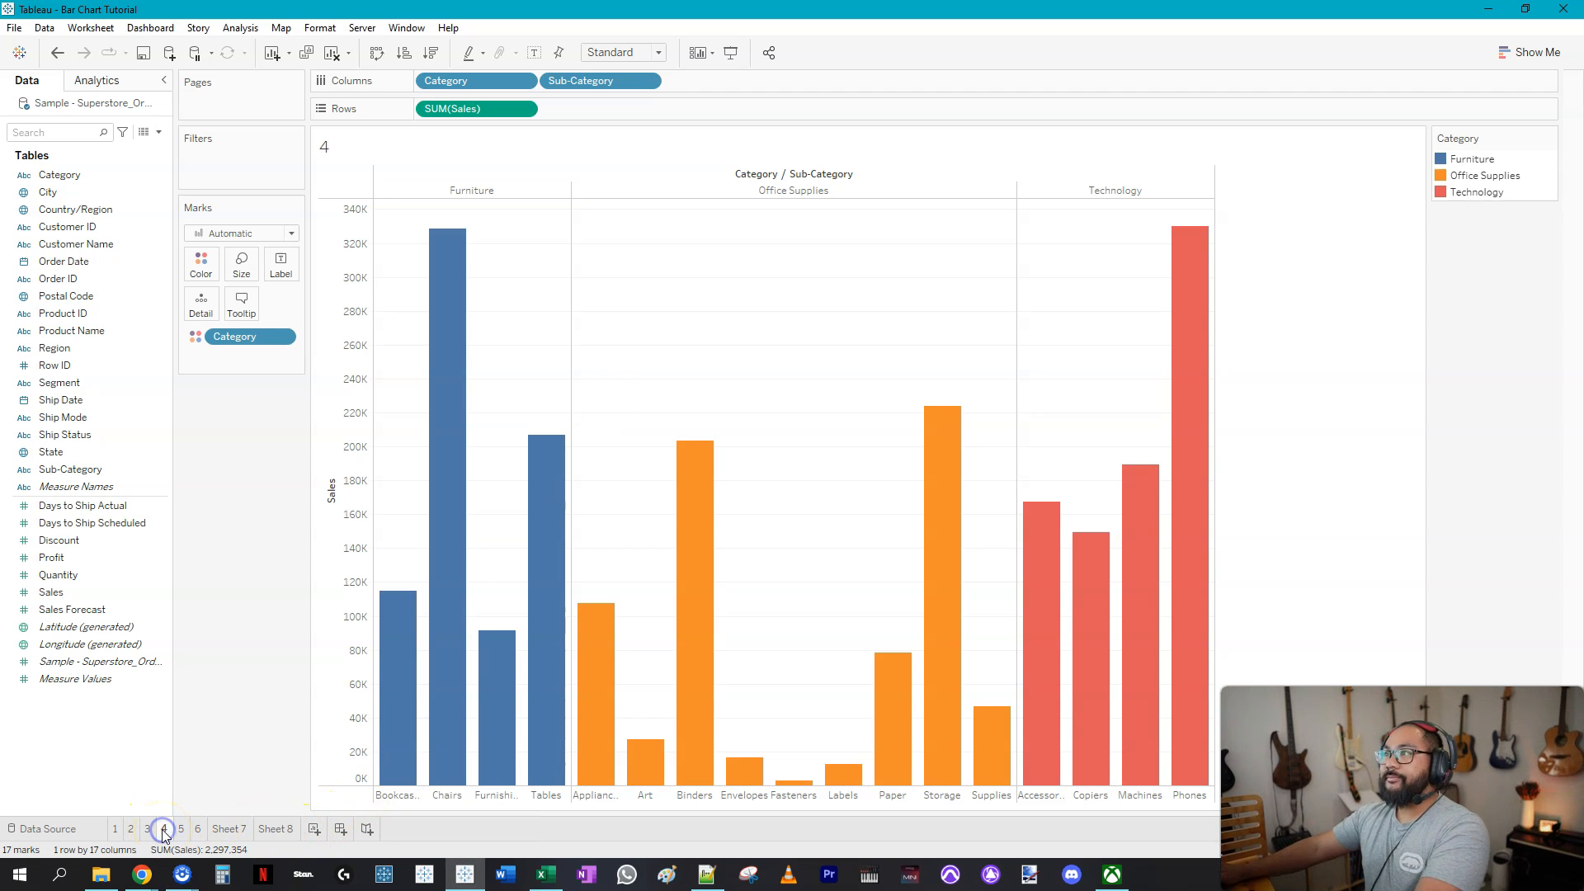
left_click(147, 828)
left_click(163, 829)
mouse_move(962, 451)
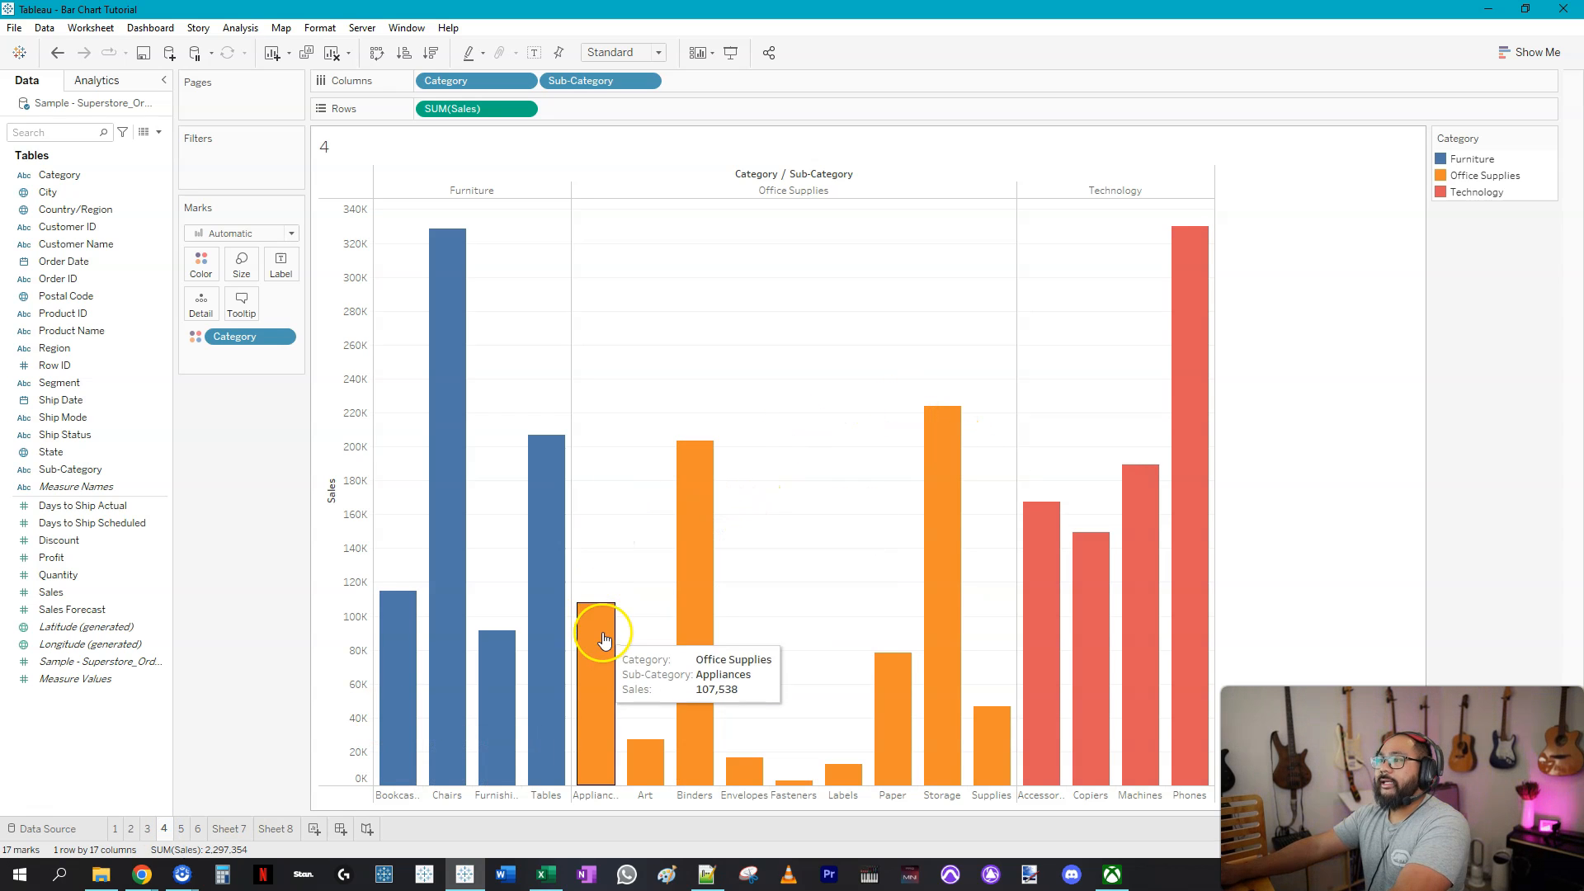
left_click(147, 828)
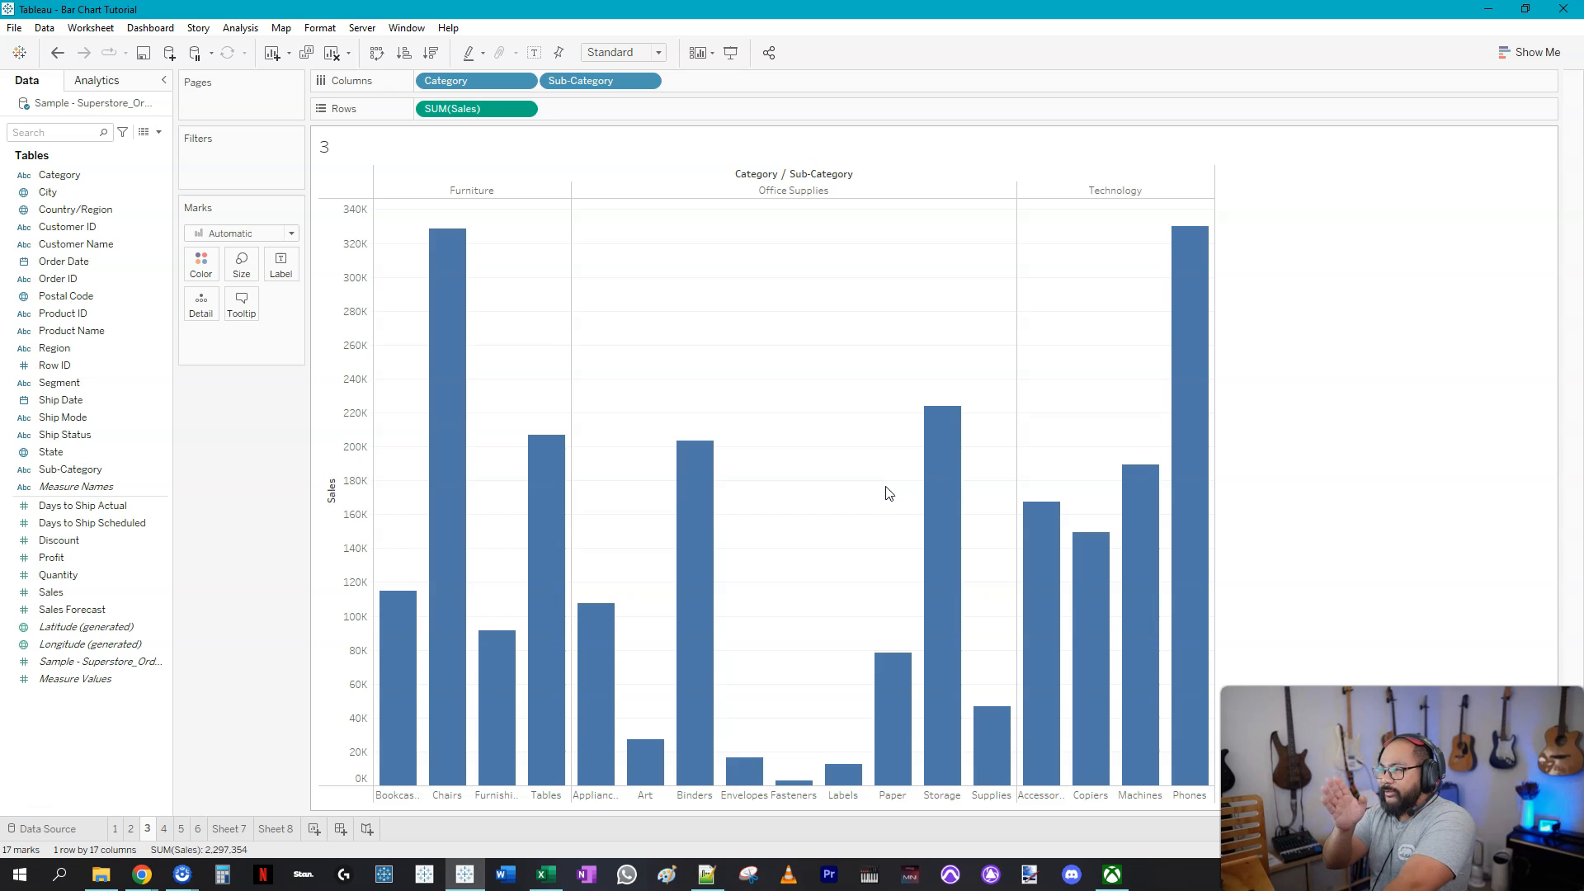
left_click(165, 832)
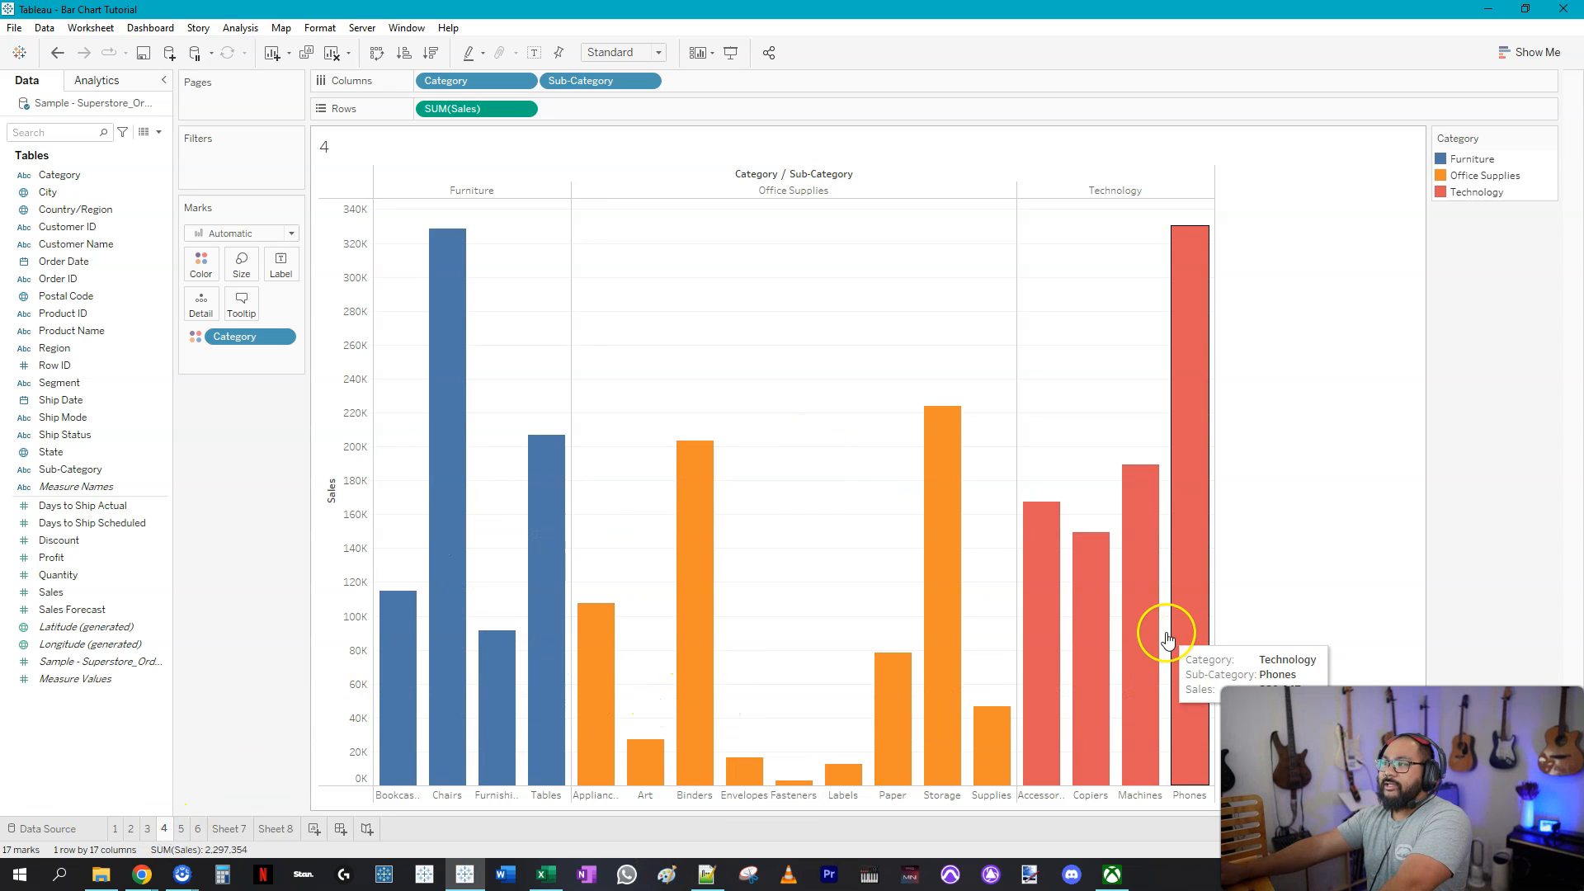
left_click(147, 828)
left_click(164, 829)
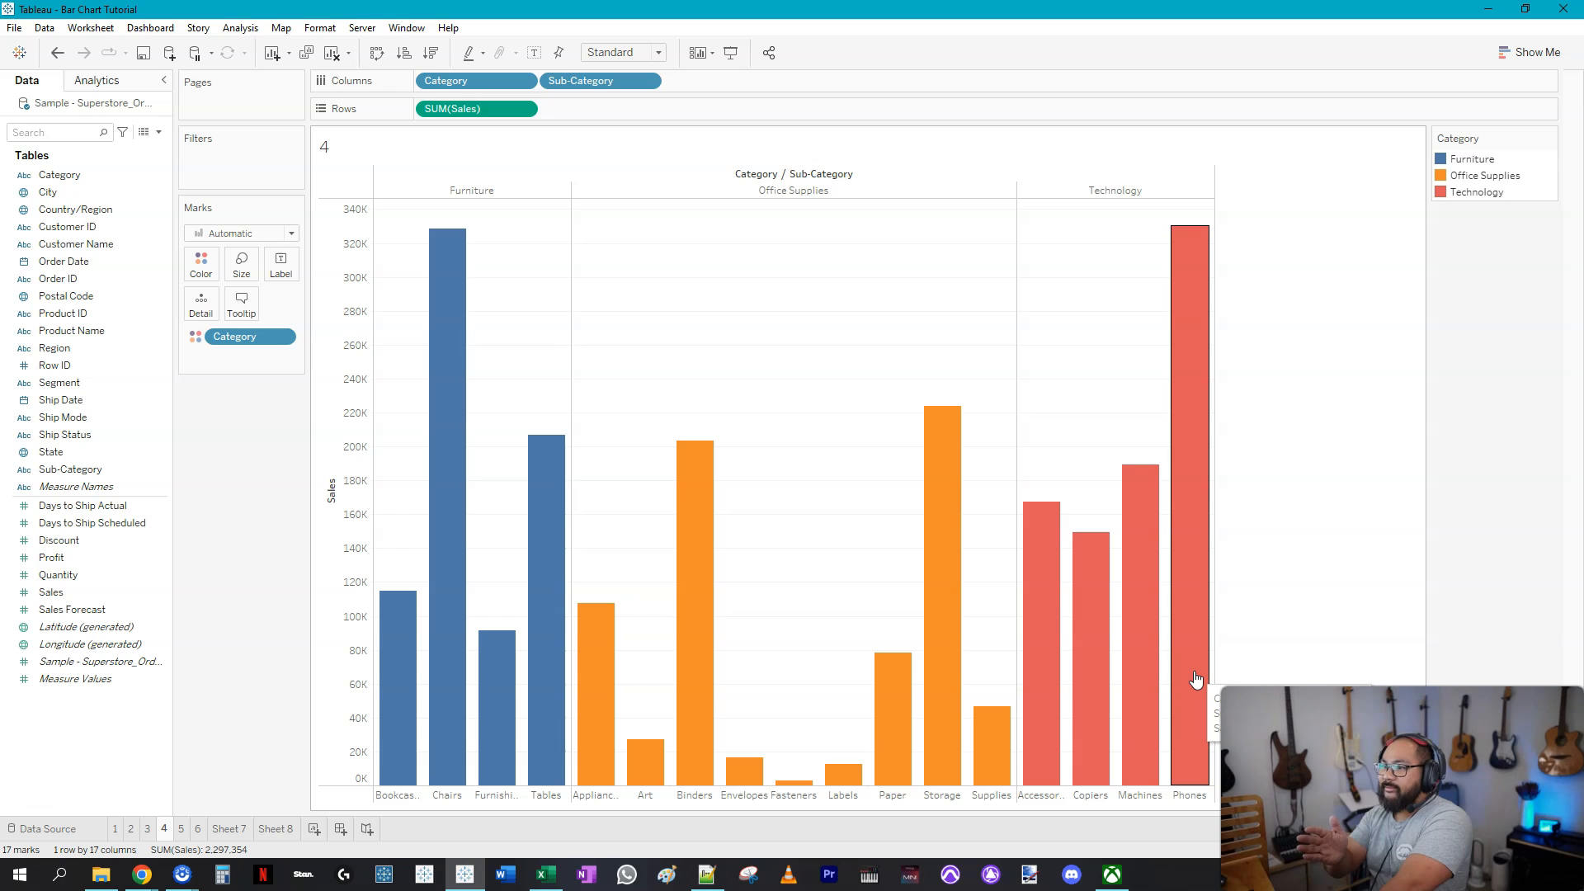
- On Sheet 8, clear the annotations linking Category to Color, and colour the bars by Category
left_click(276, 828)
left_click(770, 265)
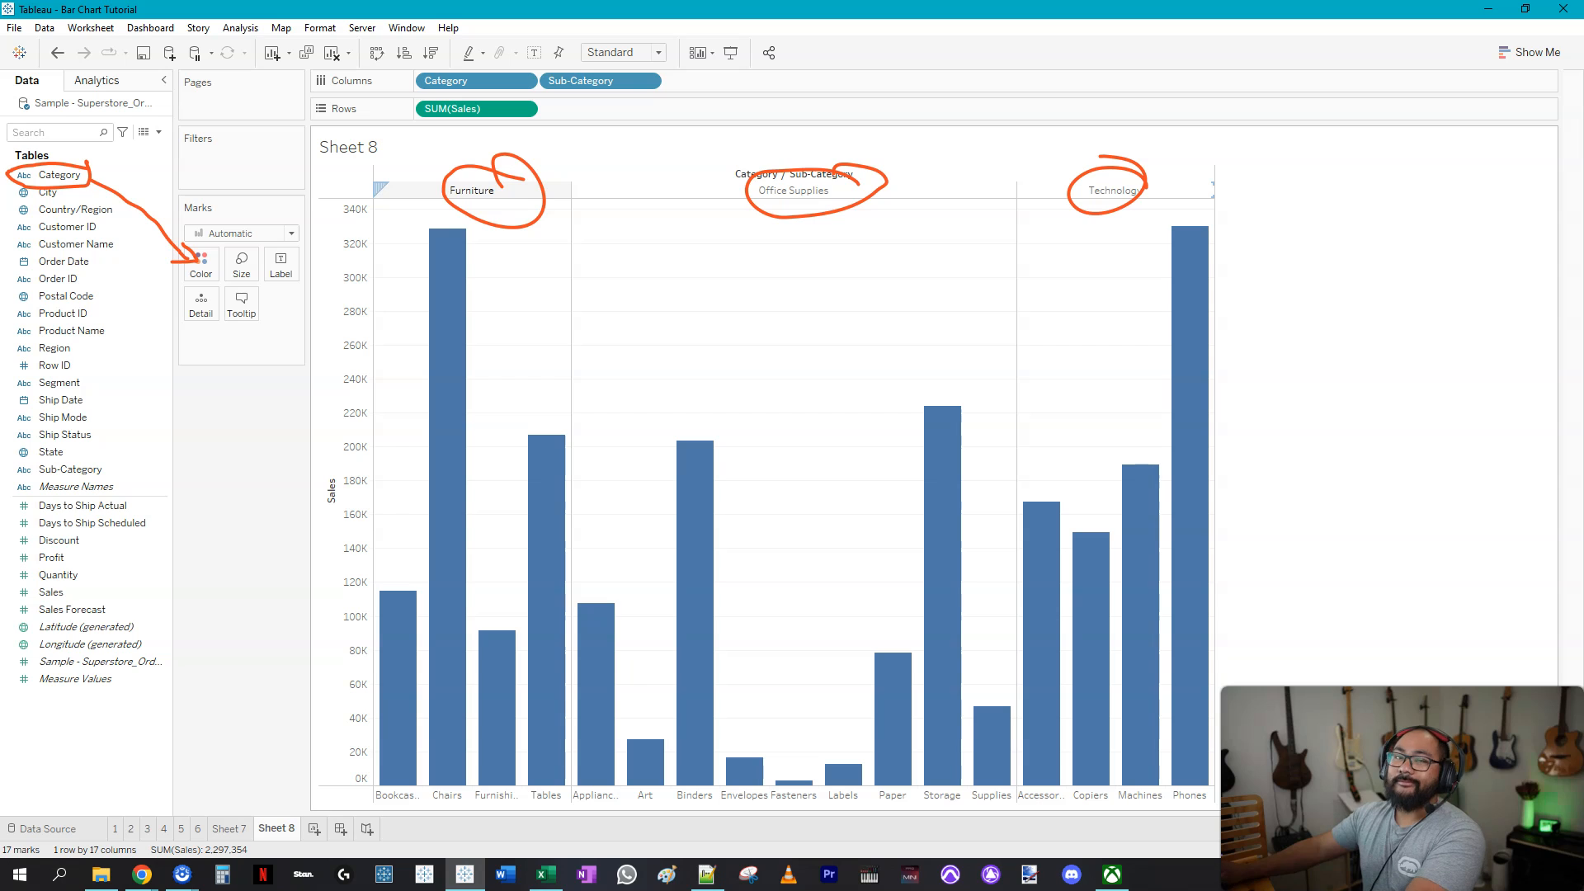
key("Escape")
mouse_move(51, 175)
left_mouse_down()
mouse_move(250, 240)
mouse_move(205, 261)
left_mouse_up()
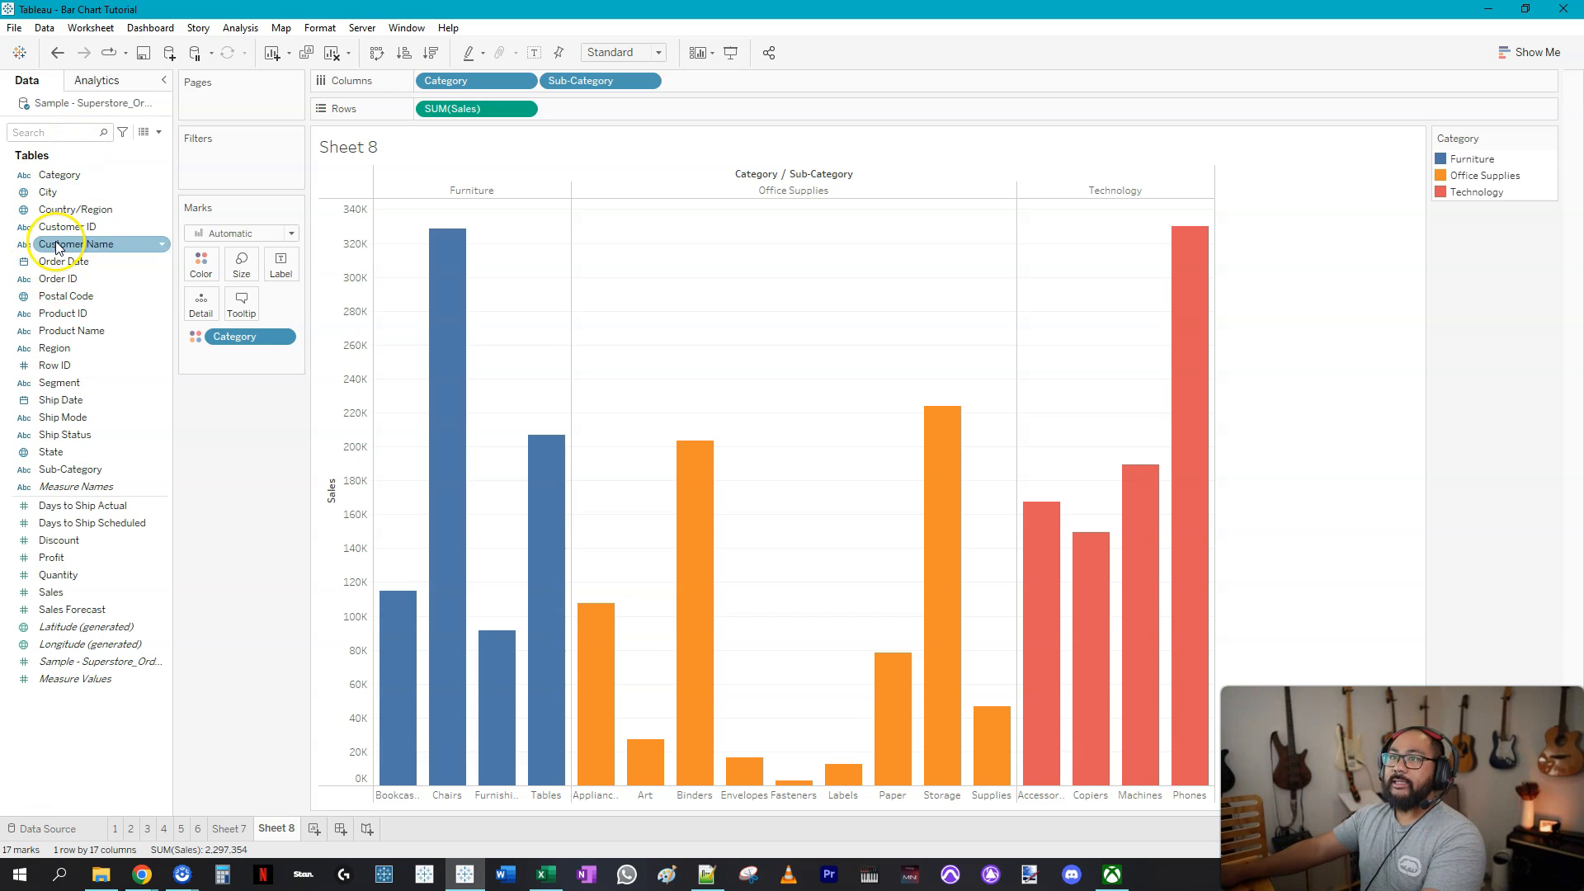
- Try colouring the bars by Sub-Category, and return the colouring to Category
left_click_drag(70, 468, 203, 267)
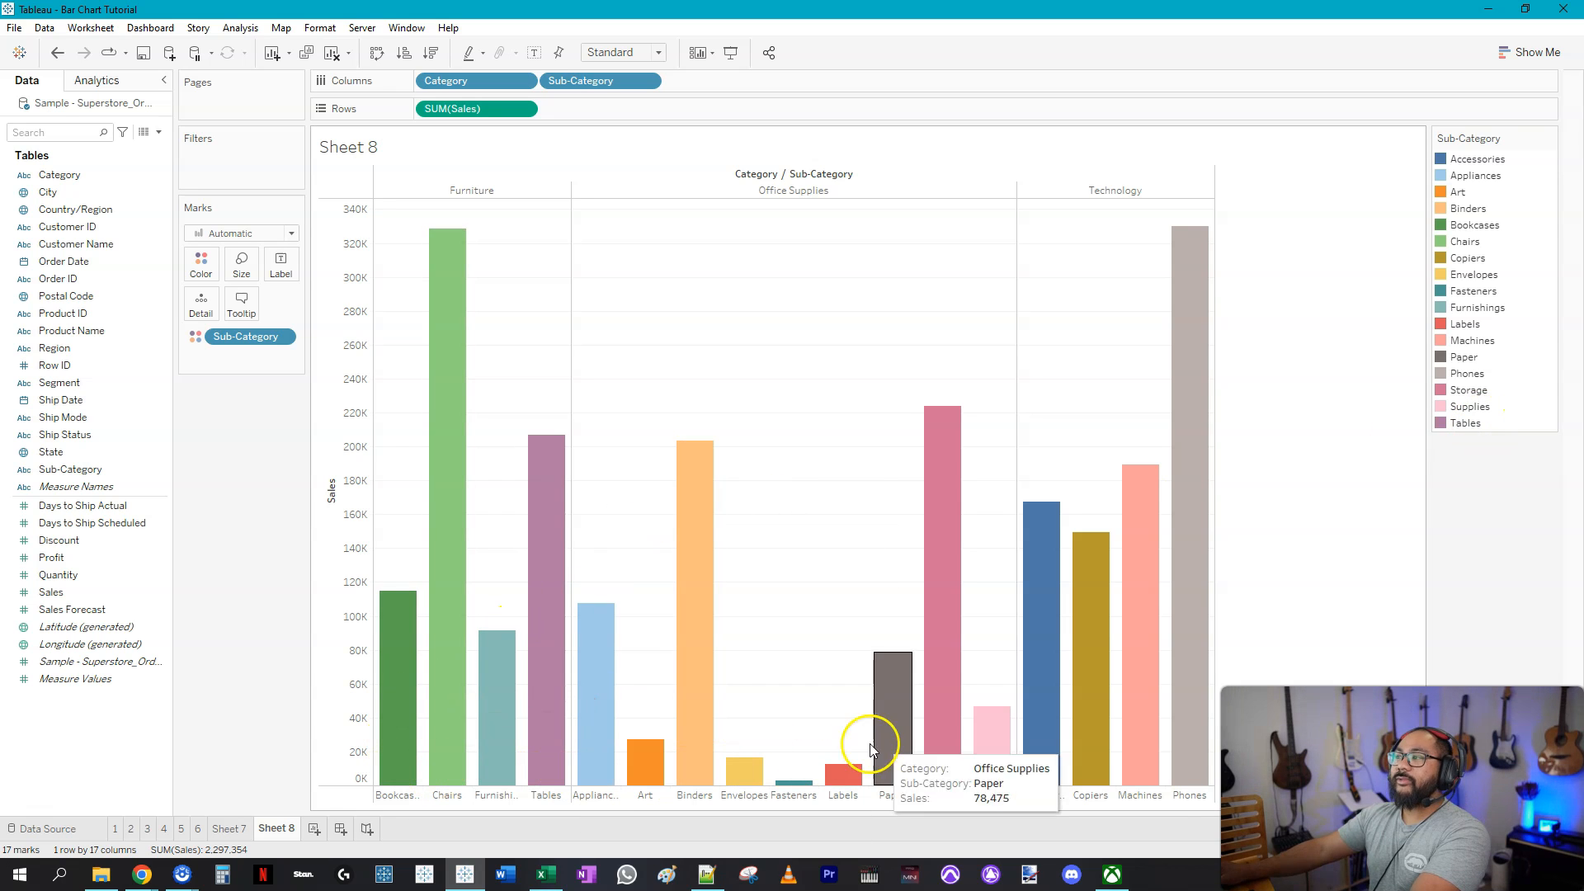
left_click(43, 228)
left_click_drag(51, 175, 200, 269)
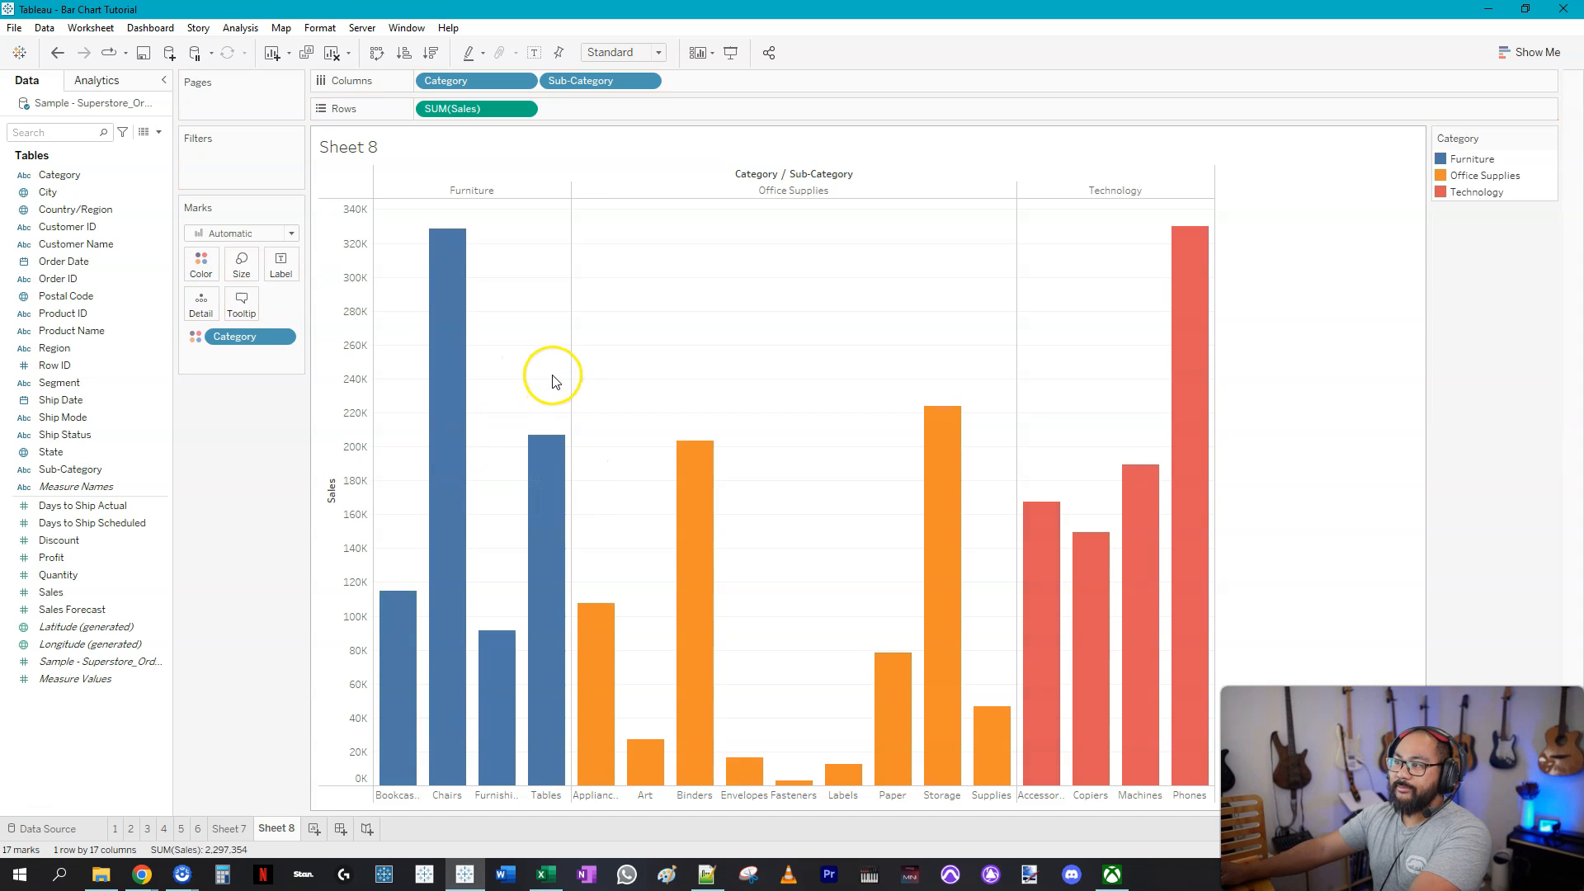
- Compare sheet 5 with sheet 4, outline the Segment row labels and divisions on sheet 5, and clear the drawings
left_click(181, 829)
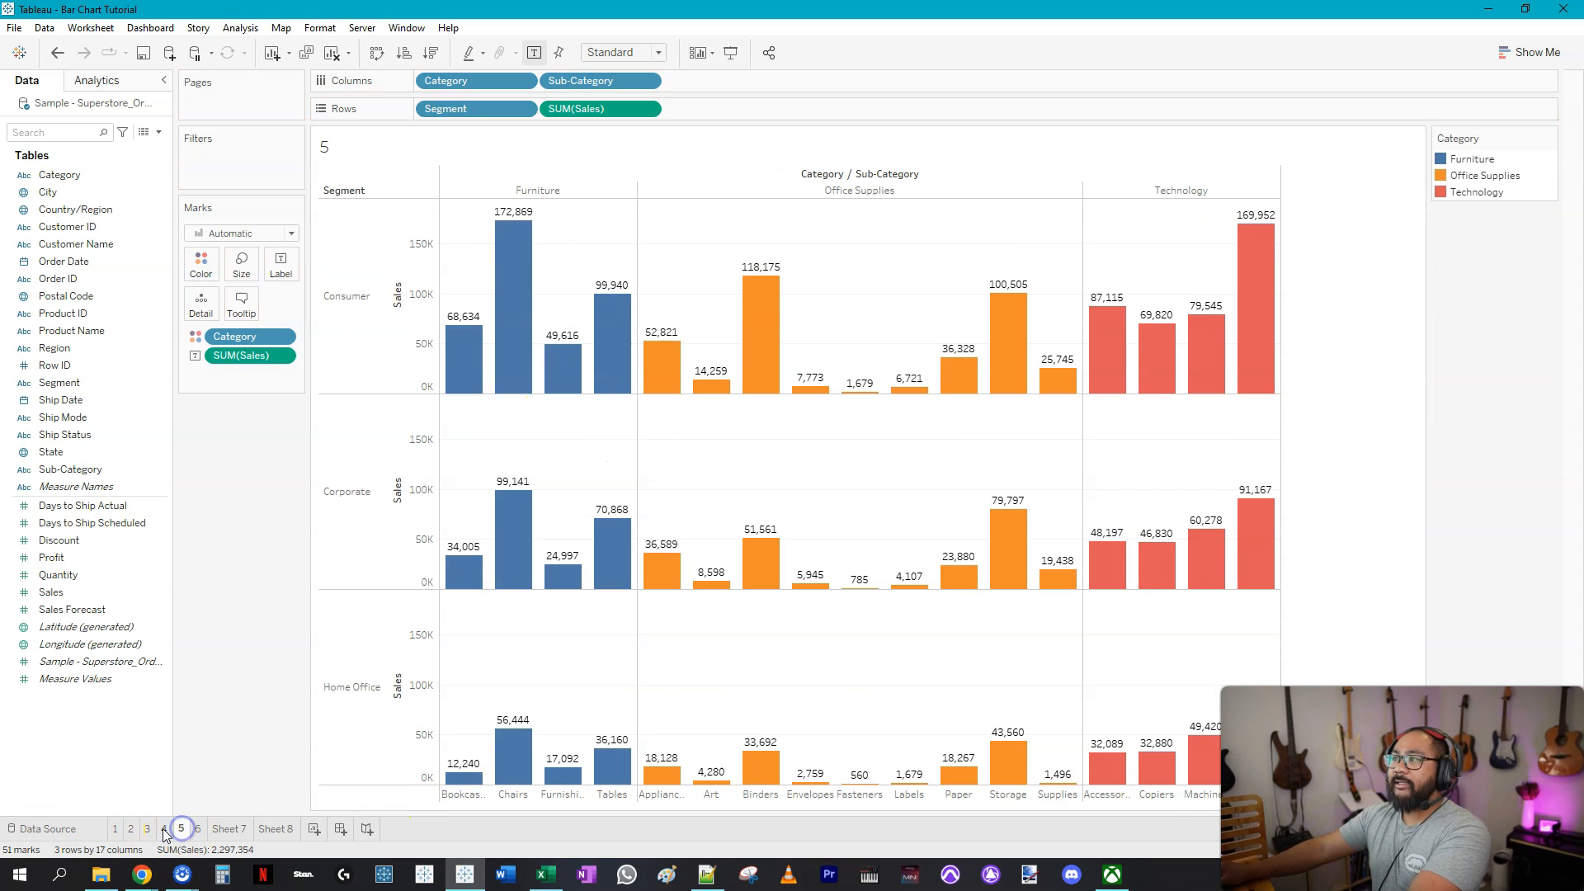
left_click(163, 832)
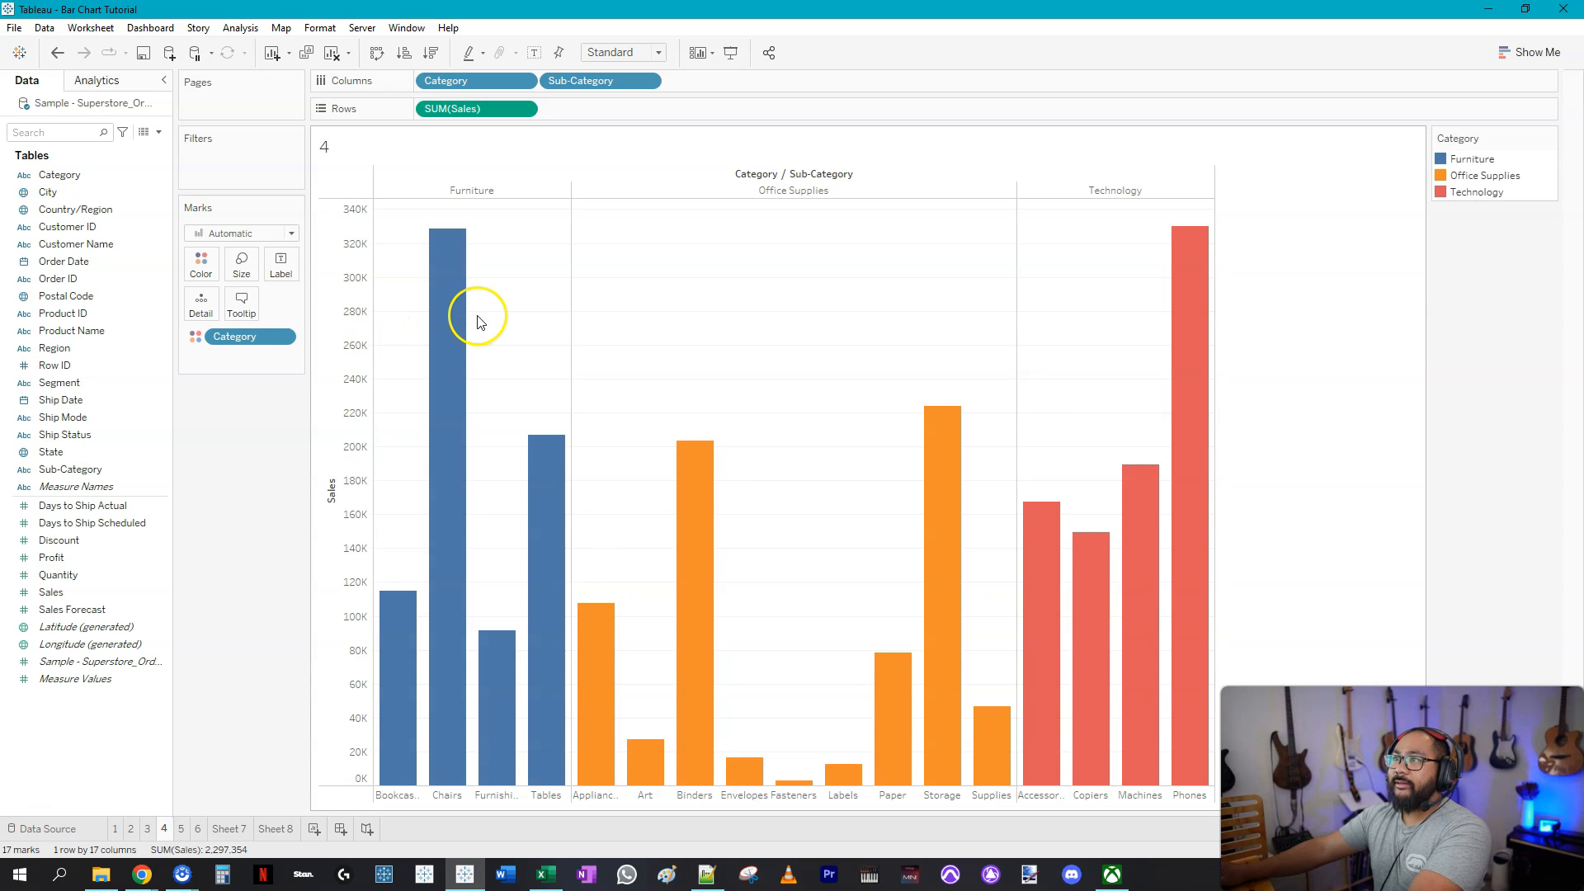
left_click(181, 829)
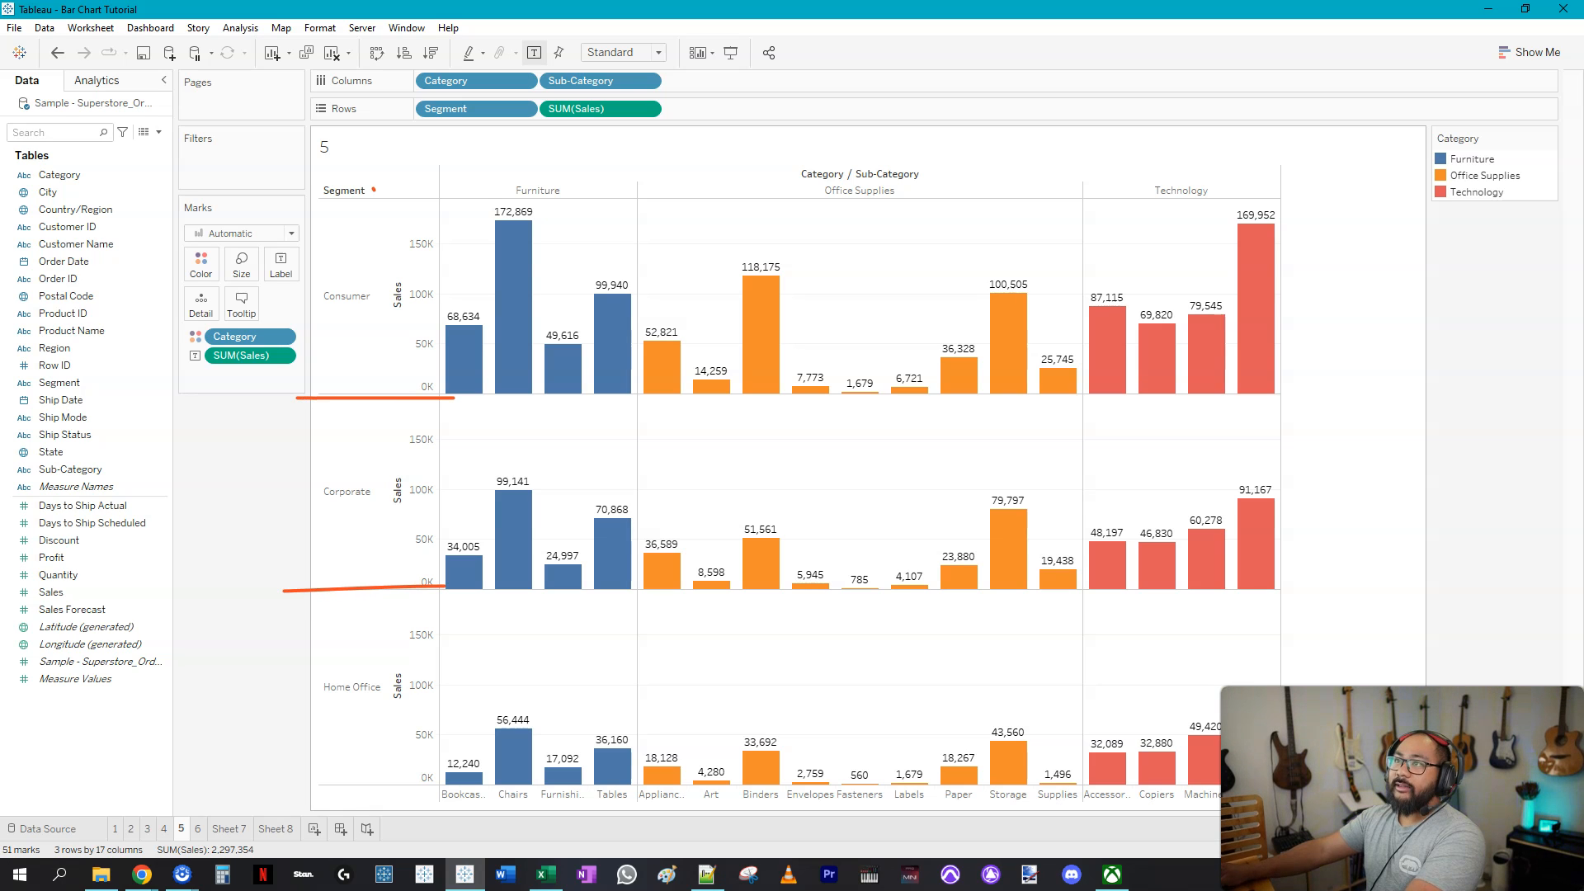
mouse_move(306, 240)
left_mouse_down()
mouse_move(281, 590)
mouse_move(373, 755)
mouse_move(393, 186)
left_mouse_up()
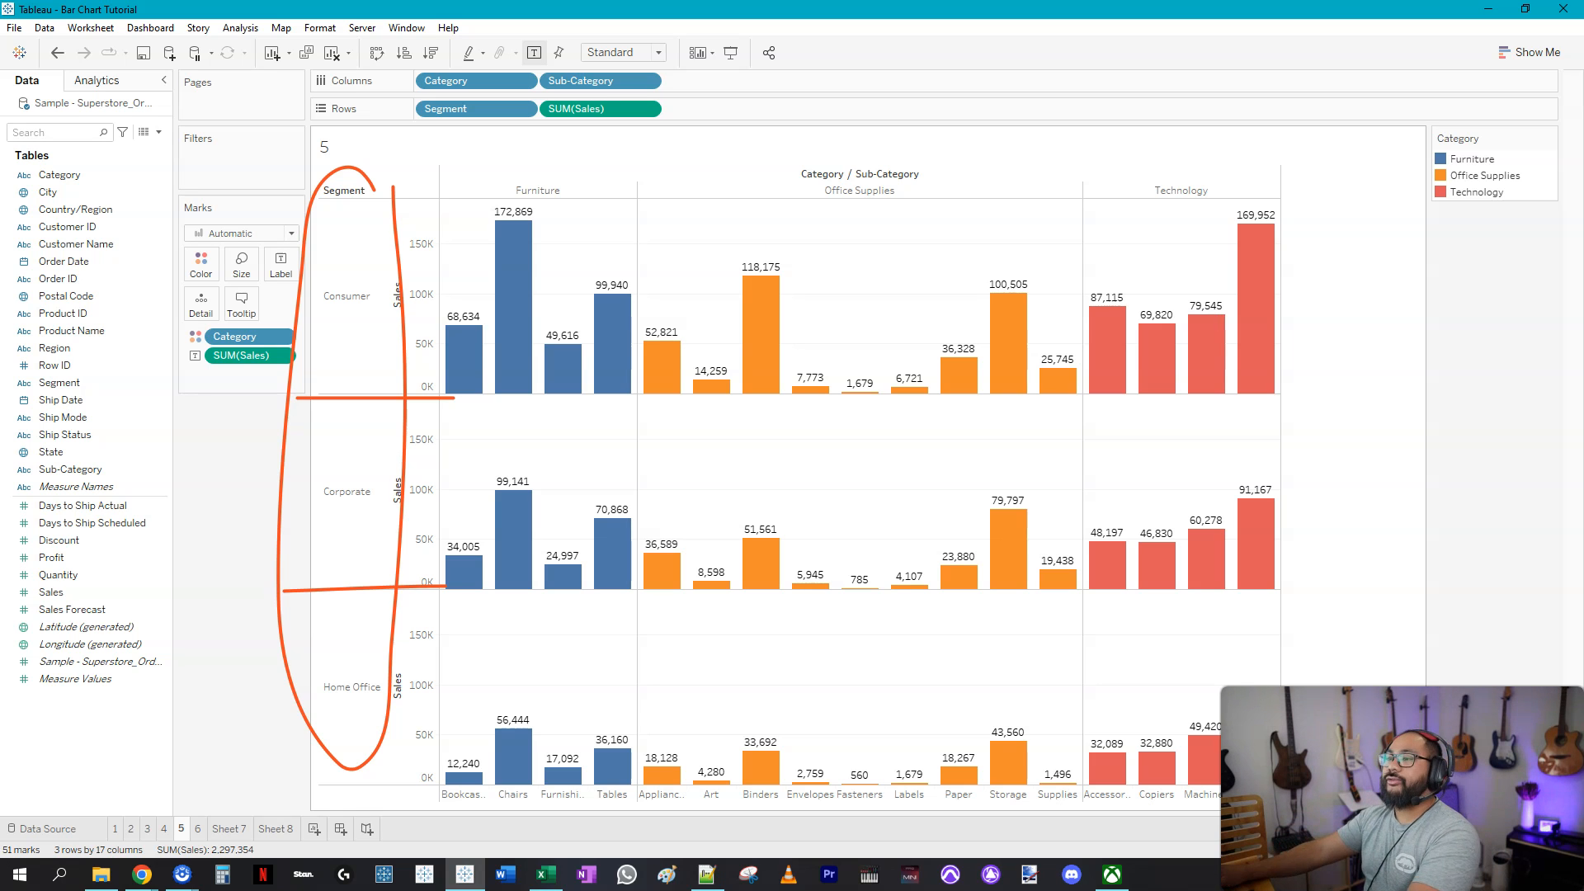
key("Escape")
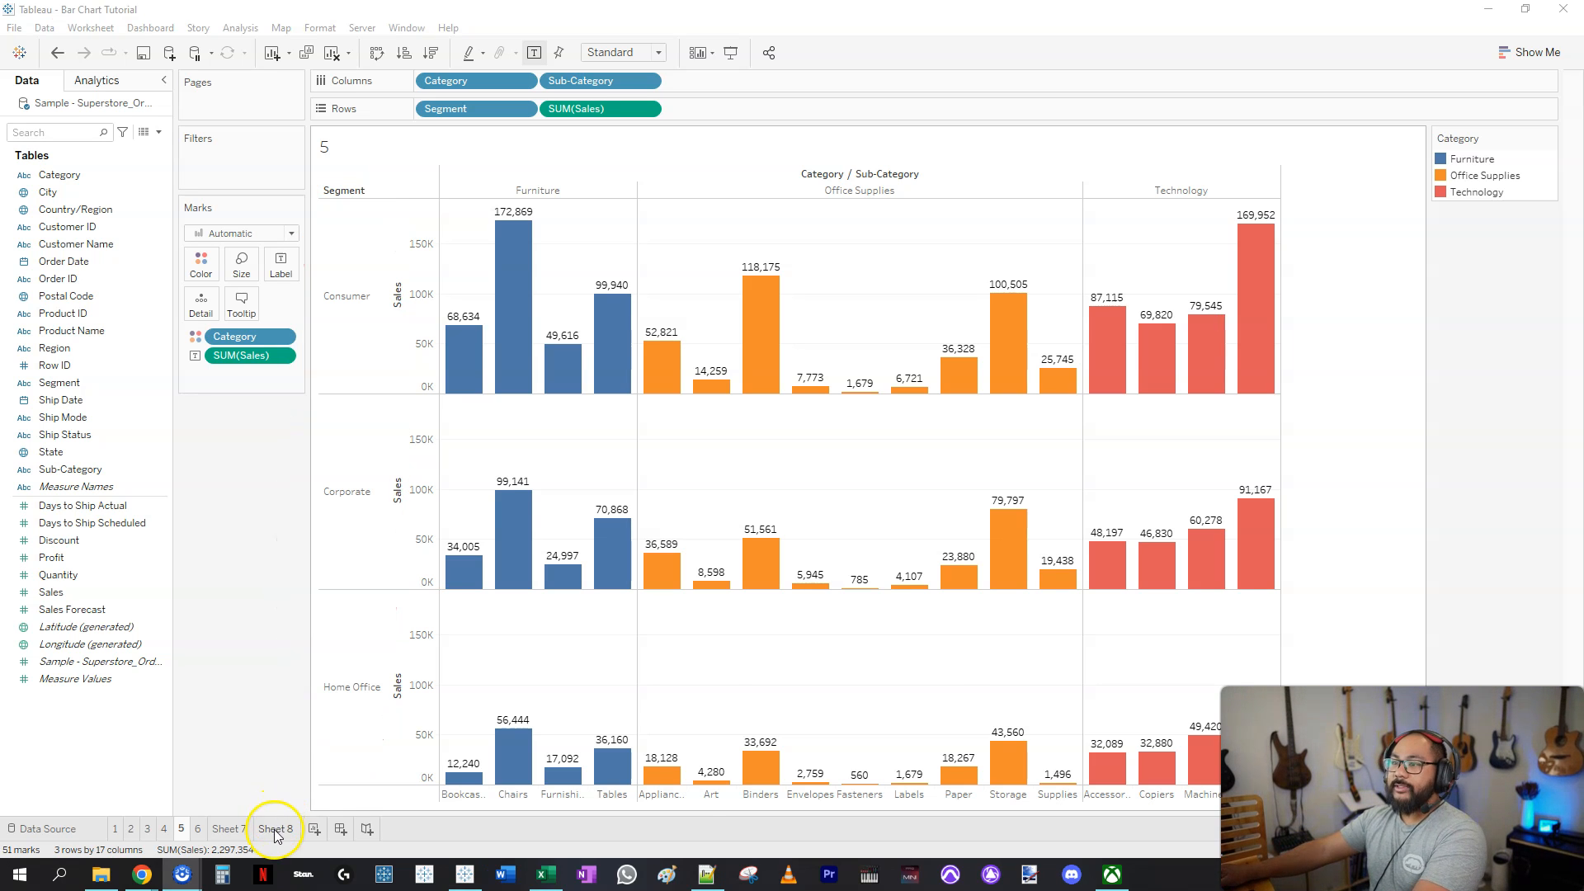
- Open Sheet 8, link the sales axis to SUM(Sales) and mark horizontal divisions with freehand lines across the chart, and clear the drawings
left_click(275, 833)
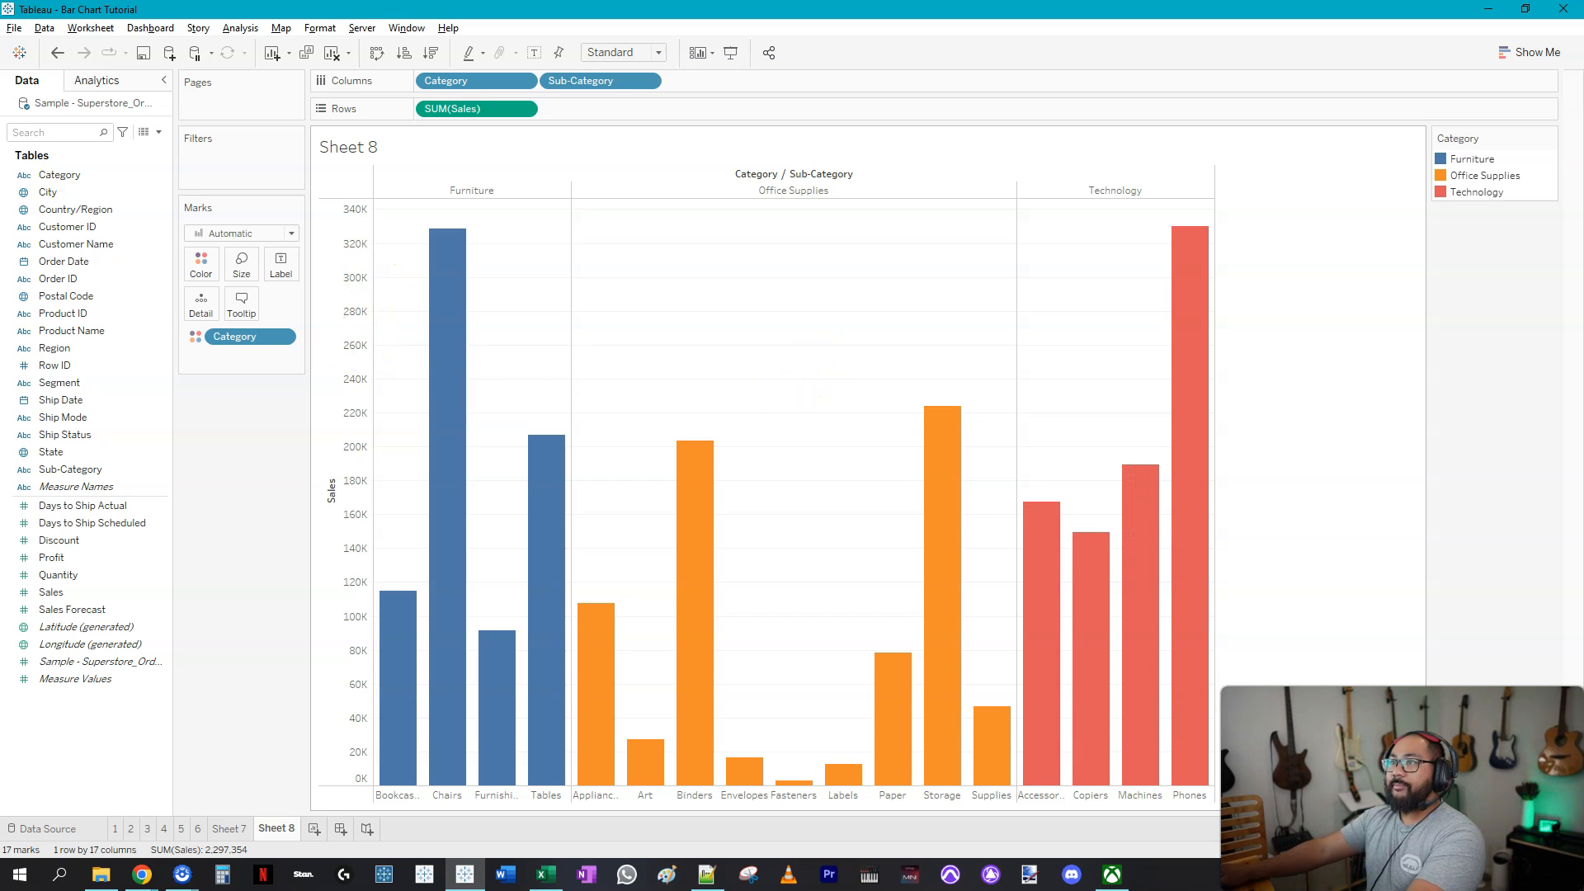
left_click_drag(266, 333, 491, 346)
left_click_drag(250, 412, 571, 437)
left_click_drag(222, 580, 486, 608)
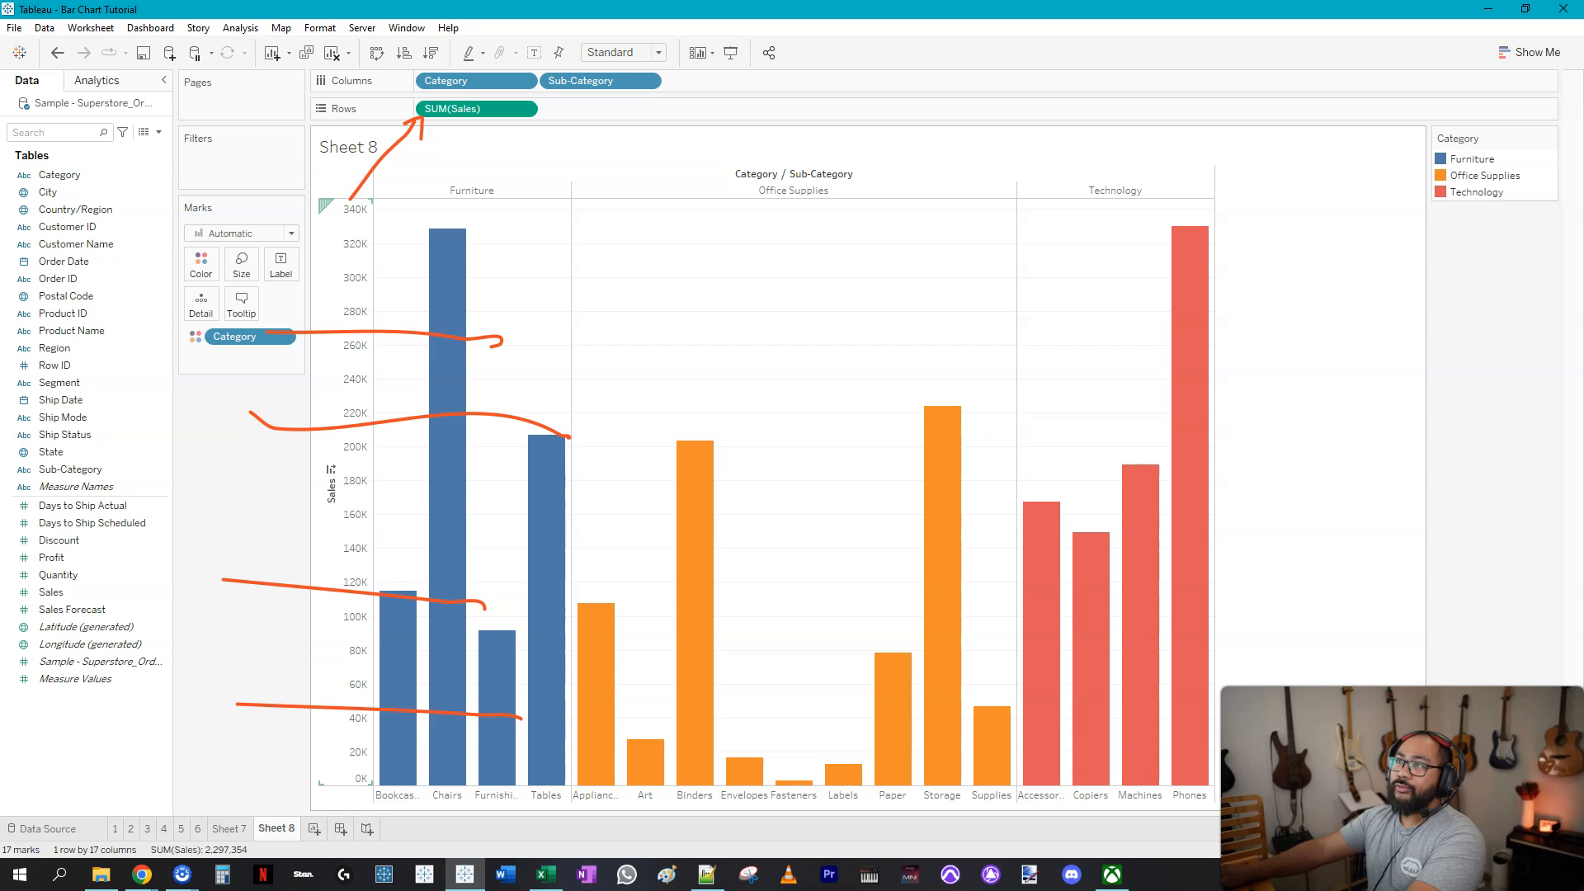
key("Escape")
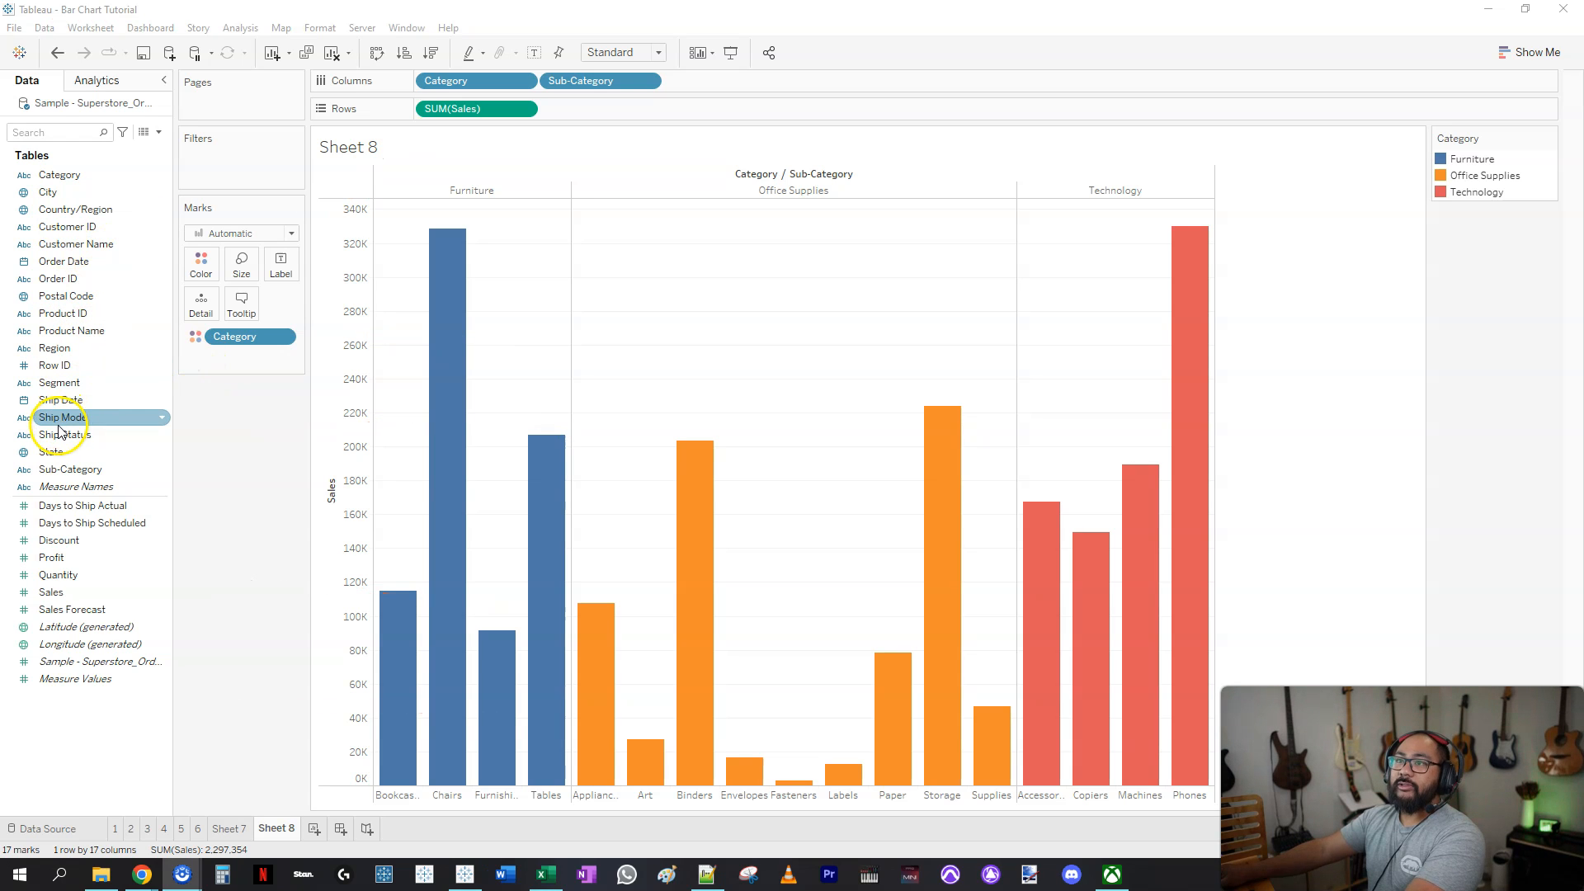
- Split the Sheet 8 bars into rows by Segment, placed before SUM(Sales), and show the mark labels
left_click_drag(55, 388, 424, 108)
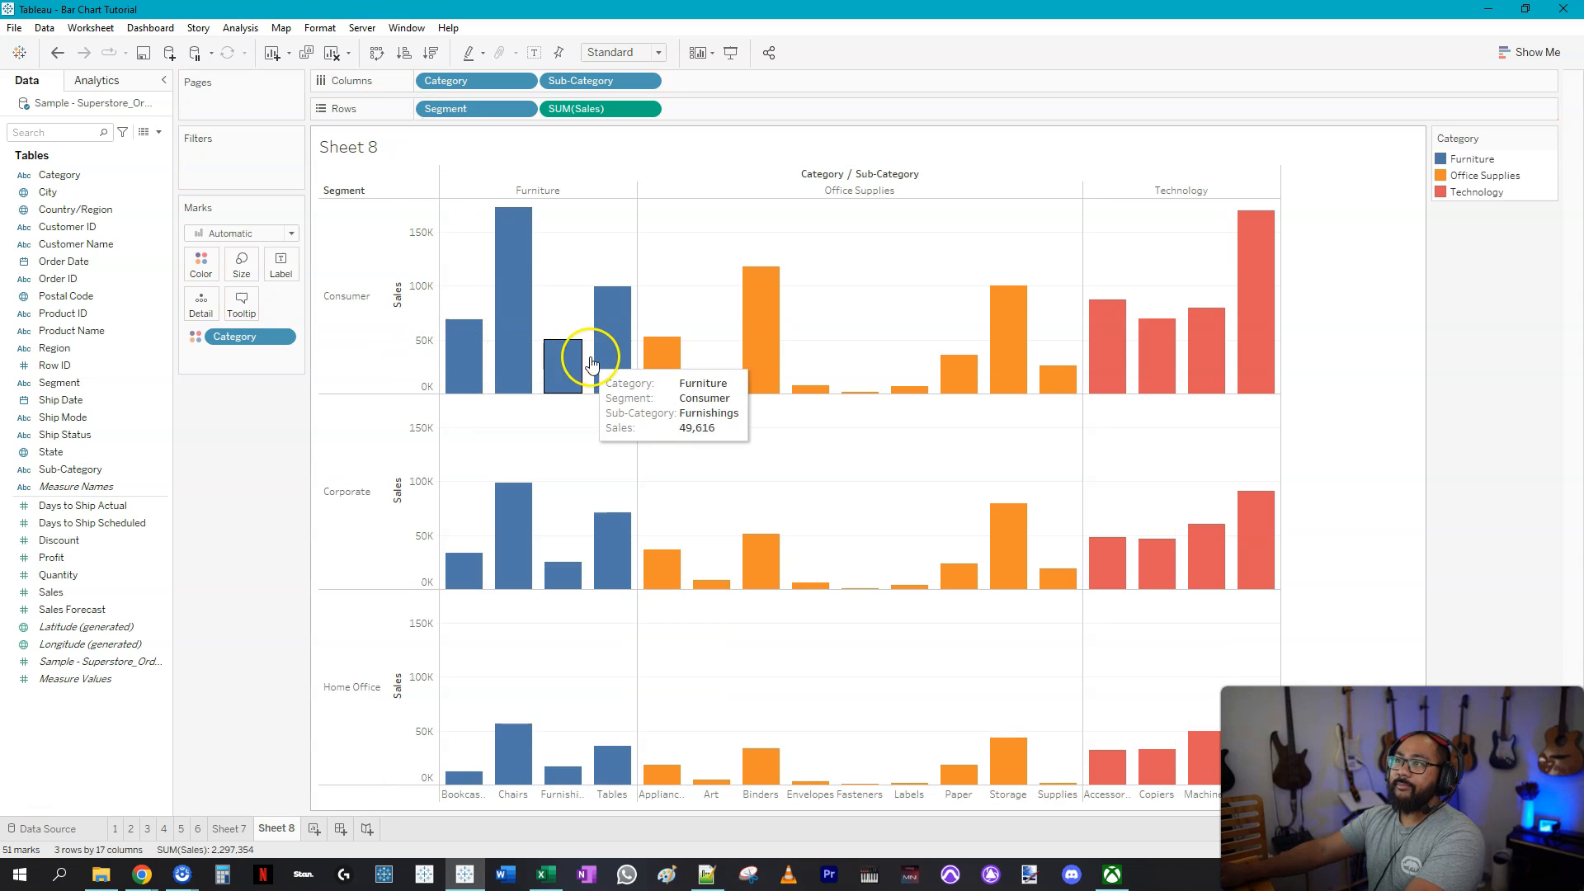
left_click(534, 52)
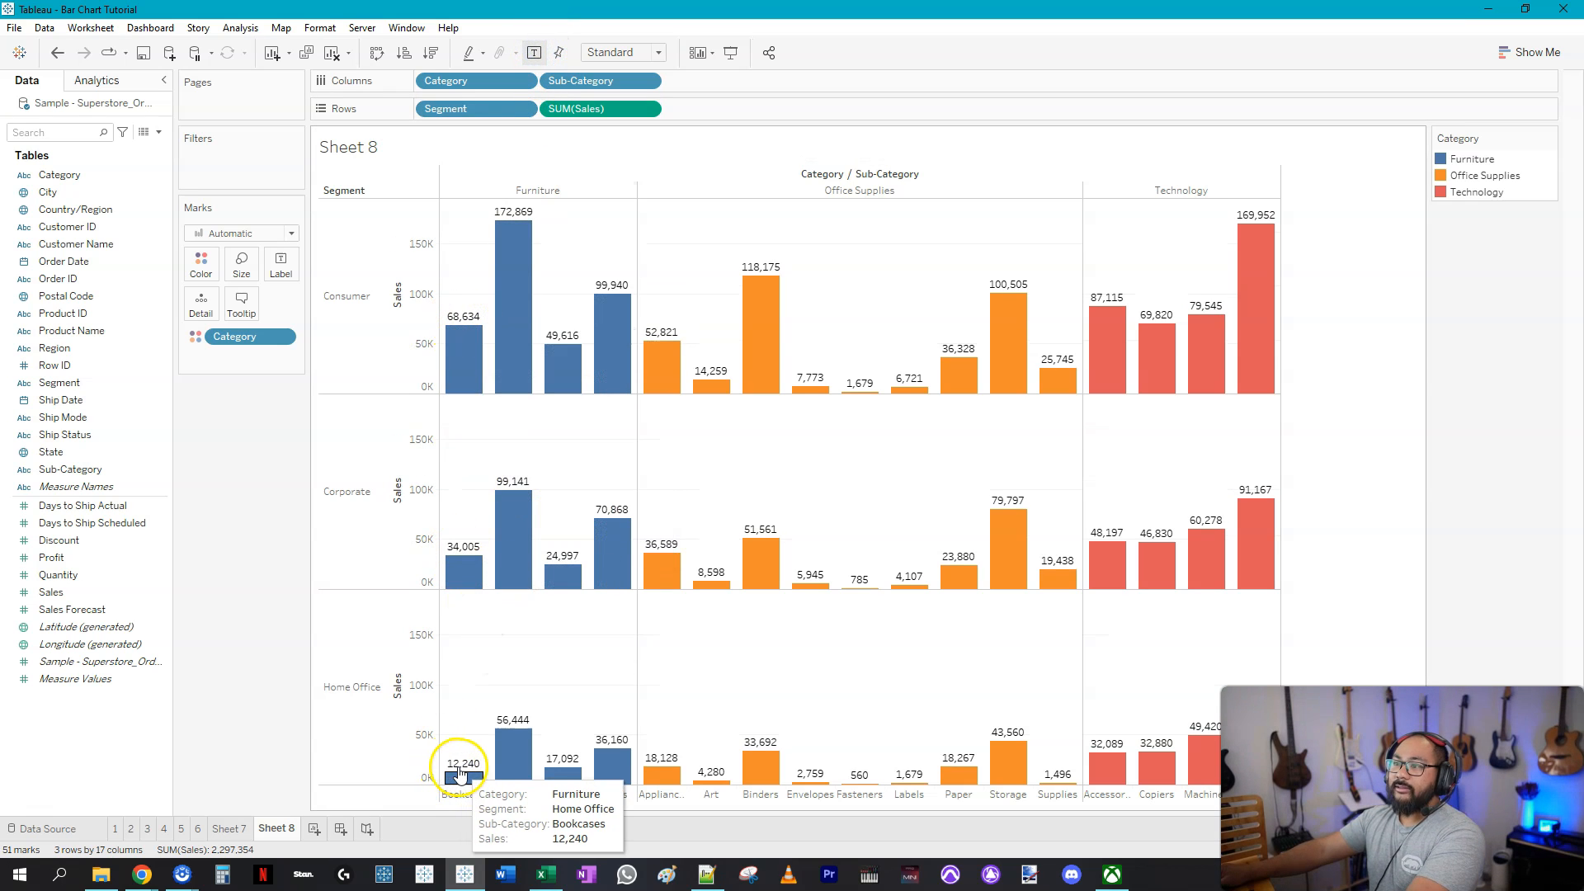
- Replace the Segment rows with bars stacked and coloured by Segment, and move Segment from the colouring back to the rows before SUM(Sales)
left_click_drag(452, 116, 248, 494)
left_click(392, 650)
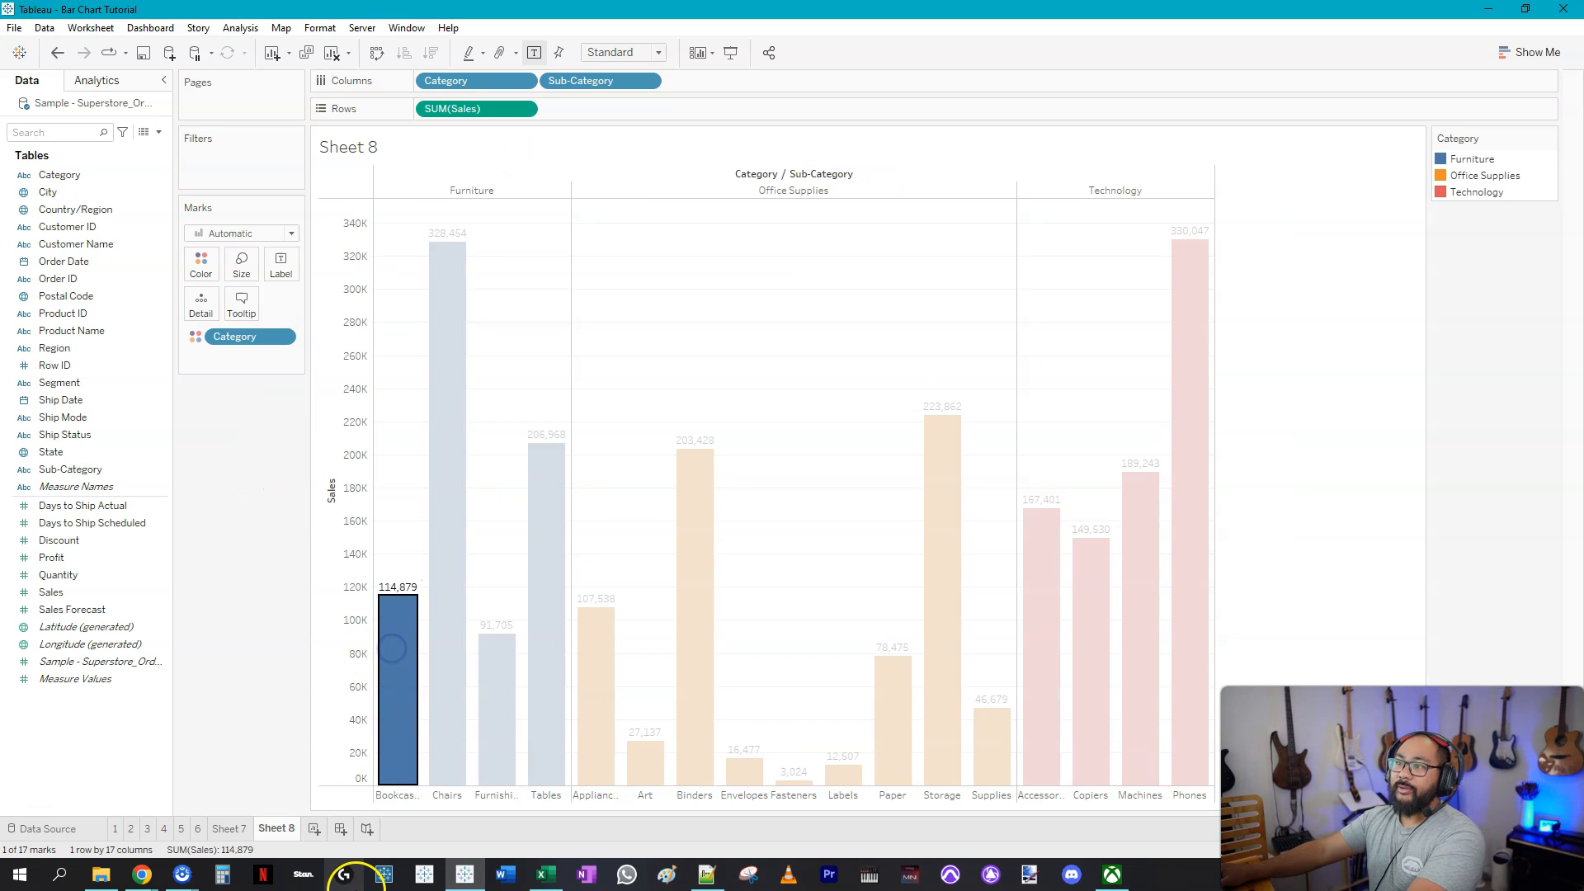
left_click(273, 680)
left_click_drag(79, 382, 206, 265)
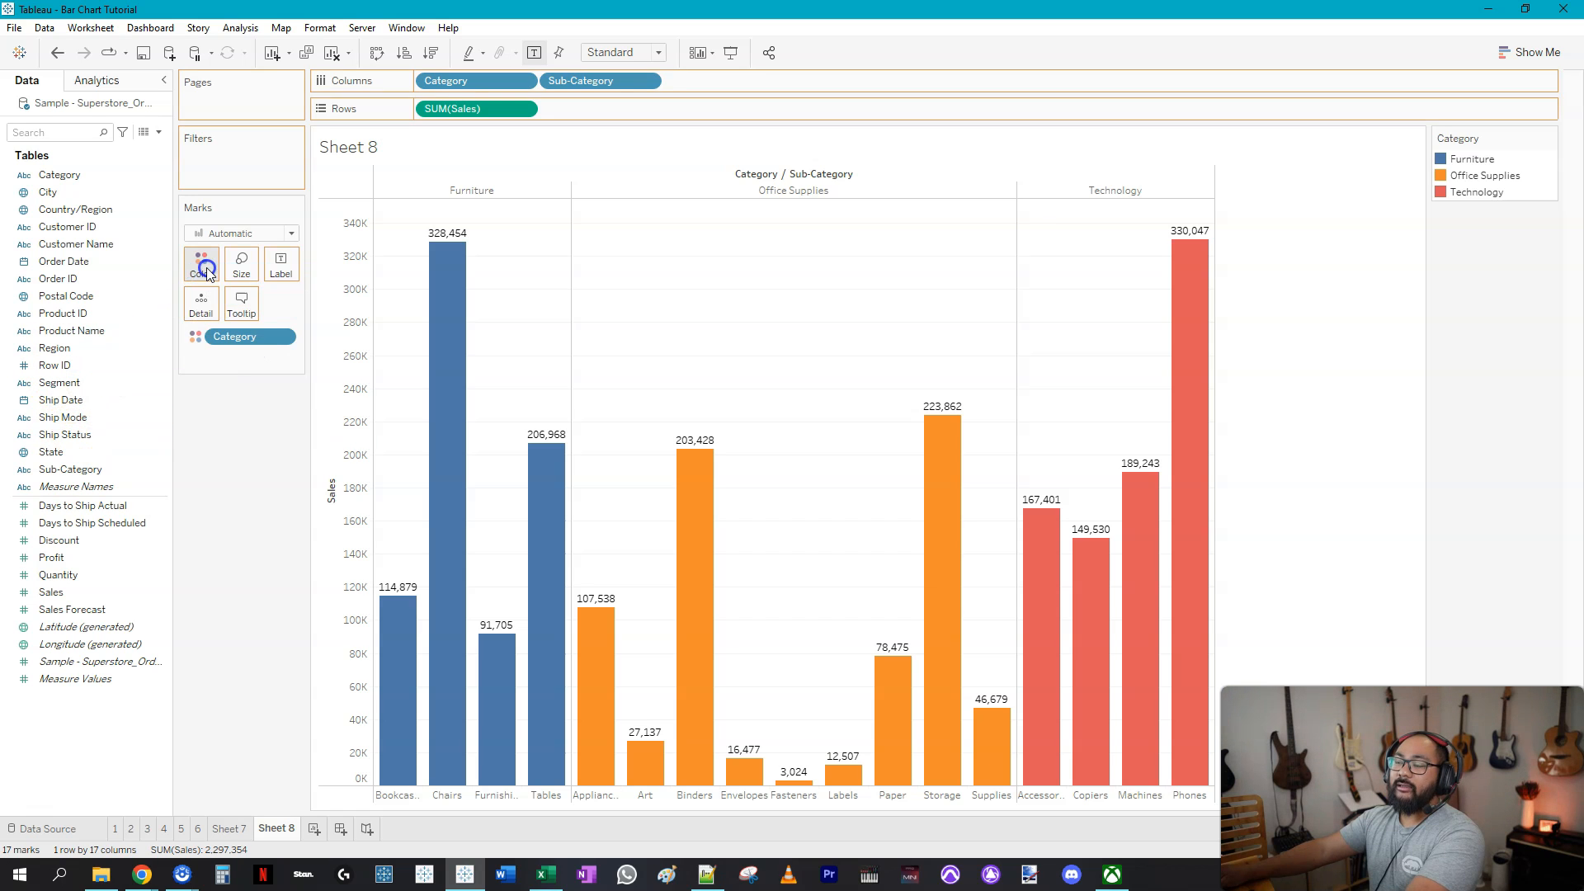
mouse_move(395, 668)
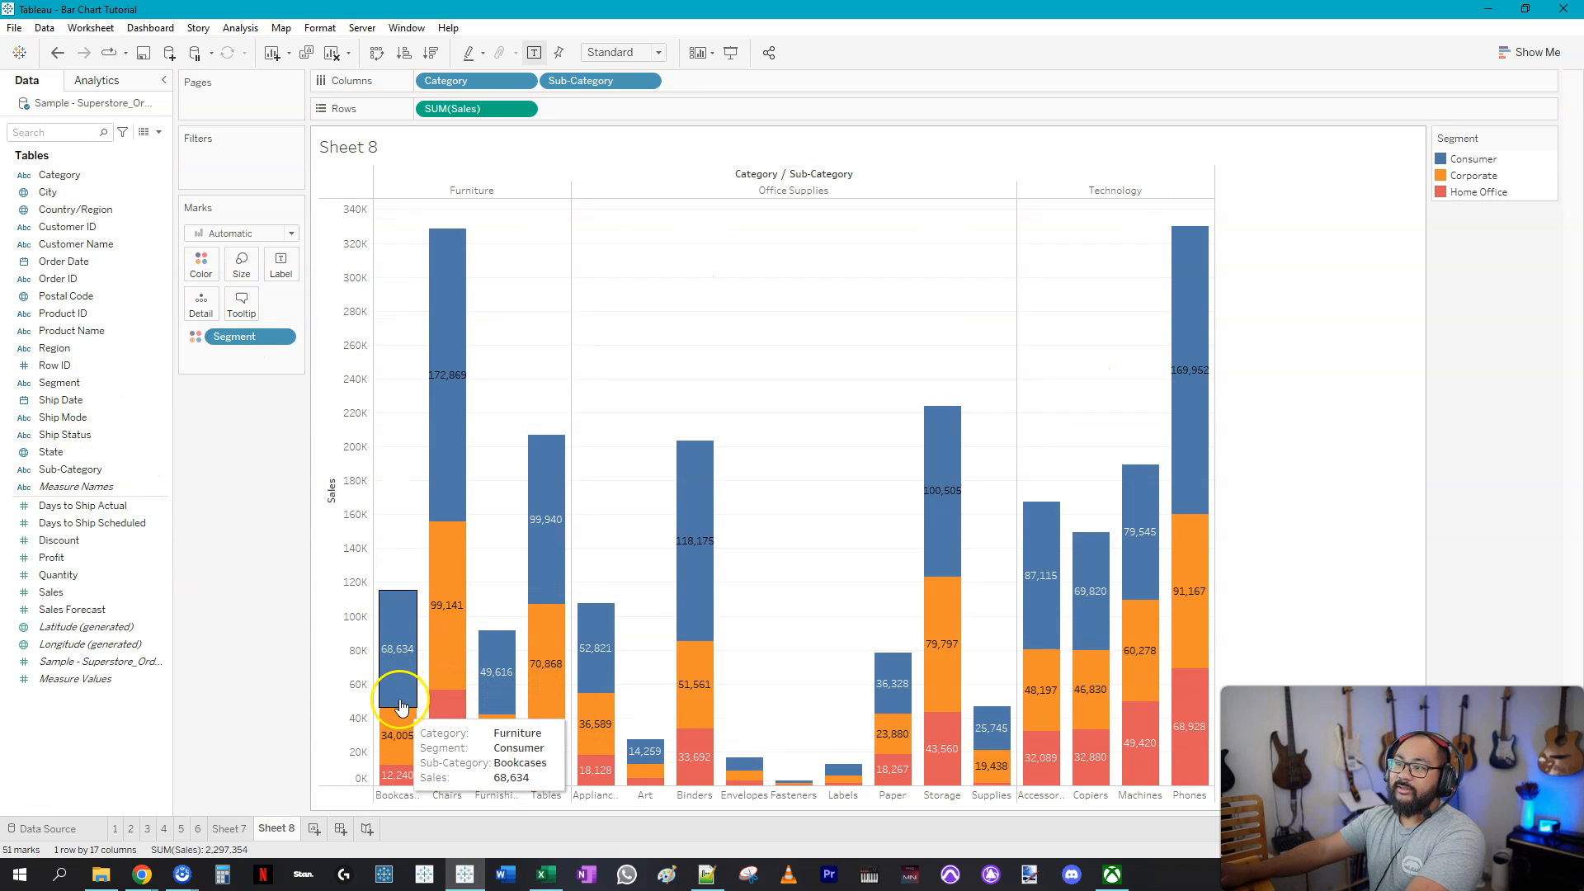
left_click_drag(401, 567, 394, 778)
left_click(236, 703)
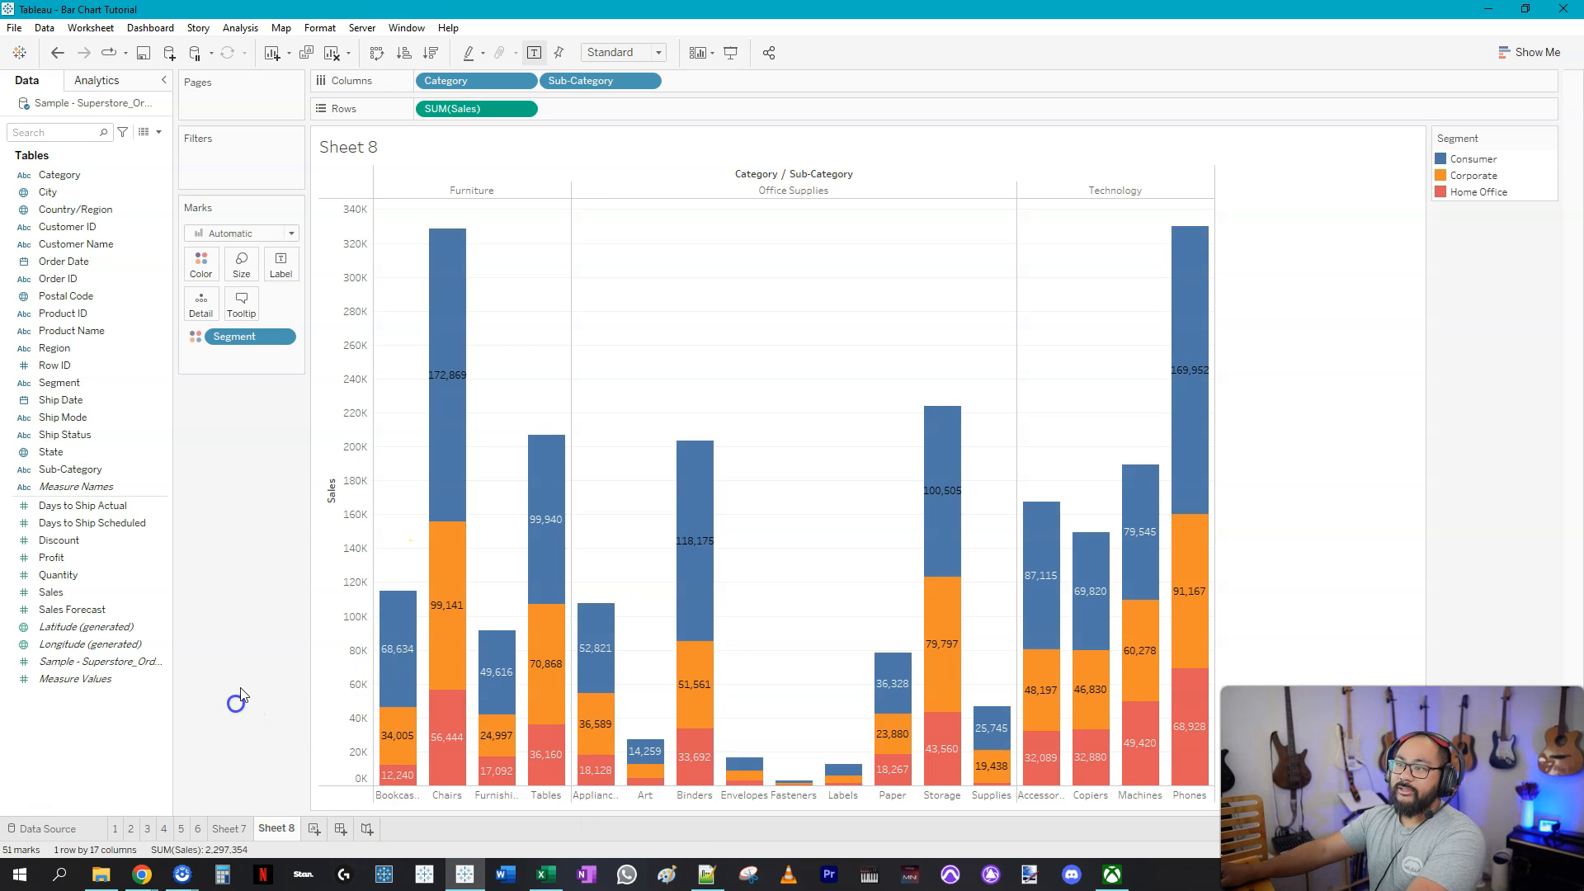
left_click_drag(247, 337, 426, 115)
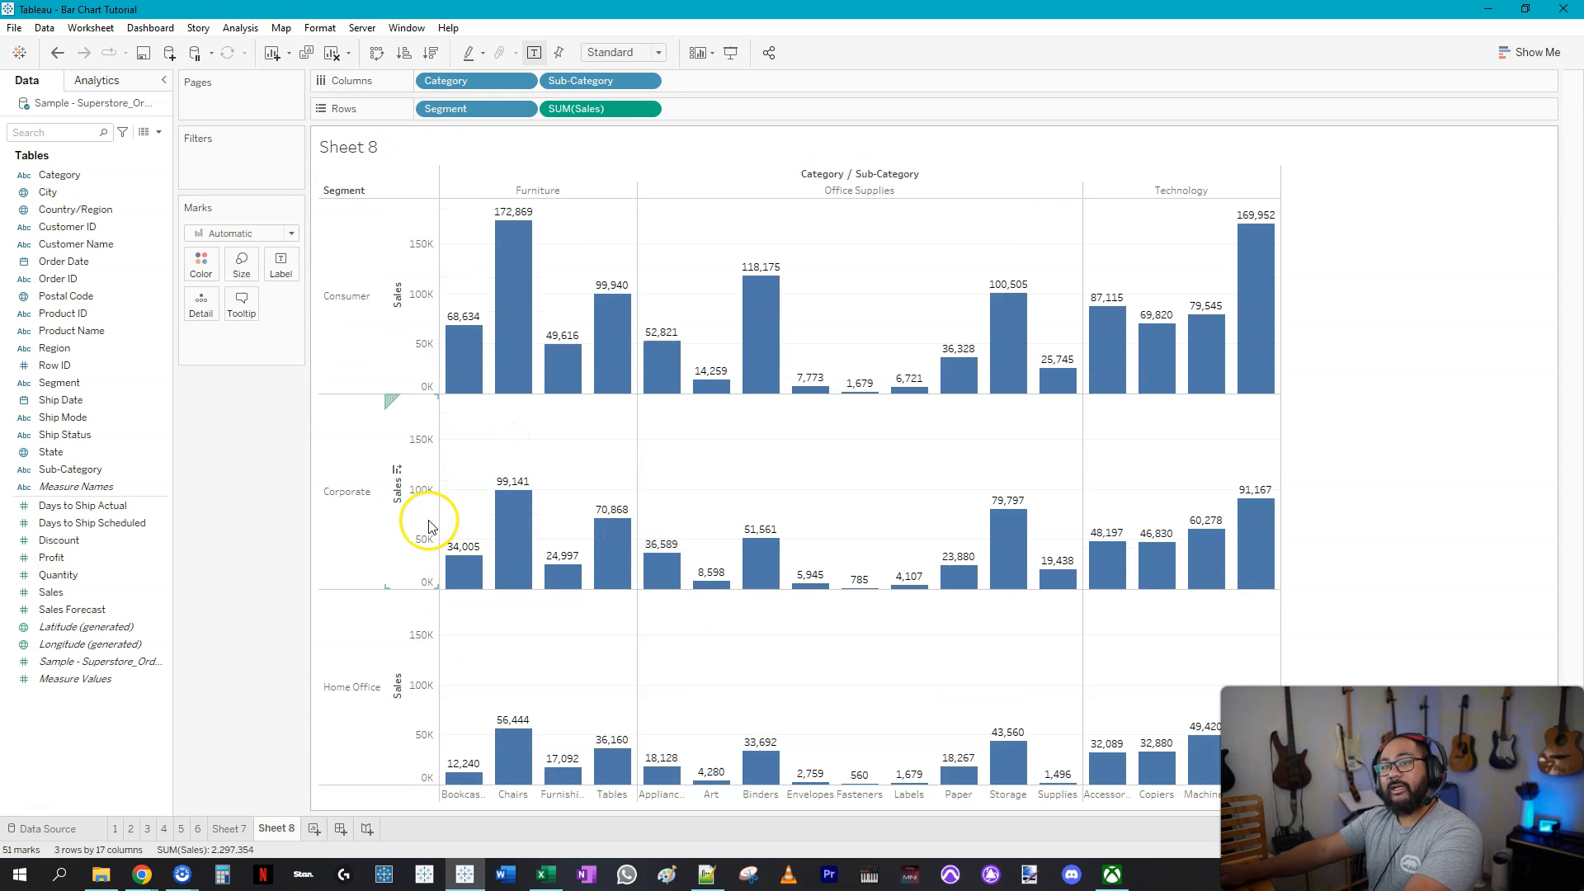
- Open sheet 6 and examine how its Profit, Quantity and Sales bars by Category are built
left_click(198, 828)
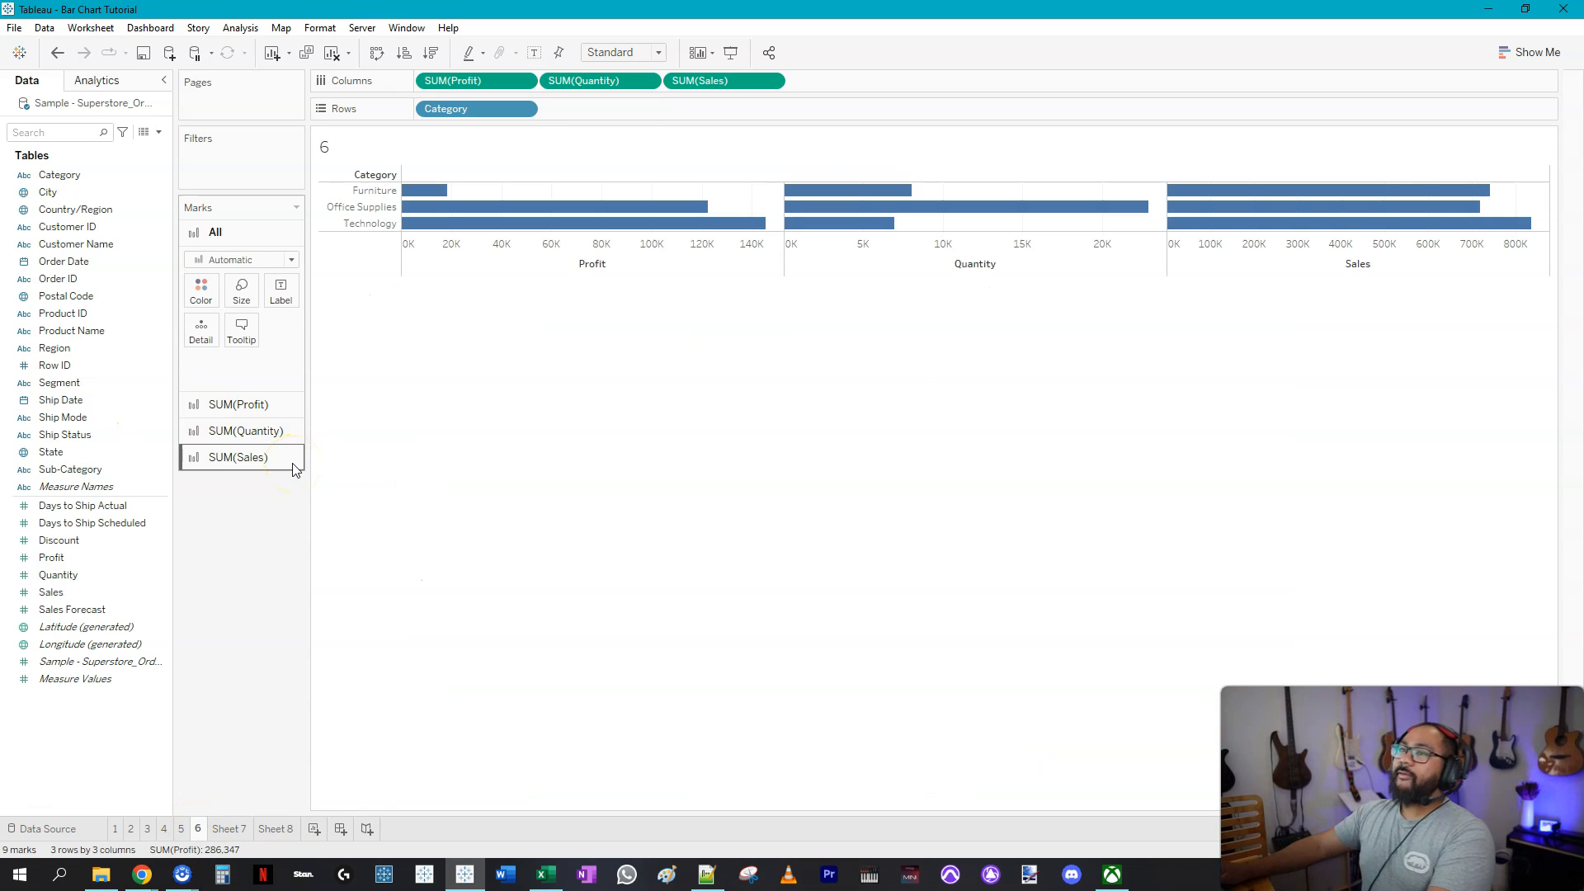
left_click(69, 594)
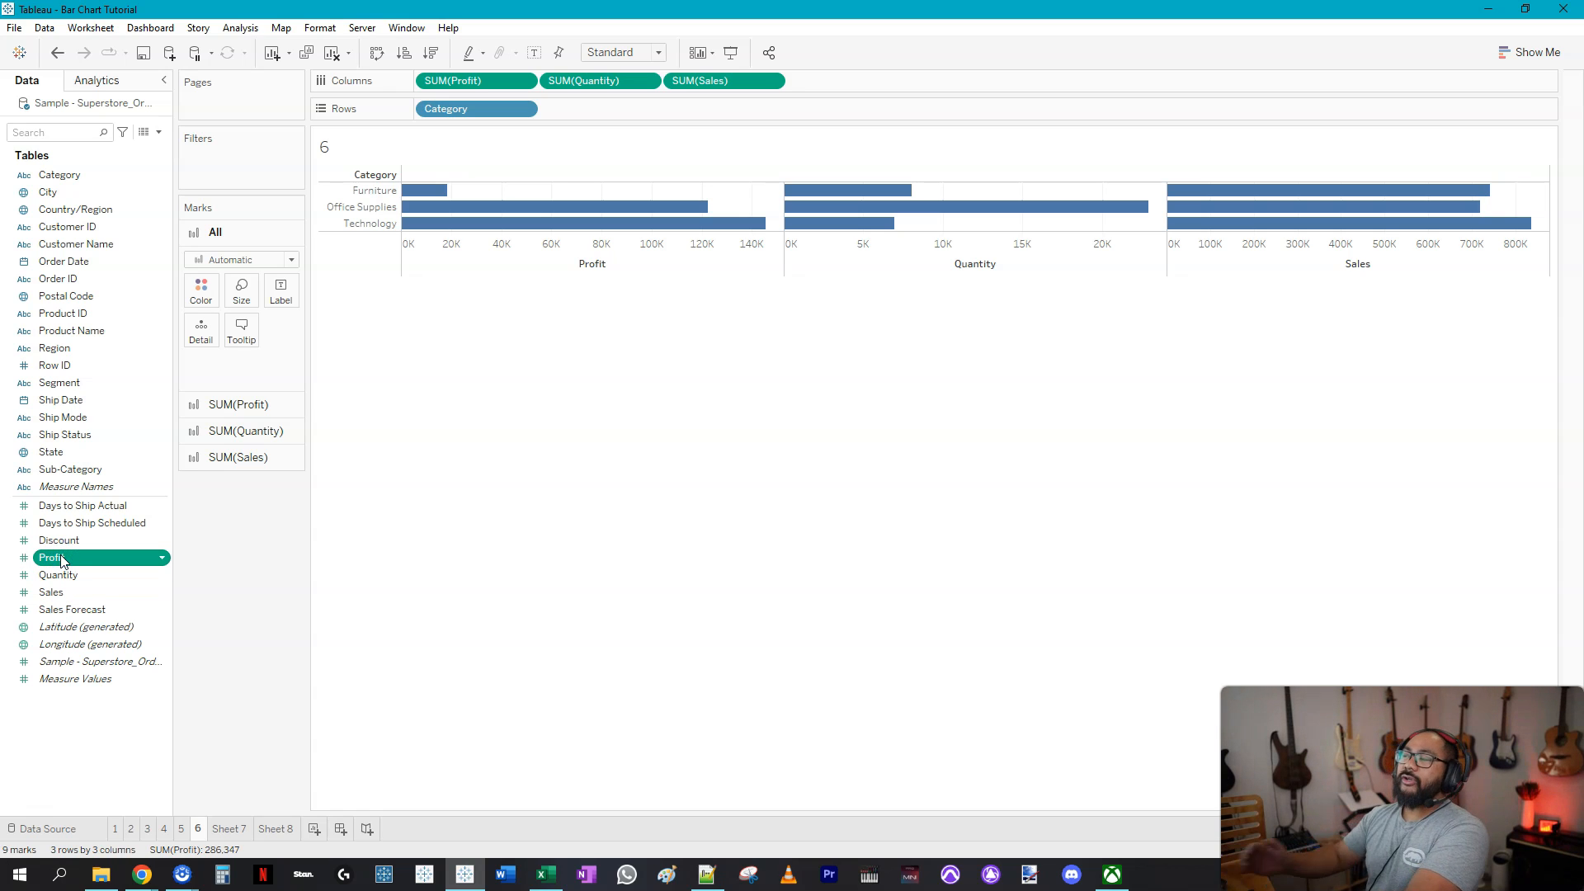
left_click_drag(62, 562, 262, 837)
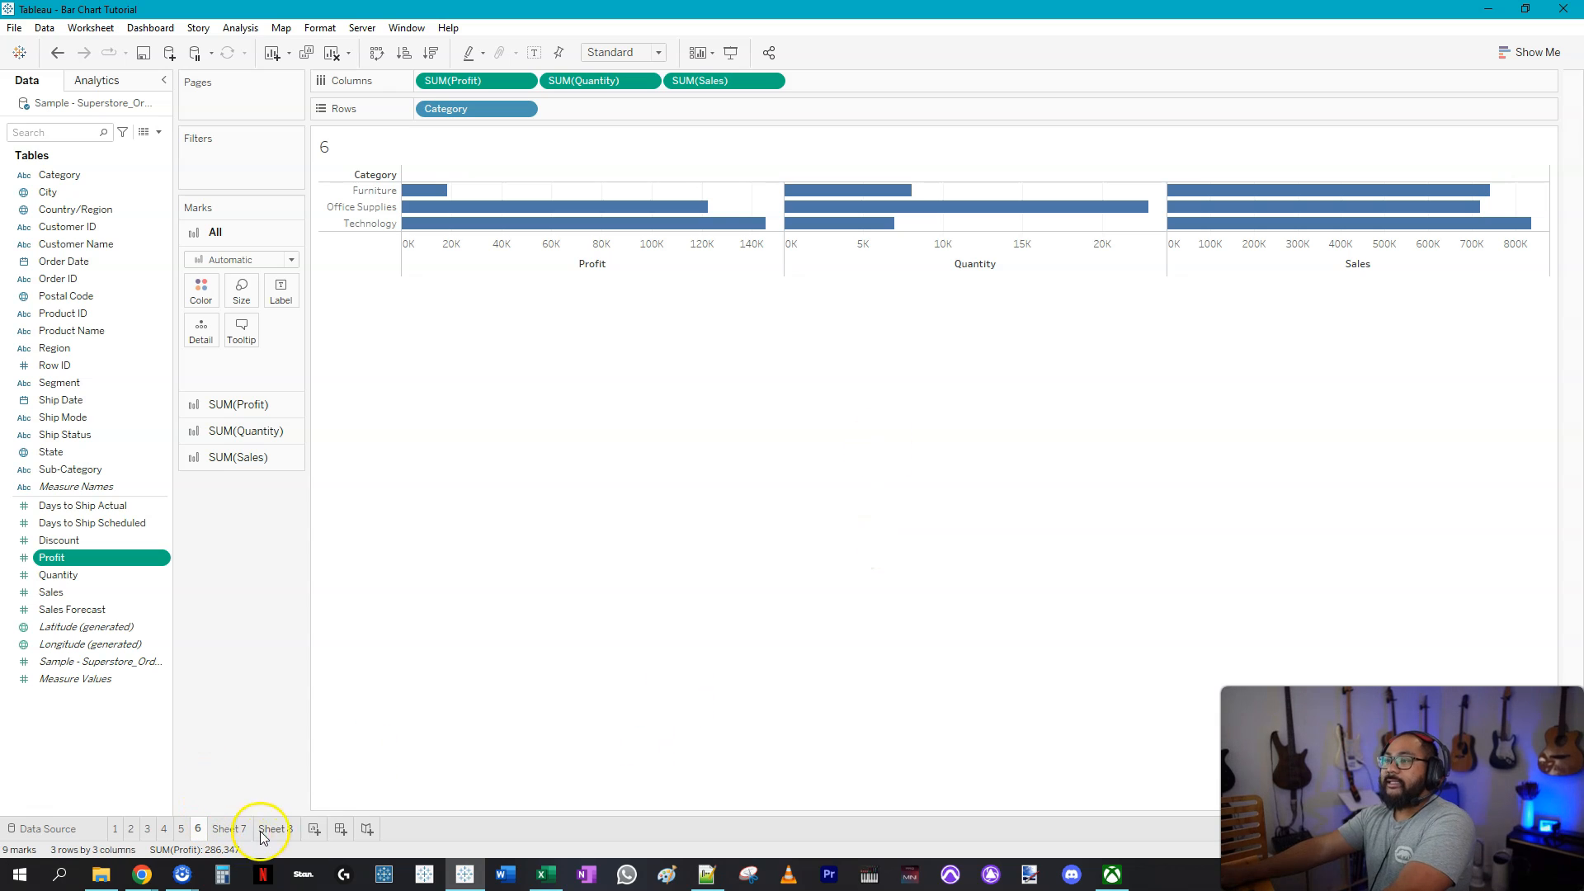
- Create a new worksheet with a total Sales bar, and make it horizontal by moving SUM(Sales) from the rows to the columns
left_click(314, 830)
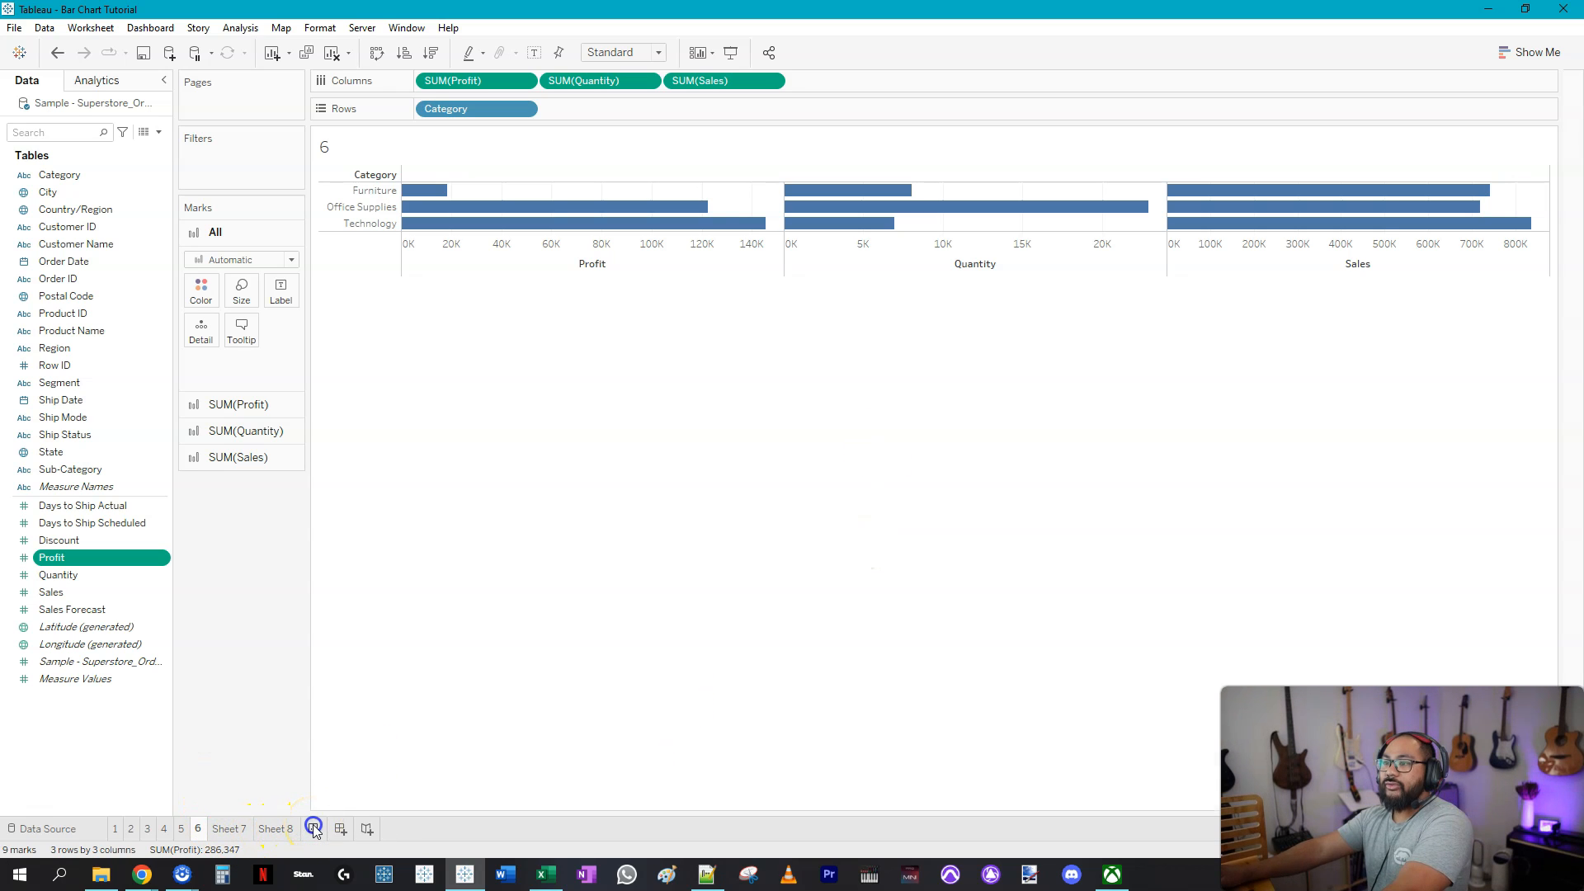
double_click(66, 593)
mouse_move(412, 252)
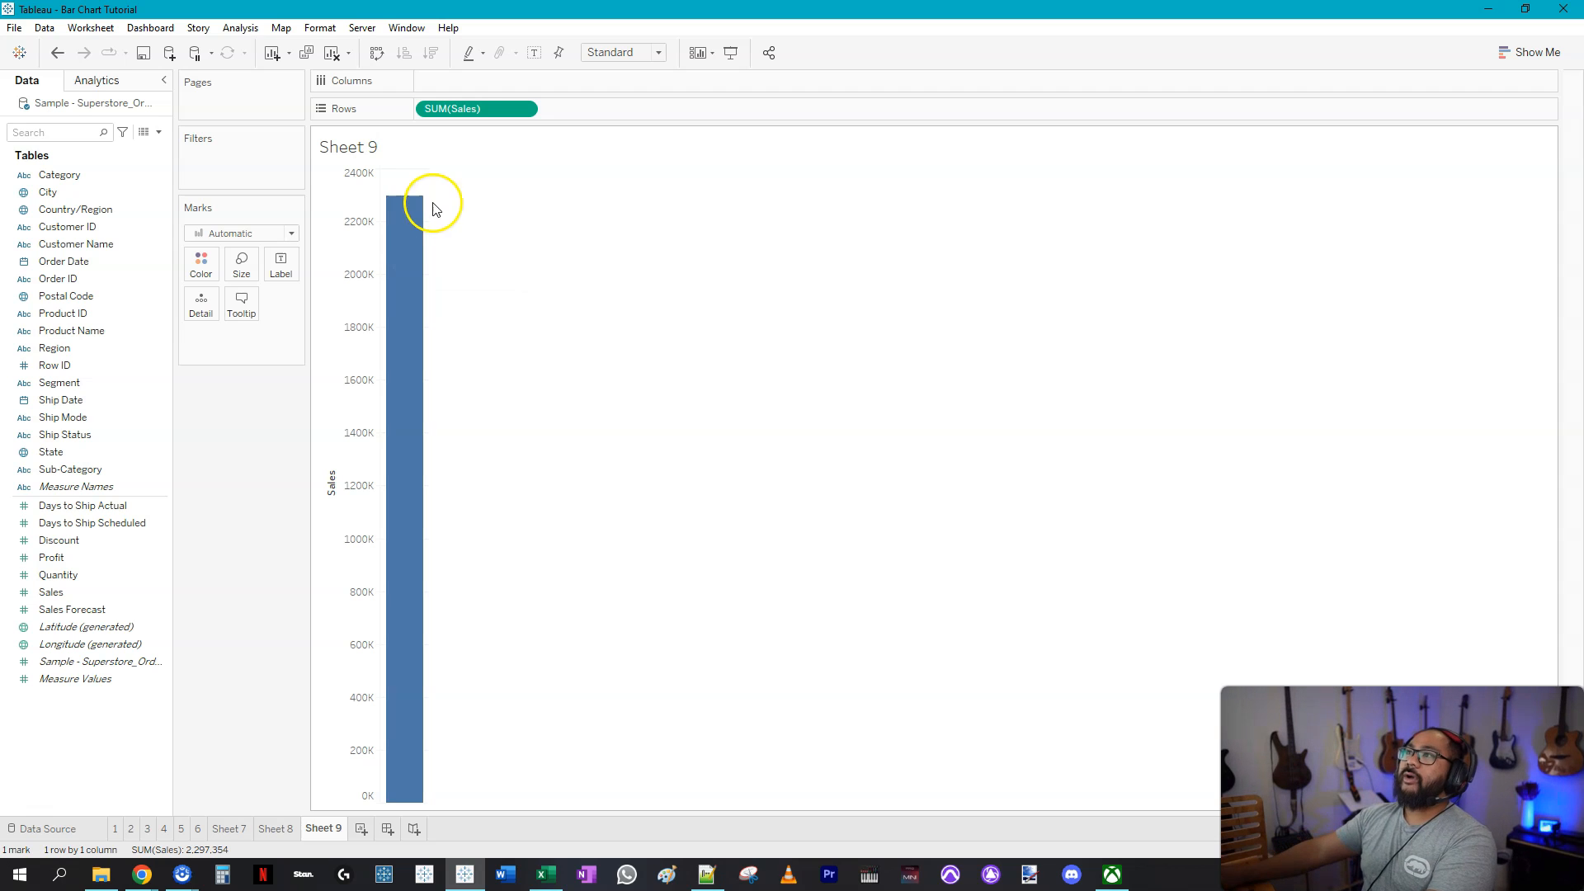
left_click_drag(477, 115, 523, 86)
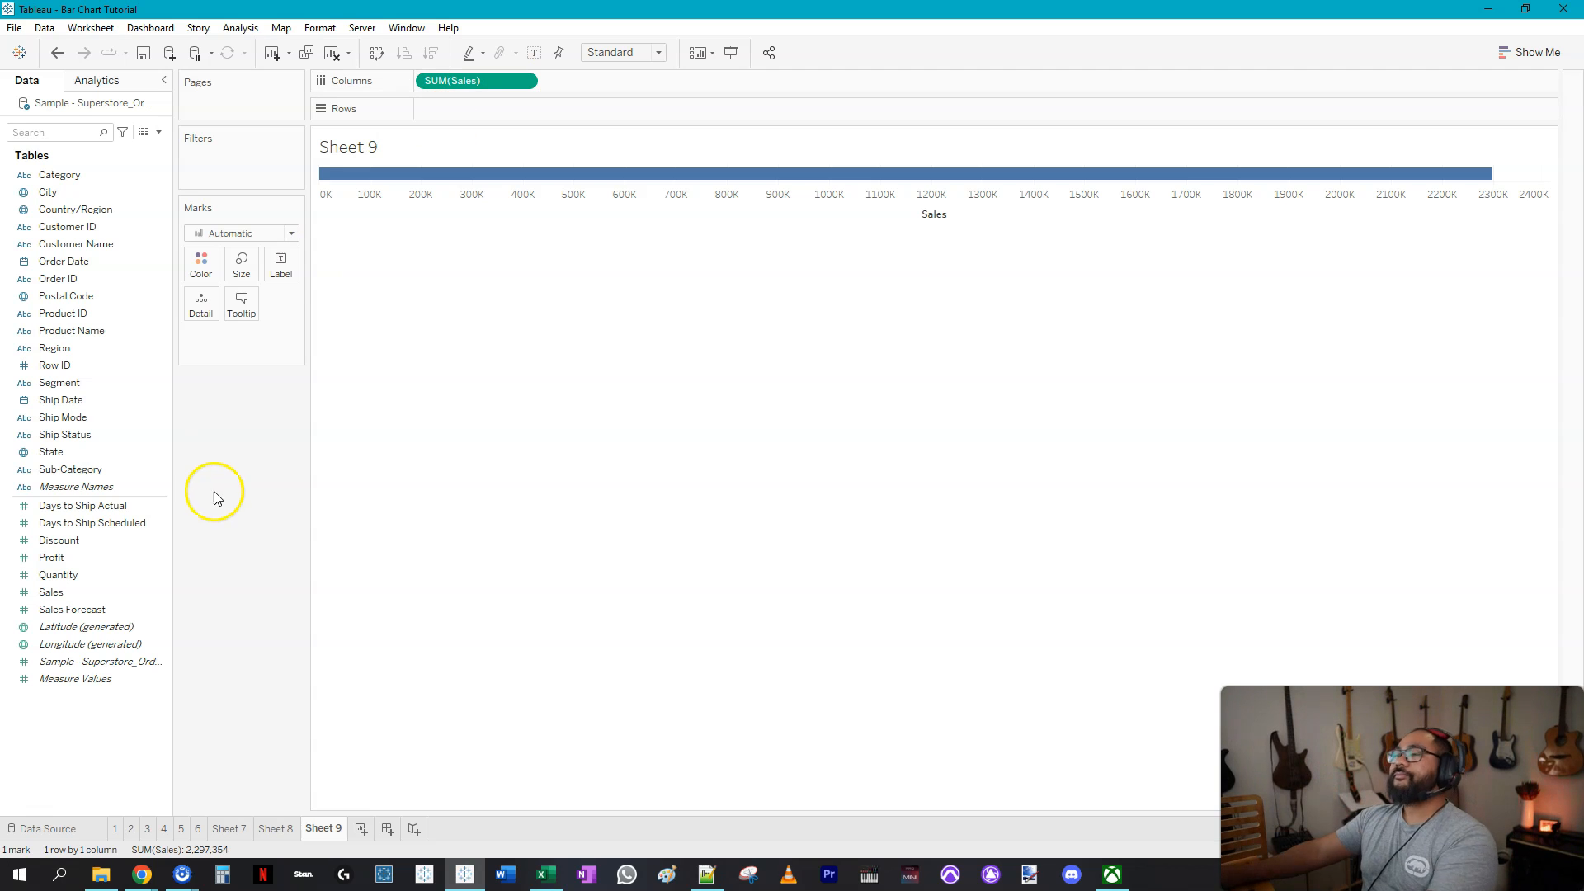
- Using sheet 6 as reference, split the Sheet 9 bars by Category rows and add Profit and Quantity columns after Sales
left_click(199, 830)
left_click(311, 829)
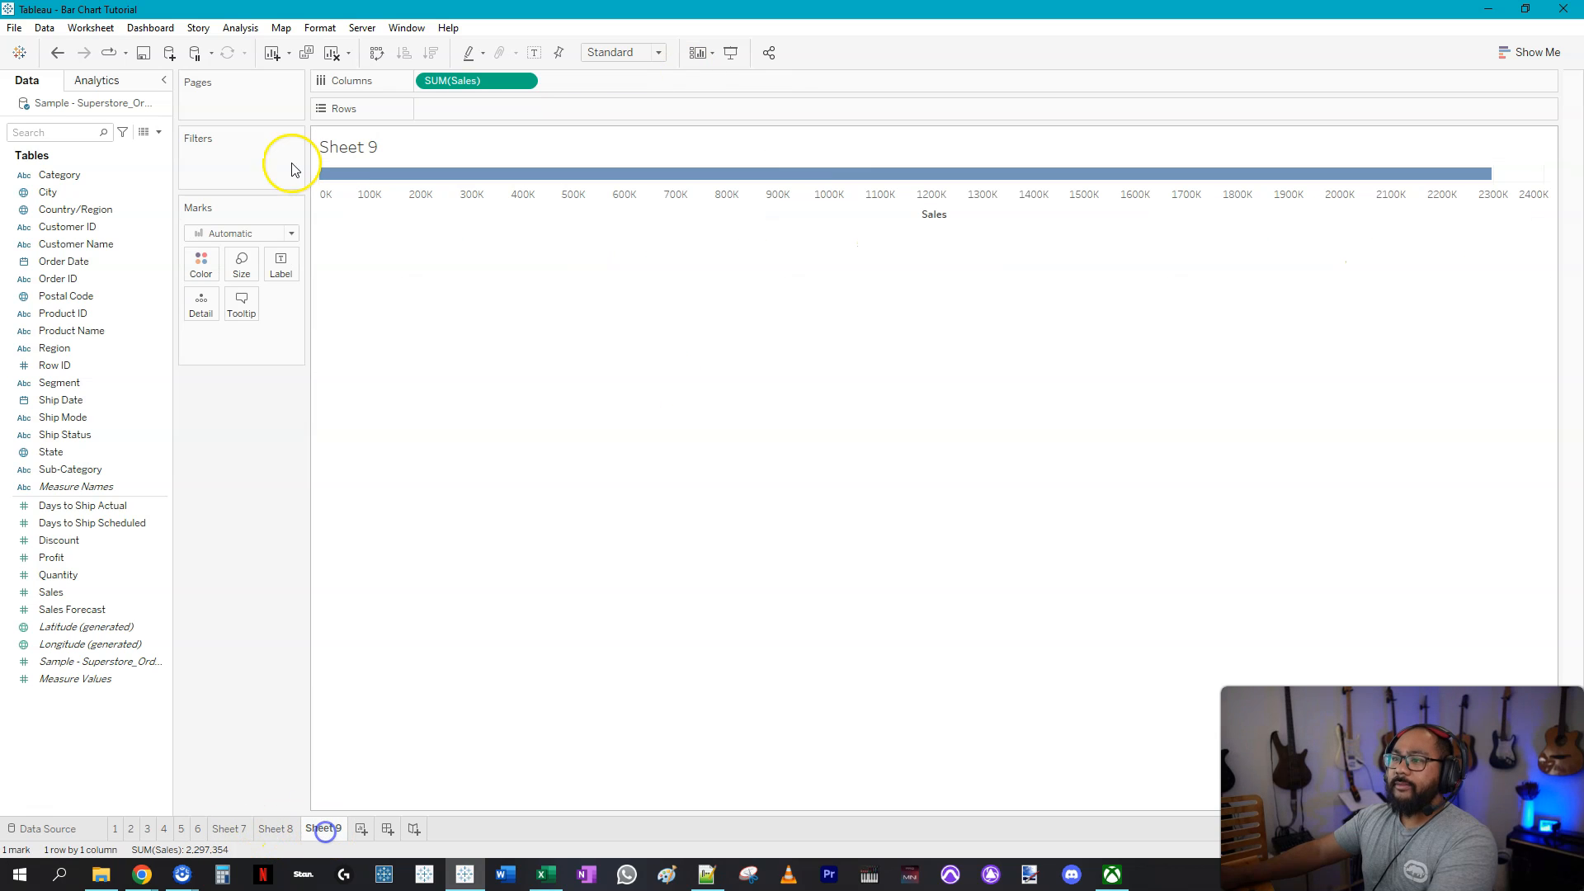
left_click_drag(58, 174, 483, 111)
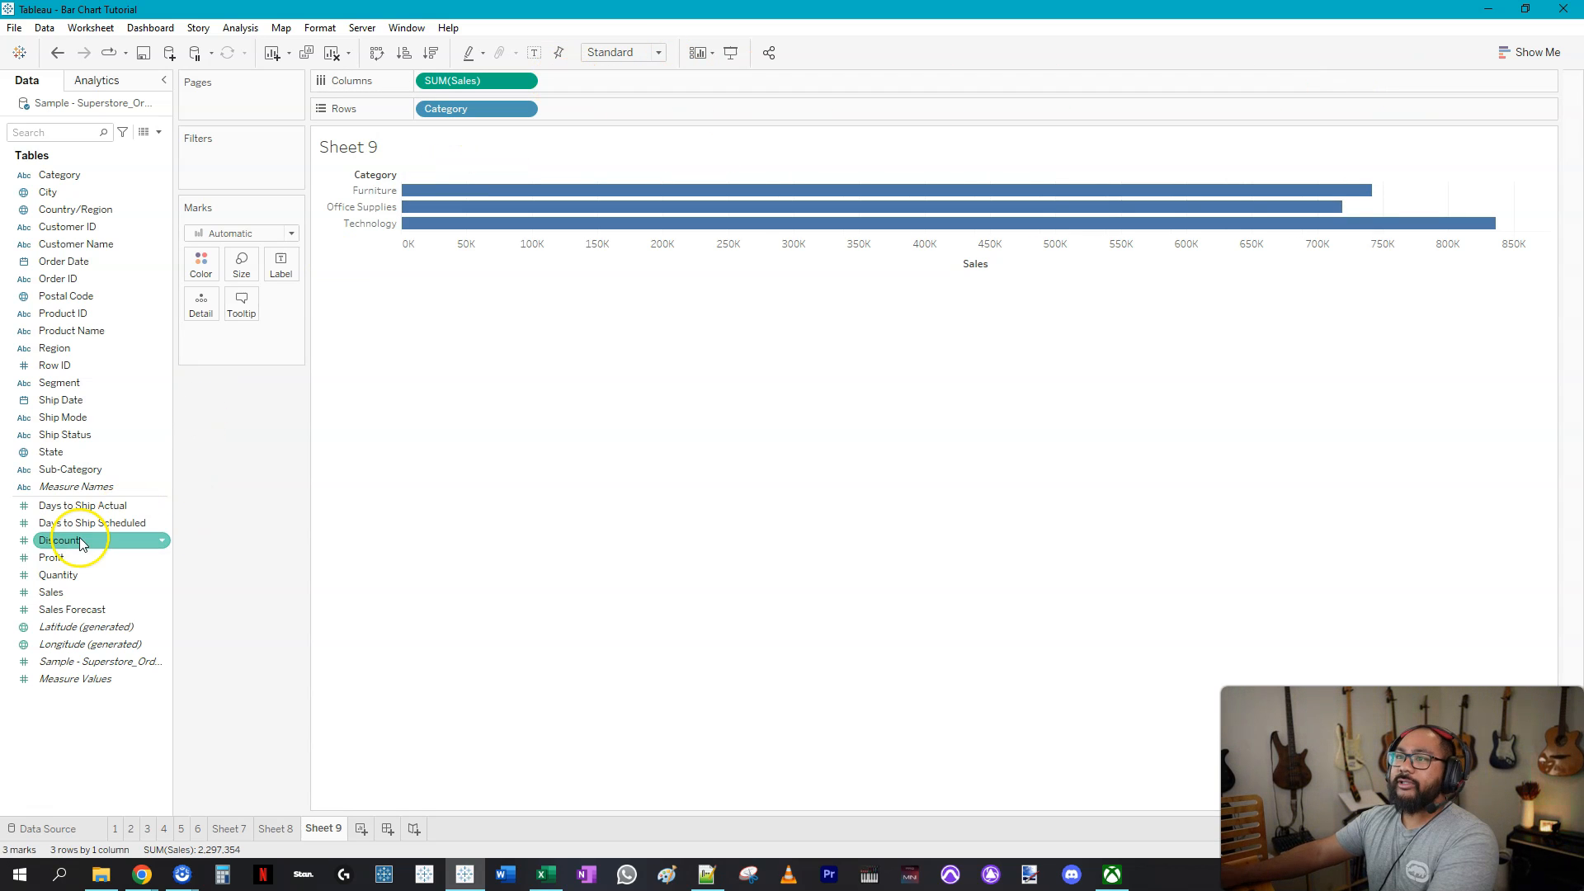
left_click_drag(51, 558, 574, 83)
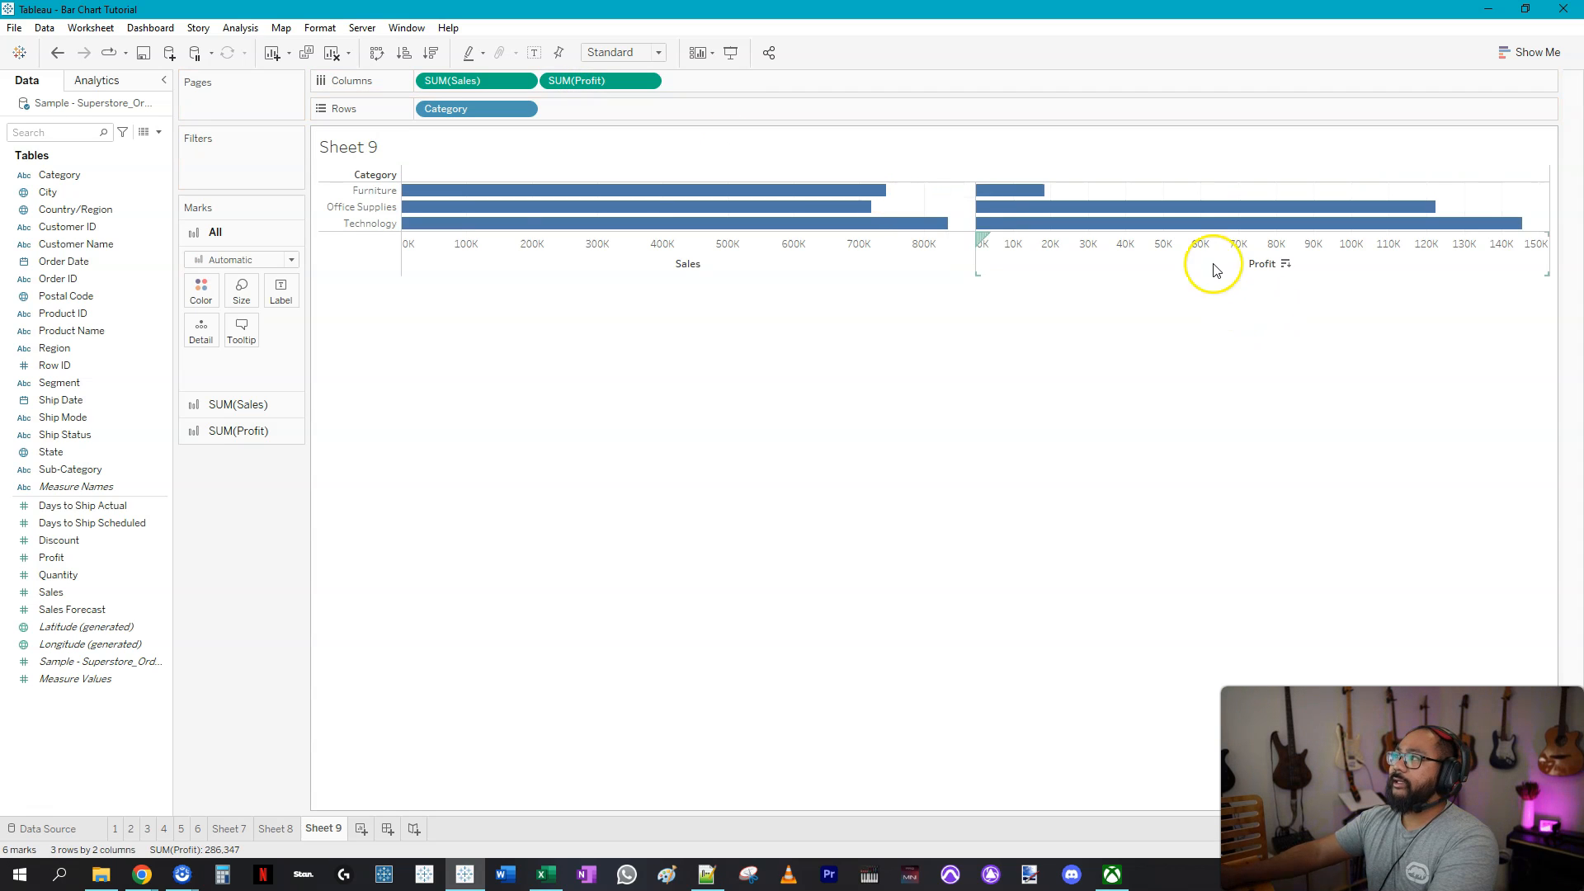
left_click_drag(60, 575, 703, 86)
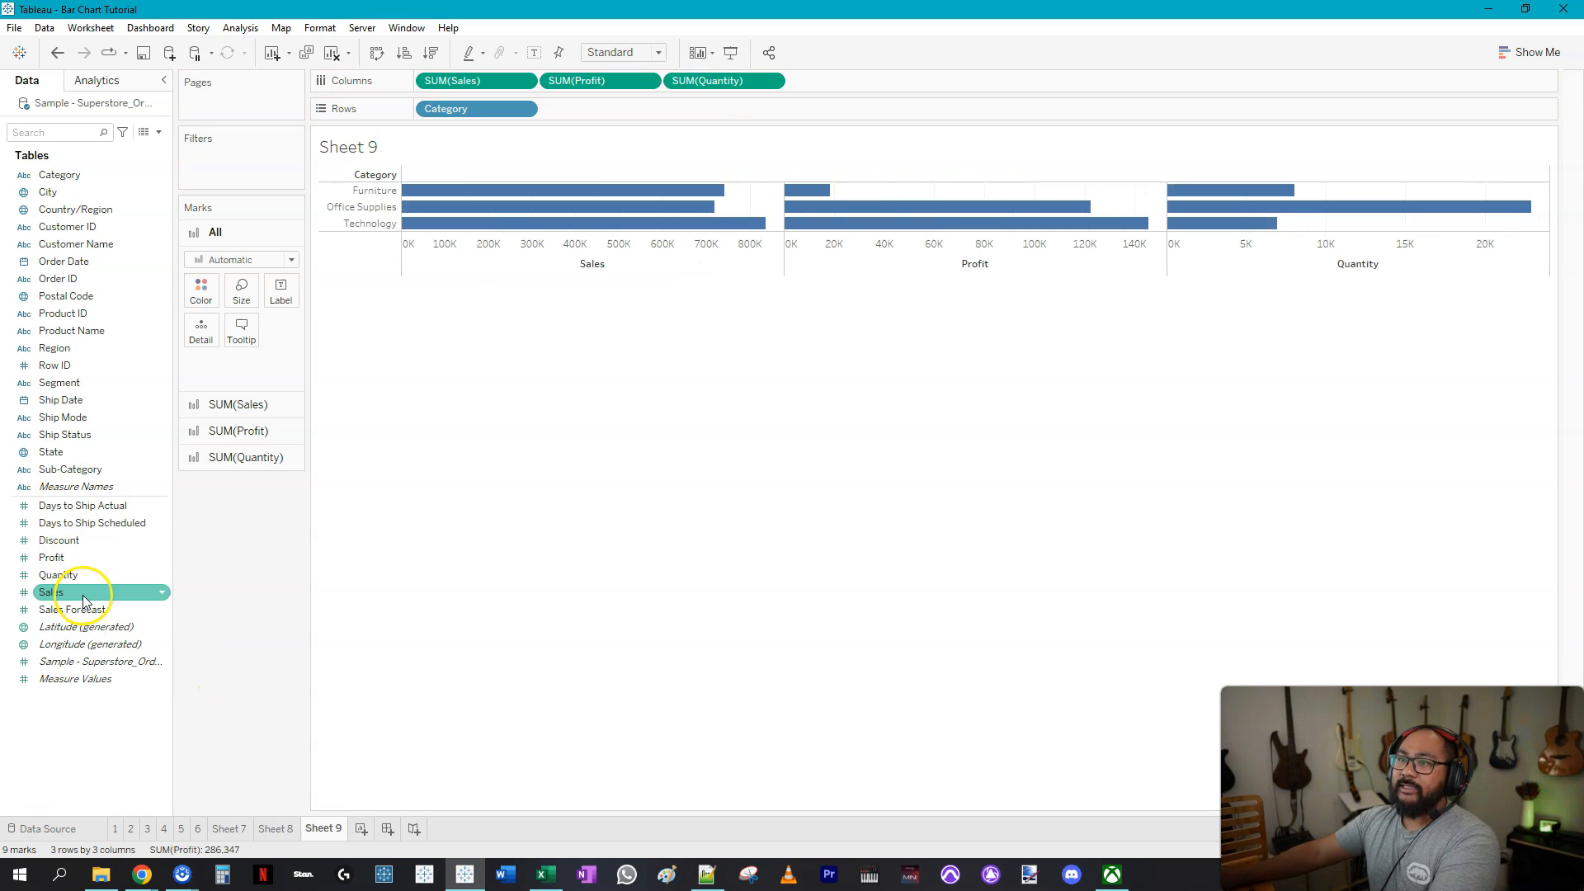